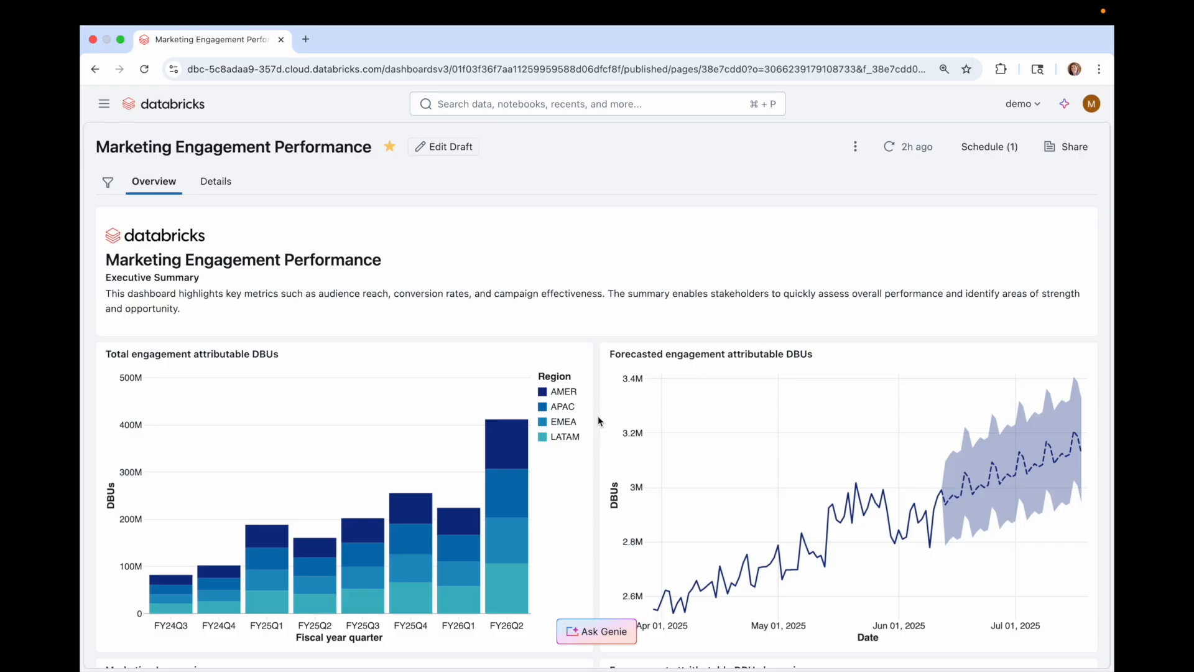
Cross-filter the Overview page by the MLOps engagement type and the Manufacturing & Automotive vertical
scroll(598, 416, down, 10)
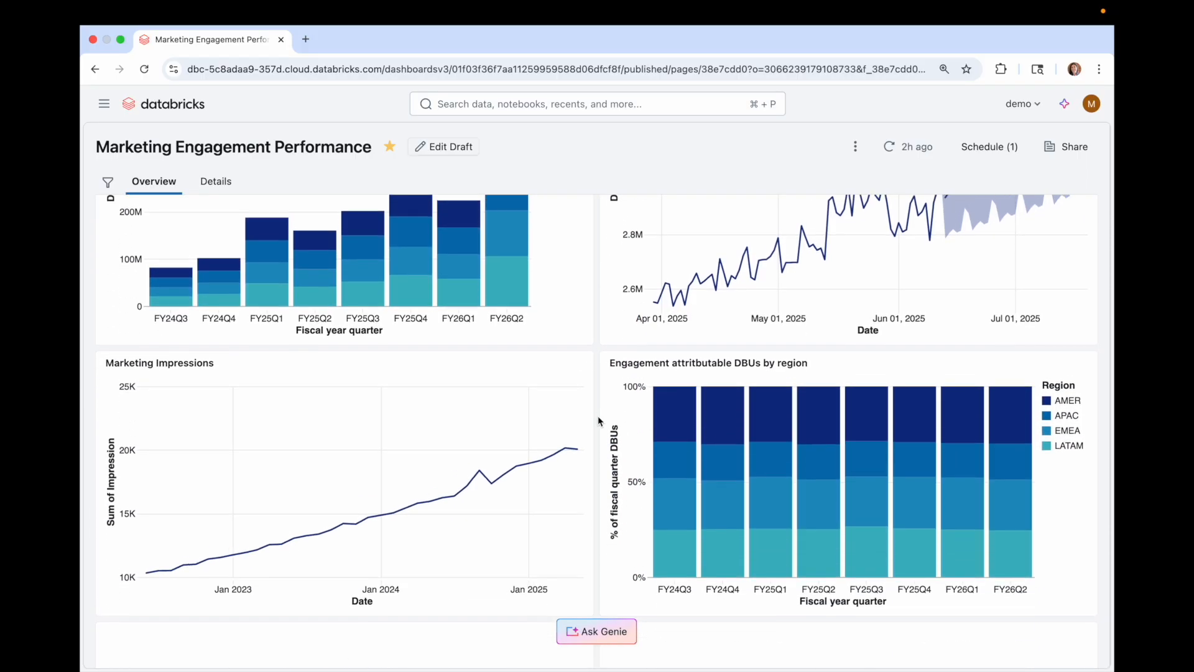
scroll(599, 420, down, 3)
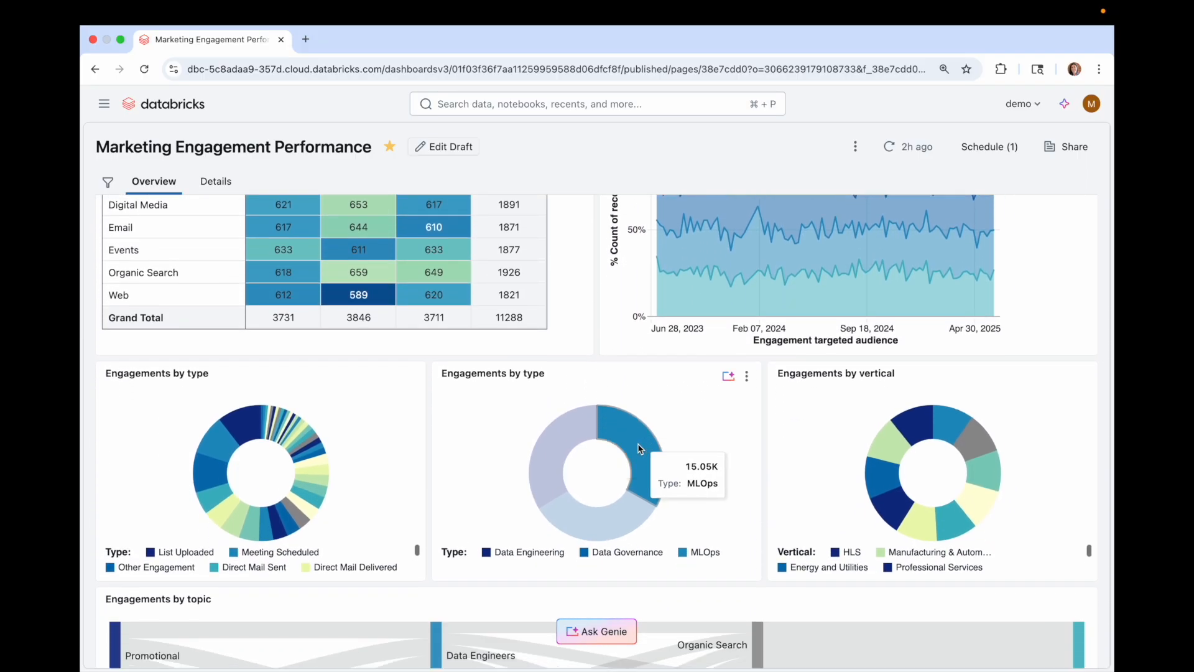
click(626, 438)
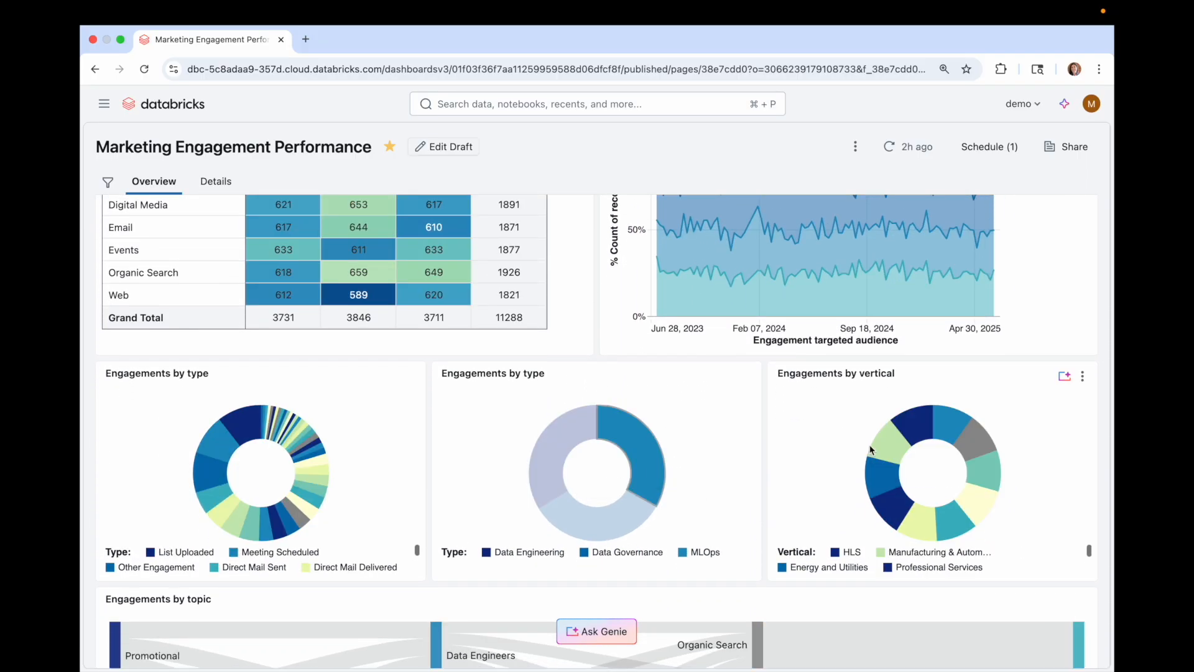
scroll(889, 458, up, 1)
scroll(506, 408, up, 1)
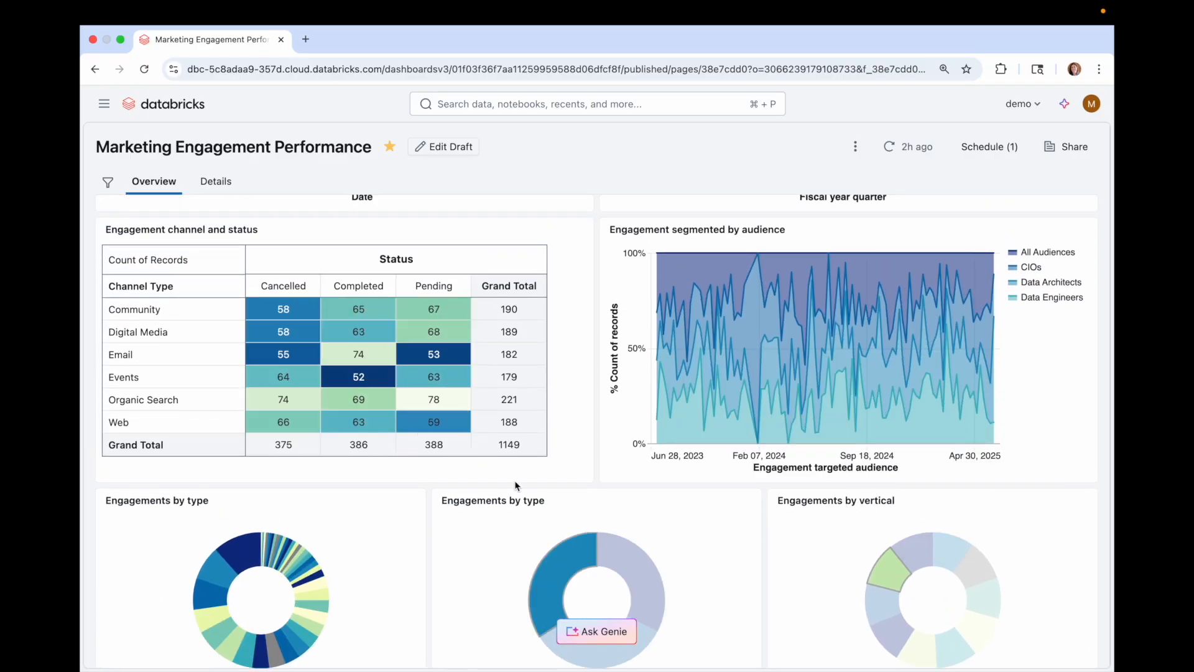
Review the cross-filtered Overview charts down to the Engagements by topic diagram and back up to the top
scroll(514, 483, down, 3)
scroll(515, 486, down, 4)
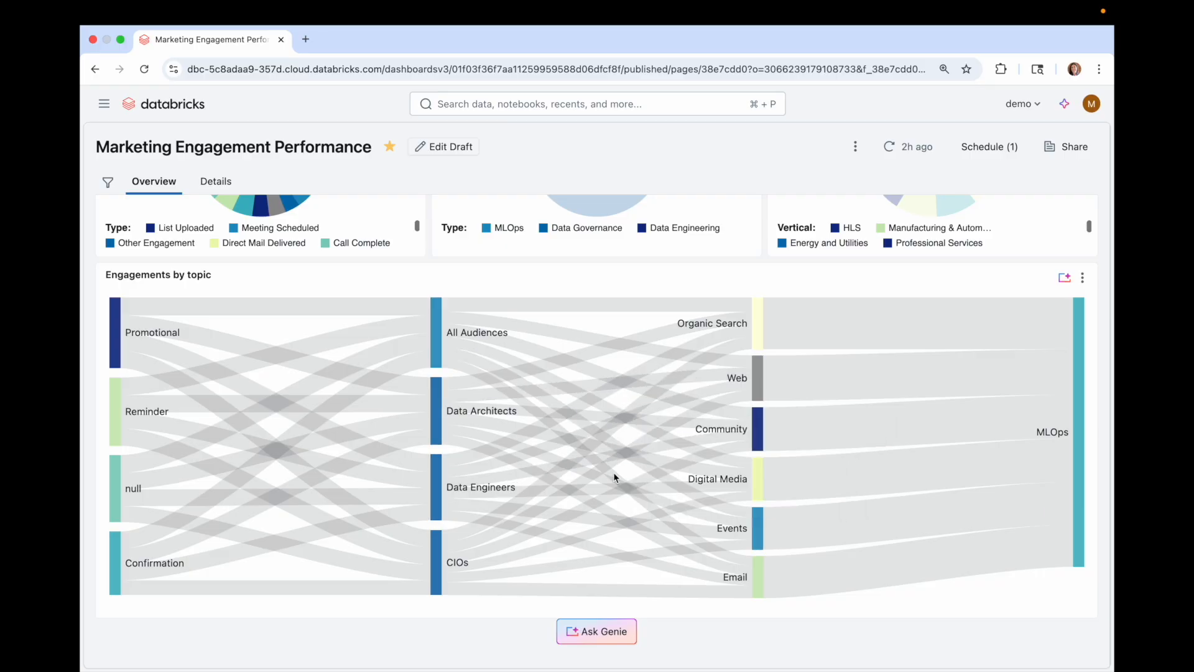
scroll(622, 492, up, 5)
scroll(613, 491, up, 8)
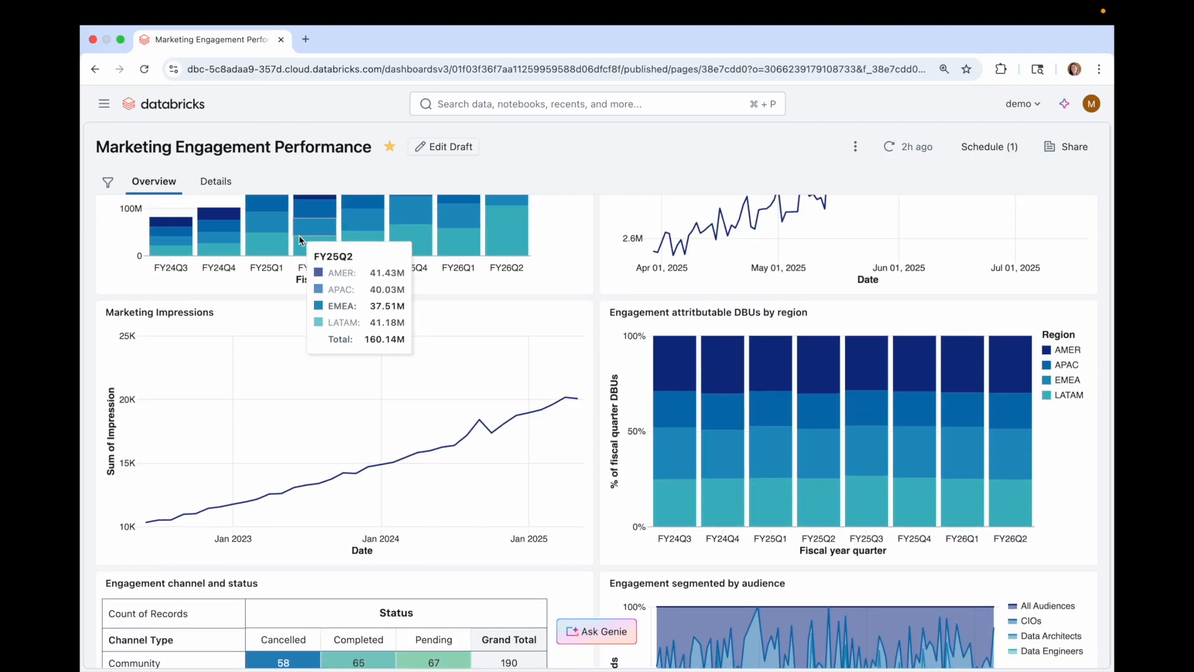
scroll(298, 232, up, 5)
Look through the Details page's charts, including the country map, certified learners plot and outcome charts
click(214, 182)
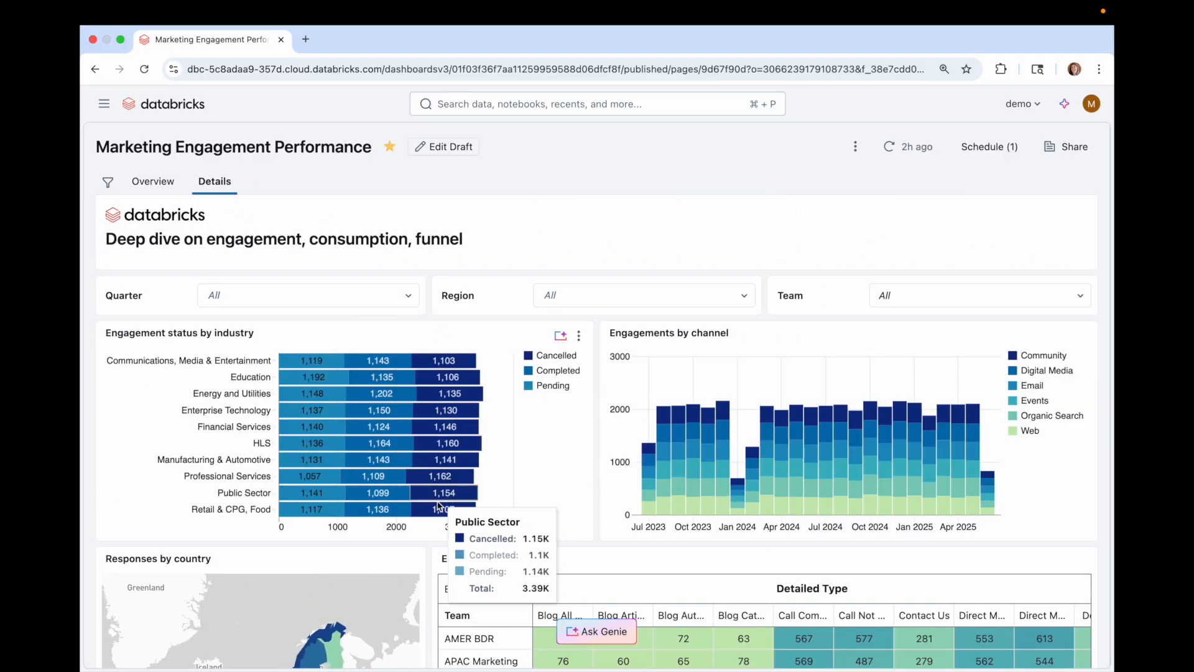
scroll(331, 614, down, 3)
scroll(436, 611, down, 8)
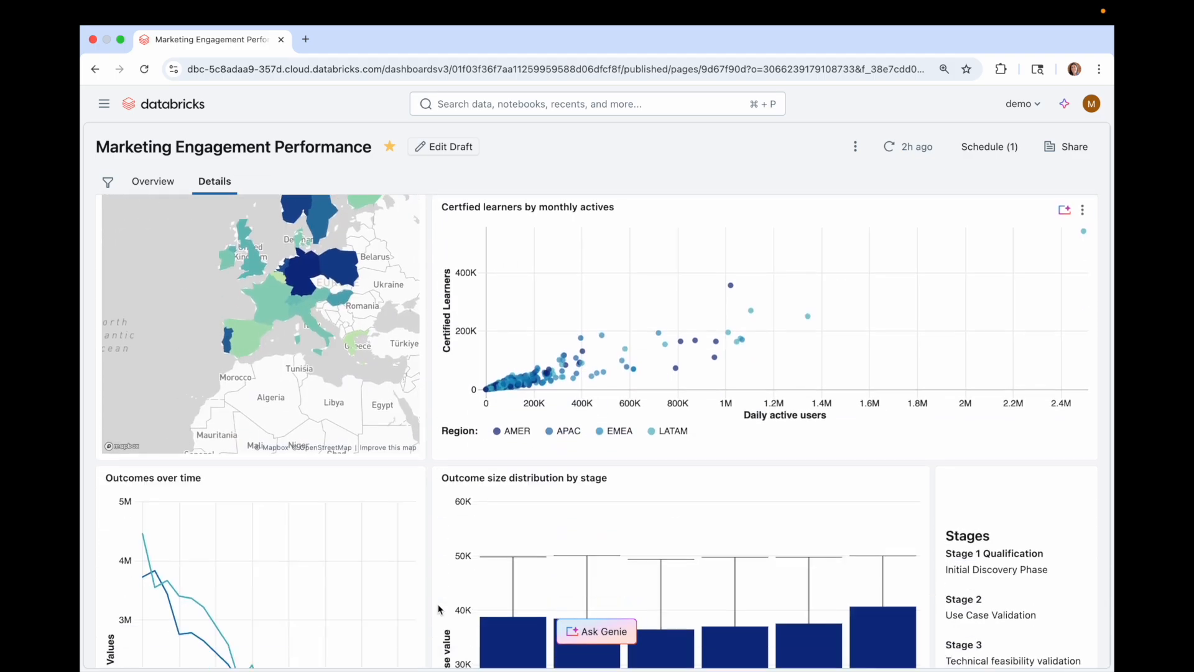
scroll(458, 560, up, 11)
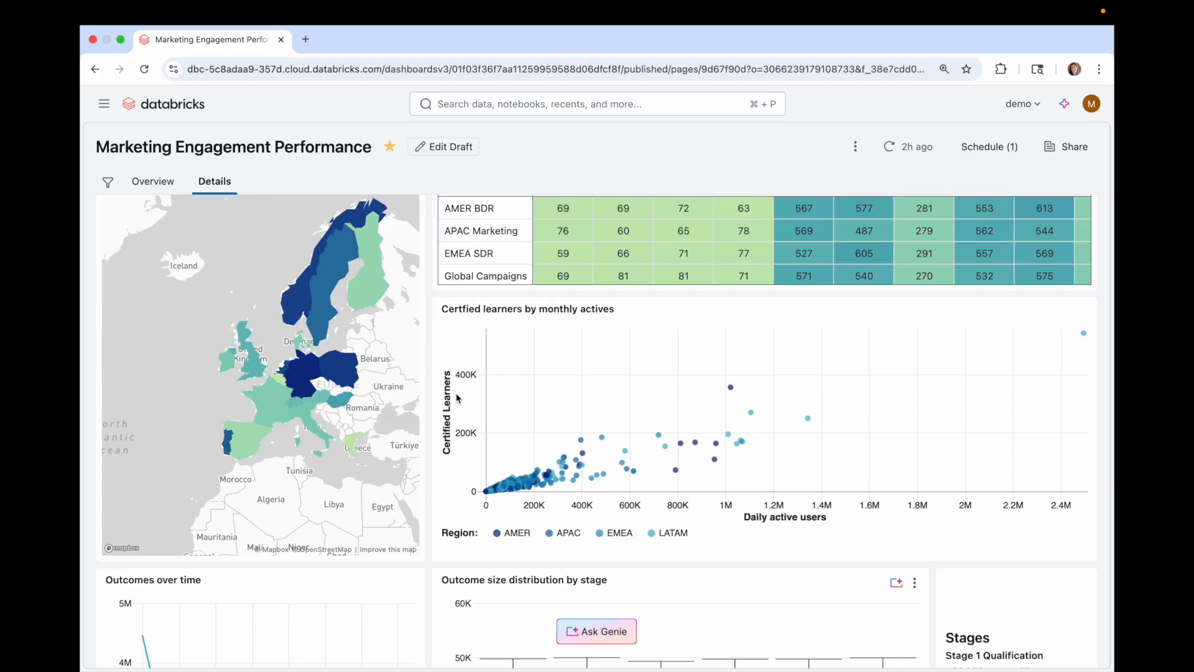
Open the draft of the dashboard's Overview page for editing and review its theme settings and visualization palette
click(154, 181)
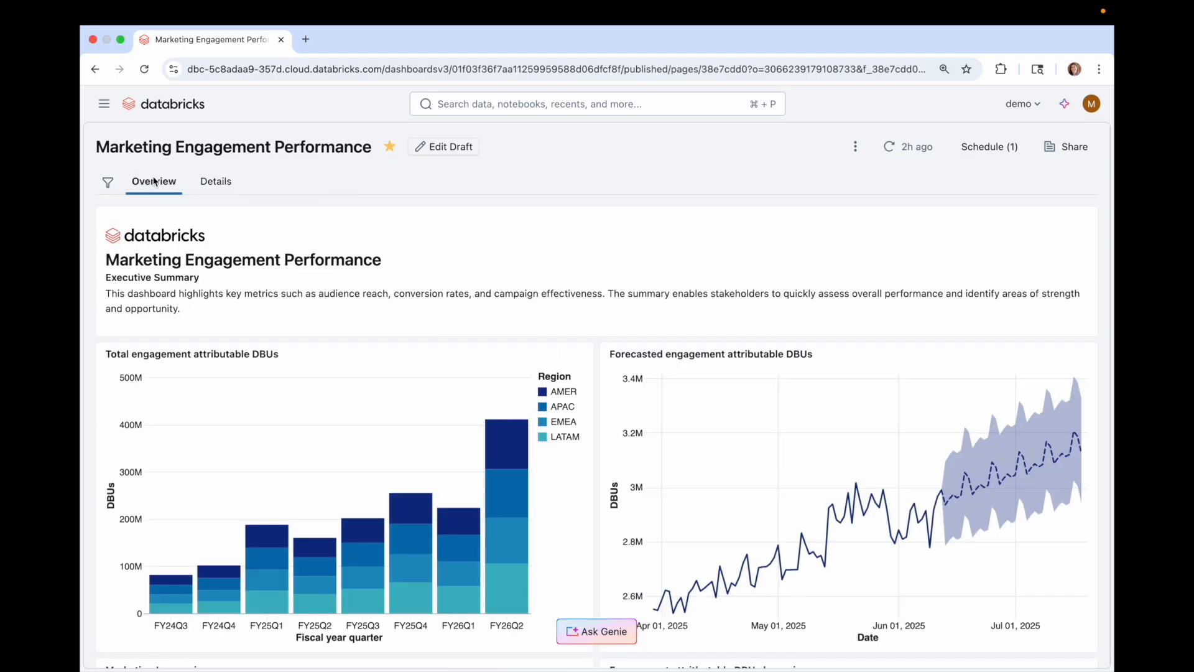
click(441, 150)
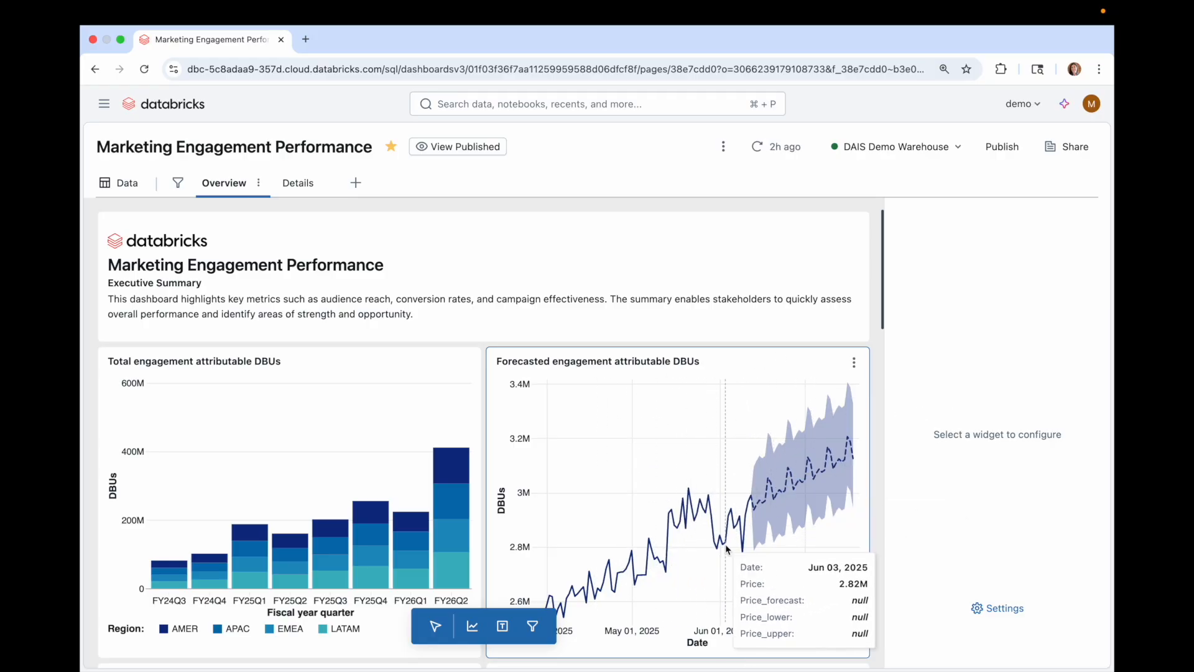
click(1000, 608)
scroll(1002, 560, down, 3)
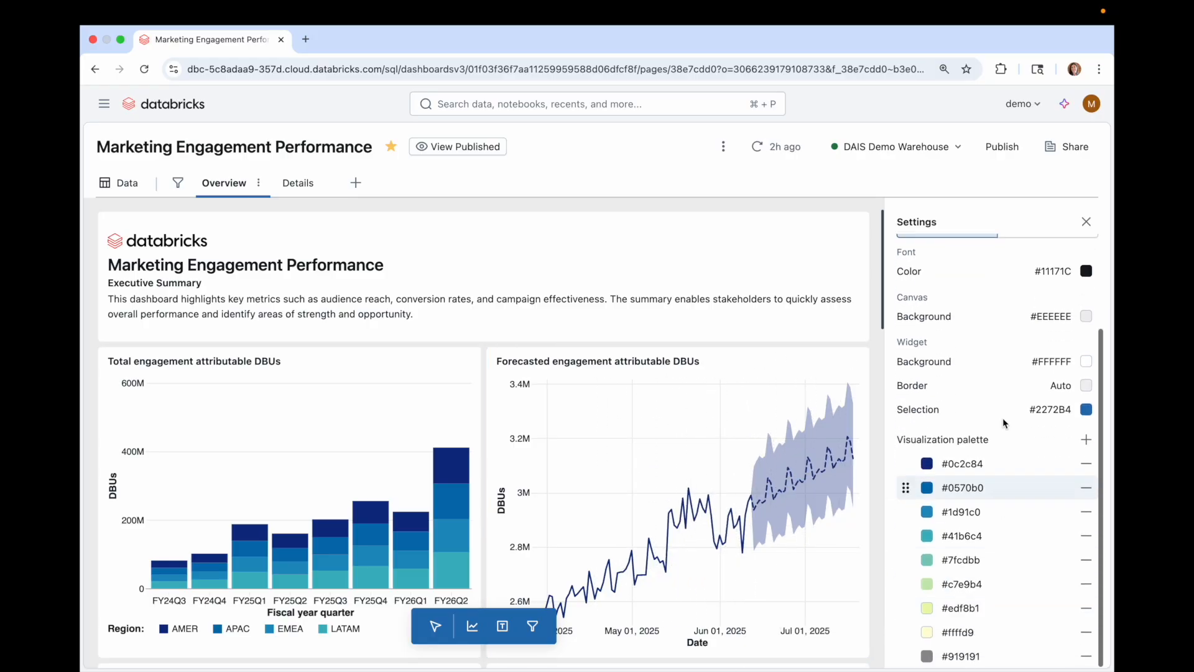
scroll(1014, 342, up, 3)
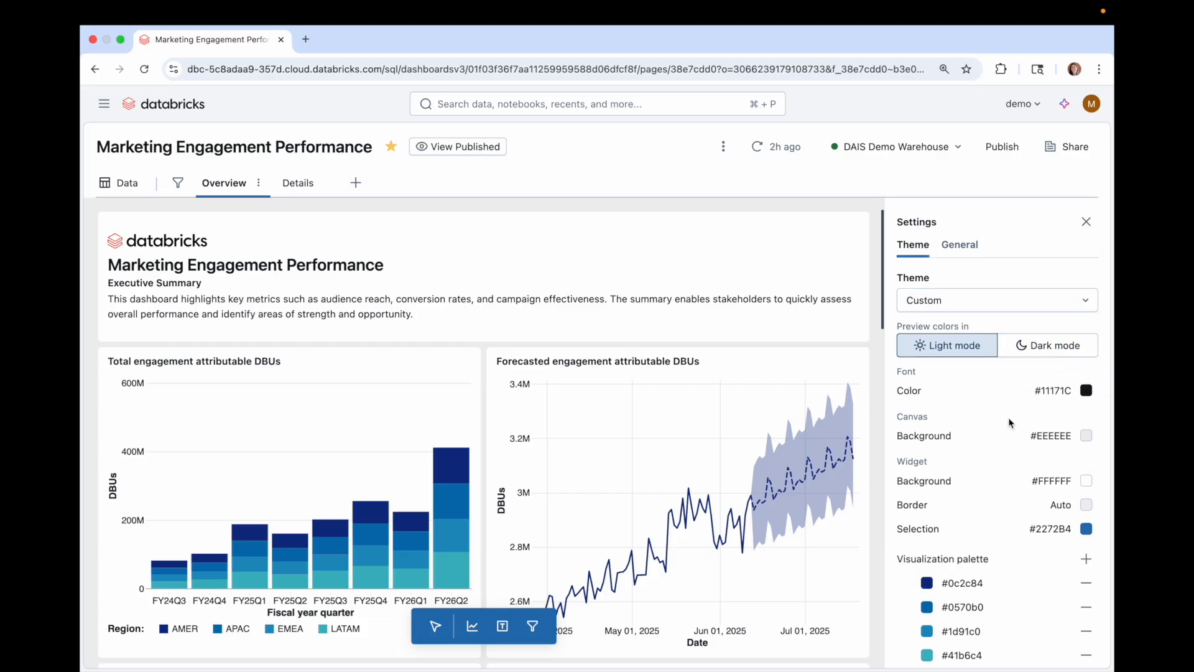
Select the Forecasted engagement attributable DBUs widget and check the visualization types available for it
click(774, 595)
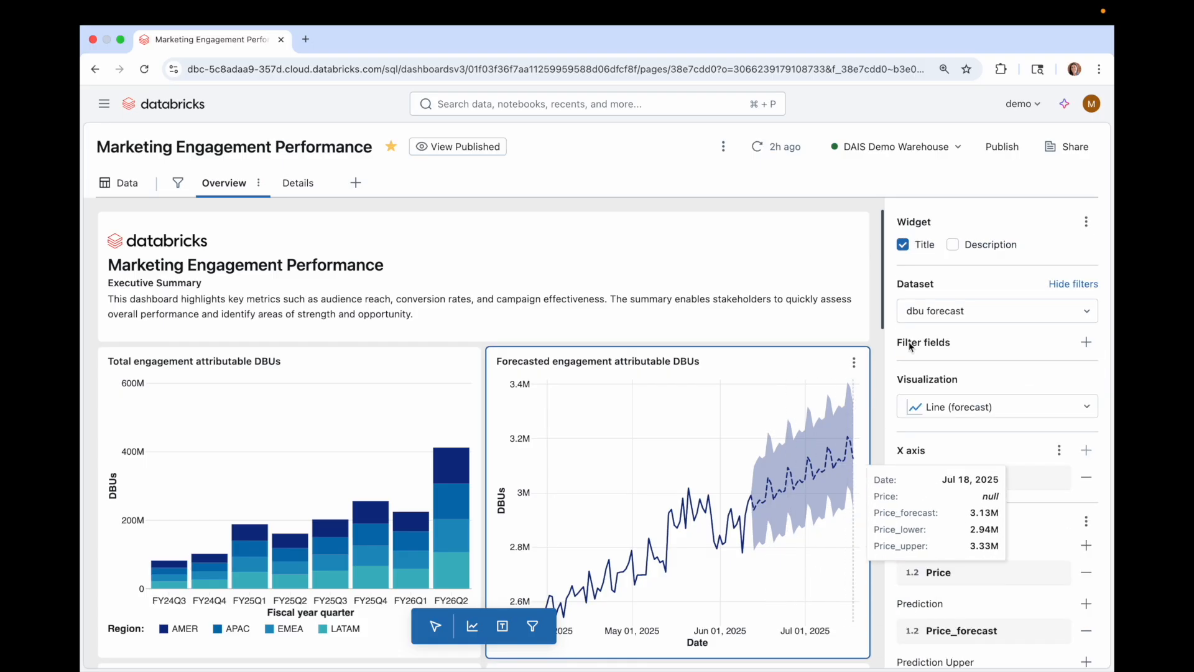
click(929, 408)
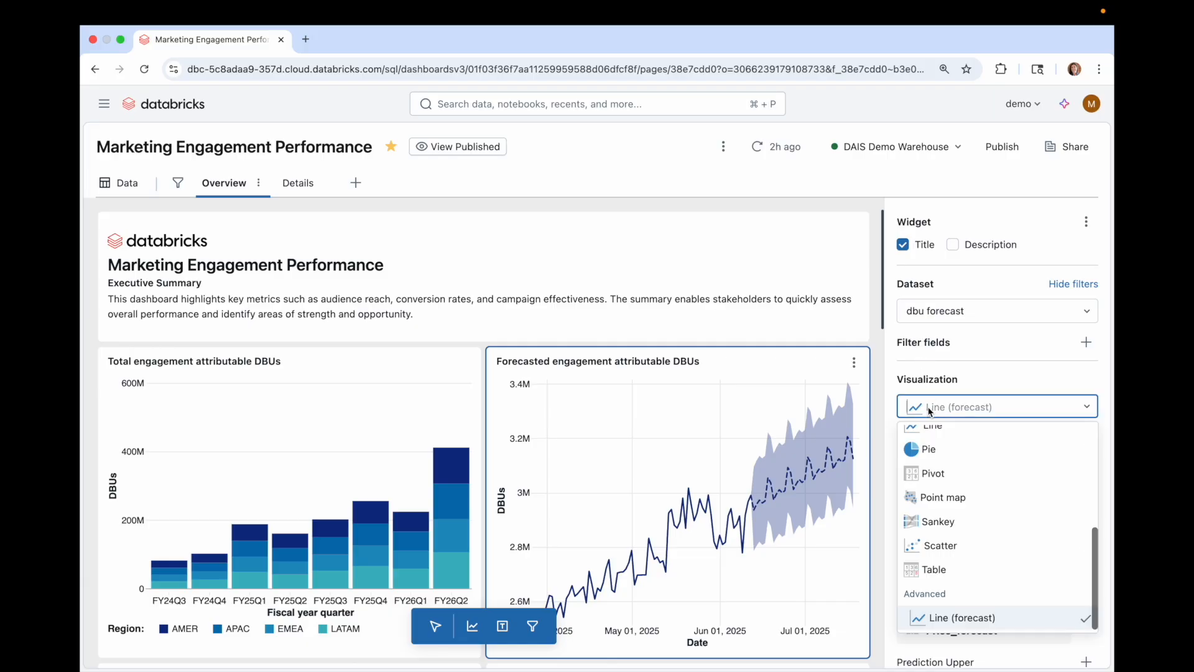
click(767, 621)
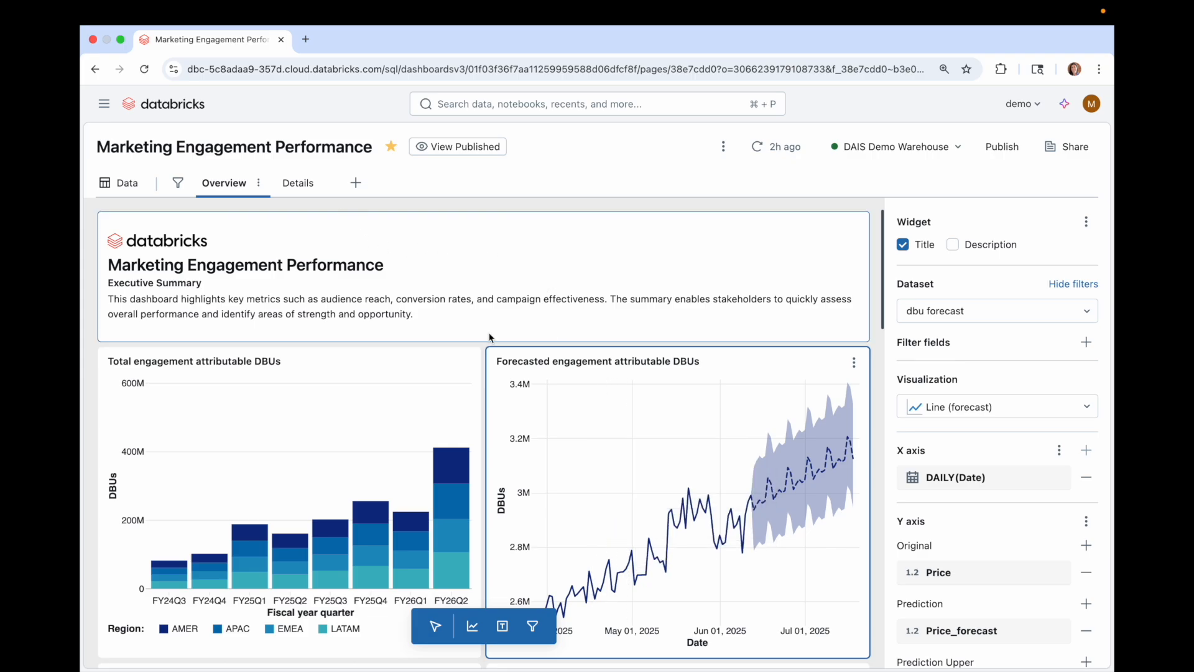
Open the business fiscal quarter dataset behind the chart of engagement attributable DBUs by region
scroll(775, 561, down, 5)
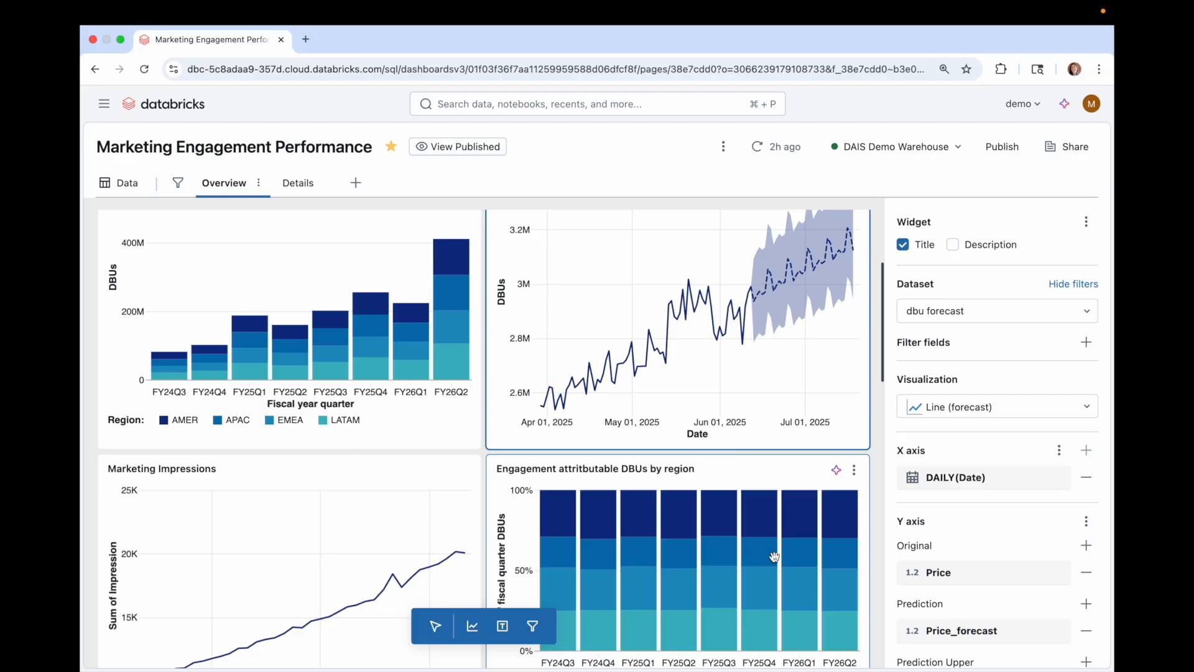
scroll(777, 612, down, 1)
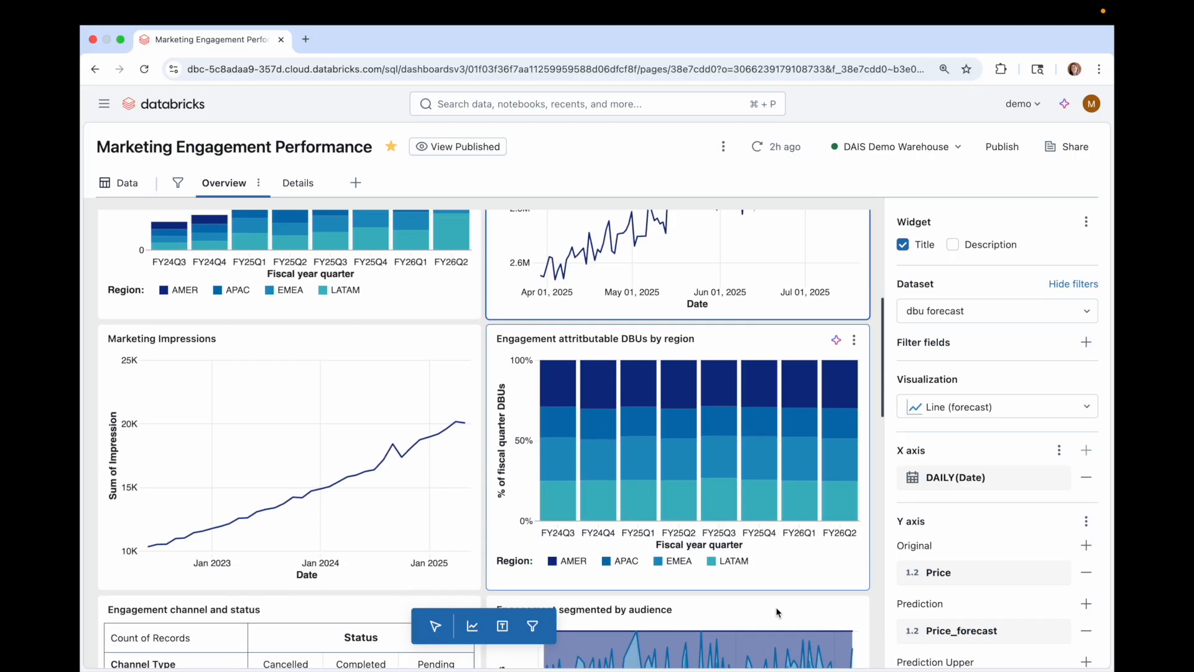
right_click(800, 563)
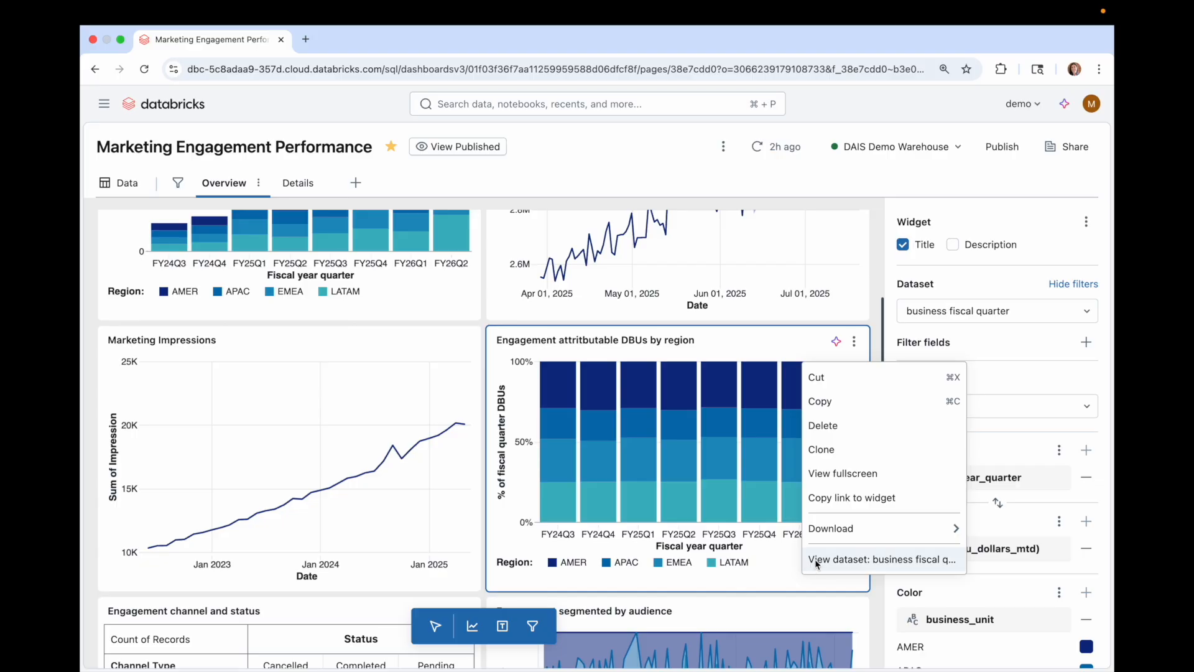
click(816, 560)
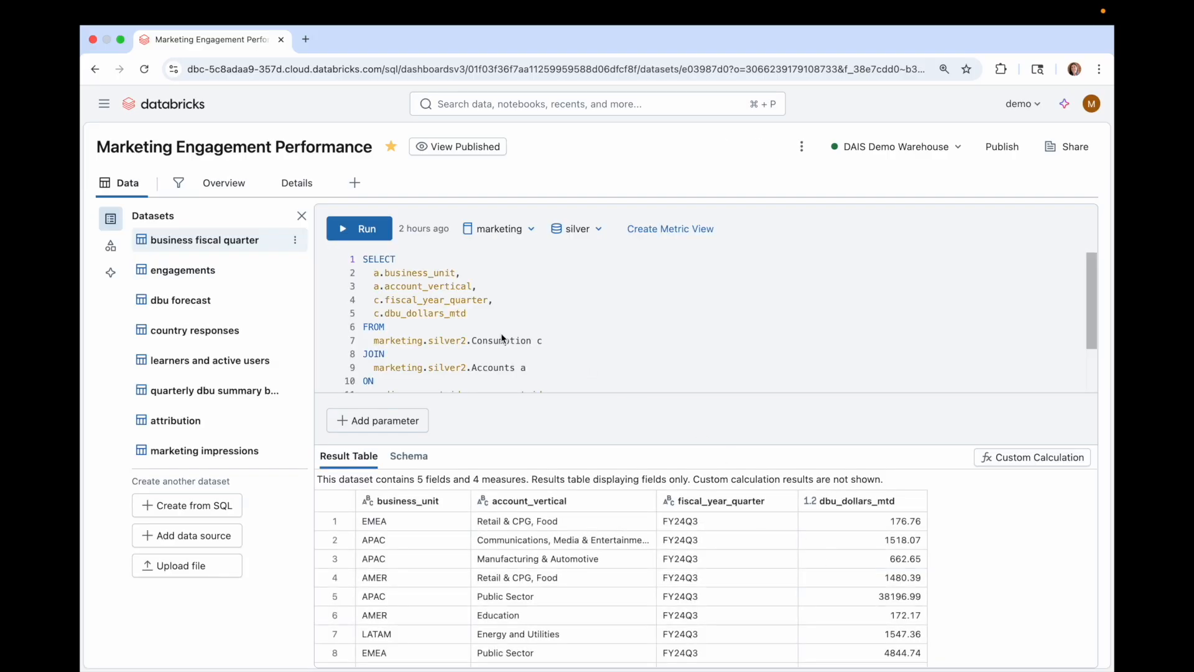
Read through the dataset's SQL query, from the dbu_dollars_mtd column to the fiscal quarter filter and ordering
scroll(481, 319, down, 1)
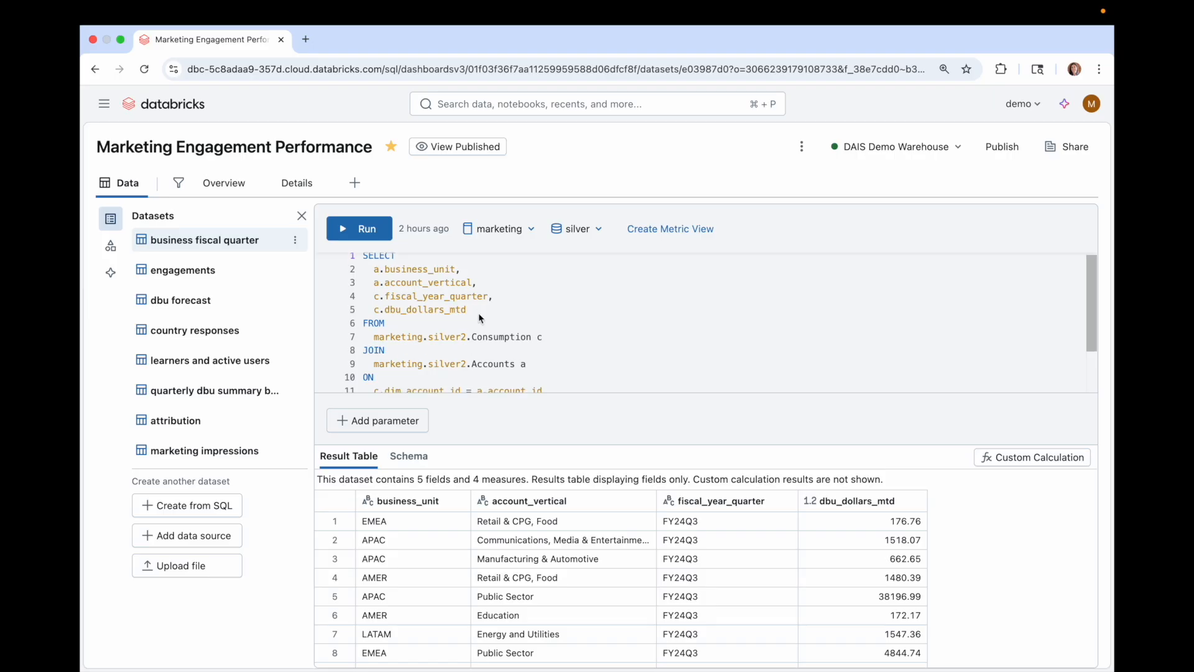
double_click(453, 310)
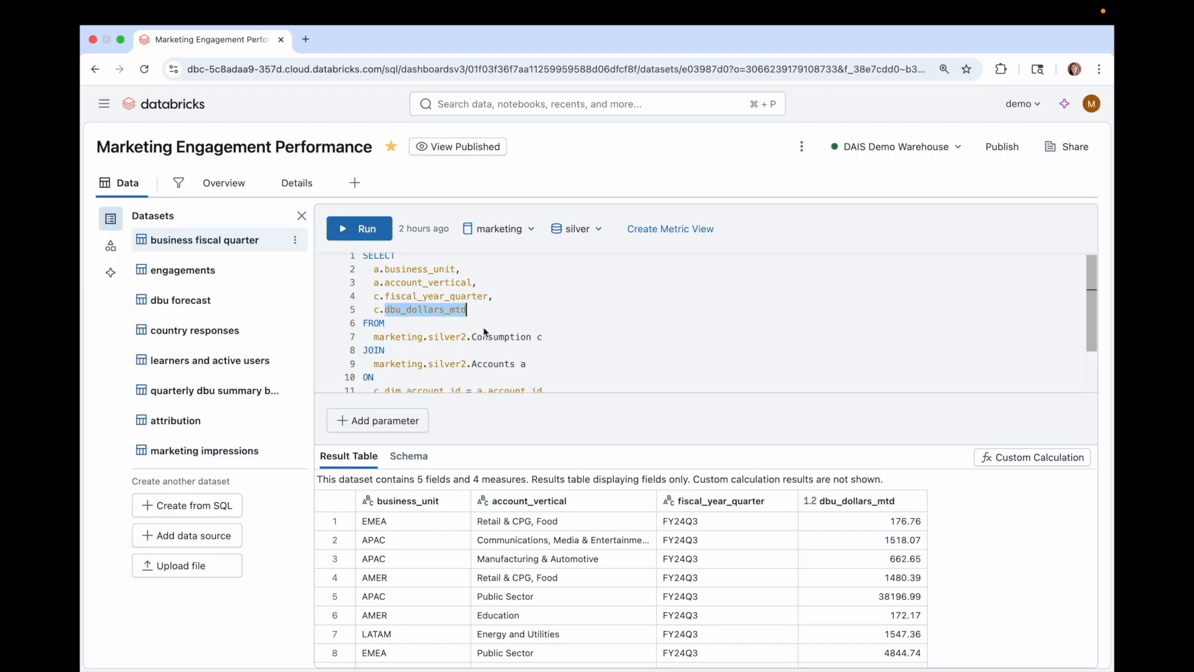
scroll(566, 385, down, 3)
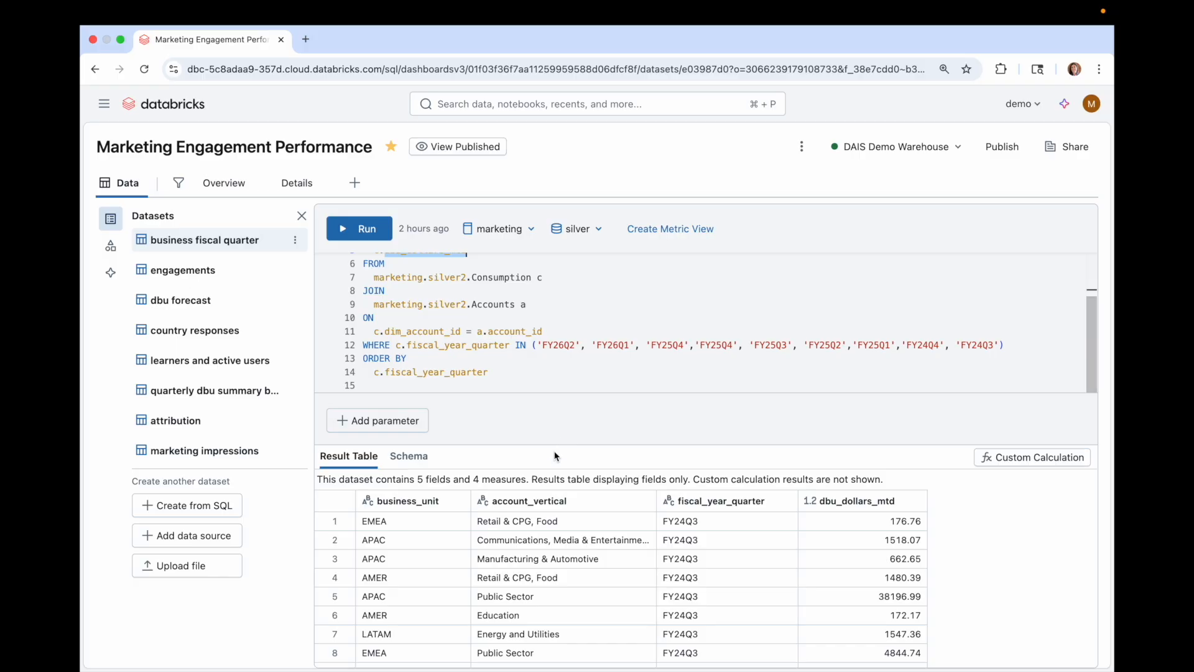
Show the dataset's schema and inspect the expression of the bu by vertical calculated field
click(425, 461)
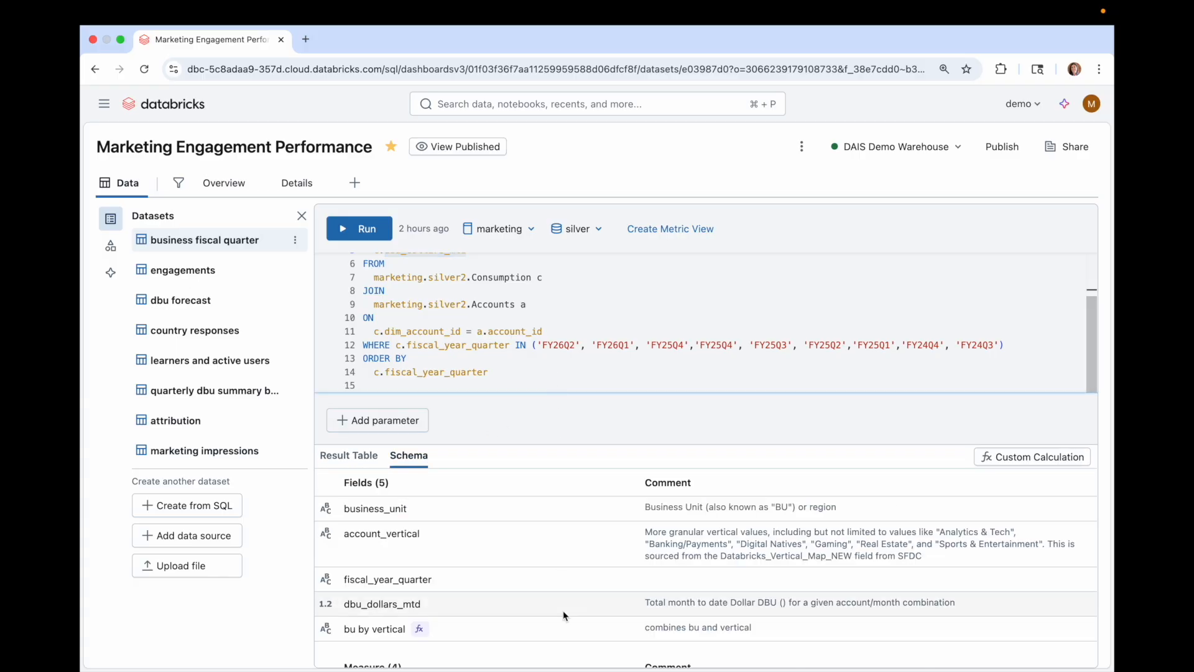
scroll(562, 610, down, 2)
click(1085, 552)
click(940, 578)
scroll(1002, 398, right, 3)
scroll(1009, 395, left, 3)
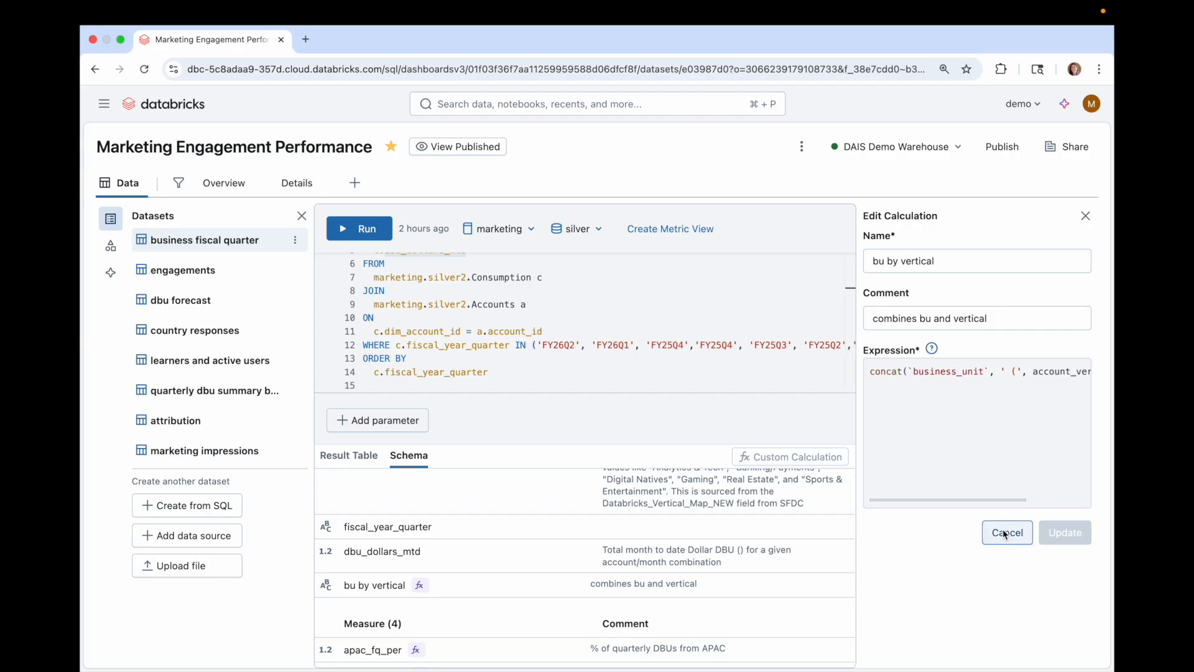
click(1087, 218)
Inspect the expression of the apac_fq_per measure and close its definition without changes
scroll(927, 564, down, 1)
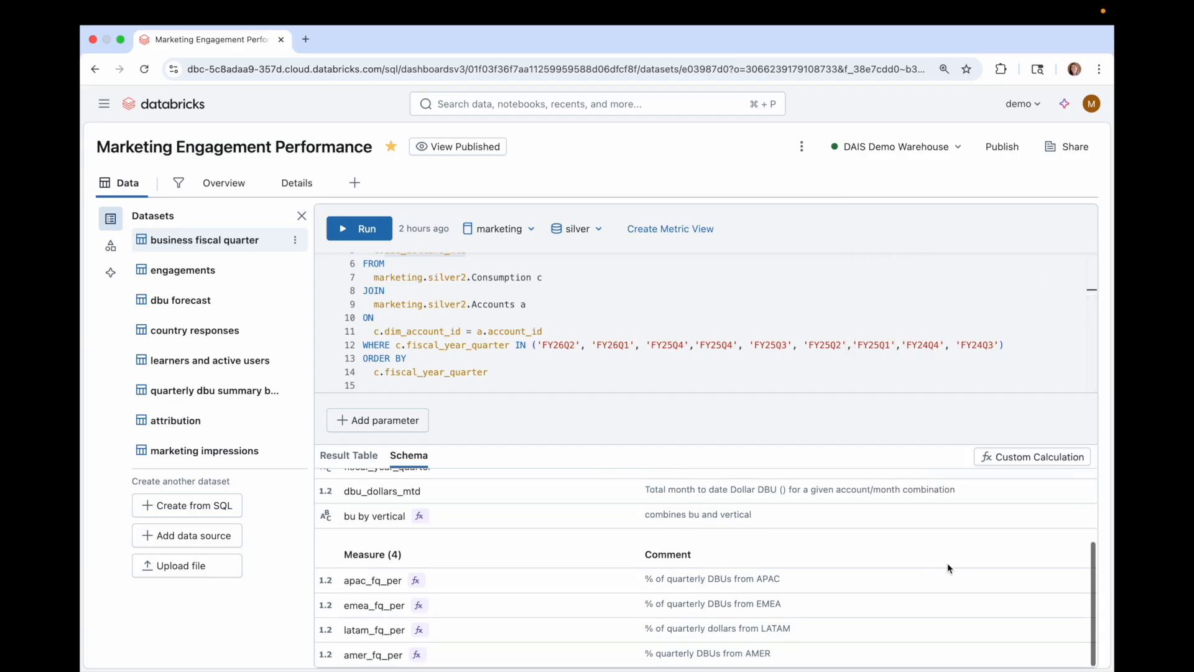
click(1085, 581)
click(944, 608)
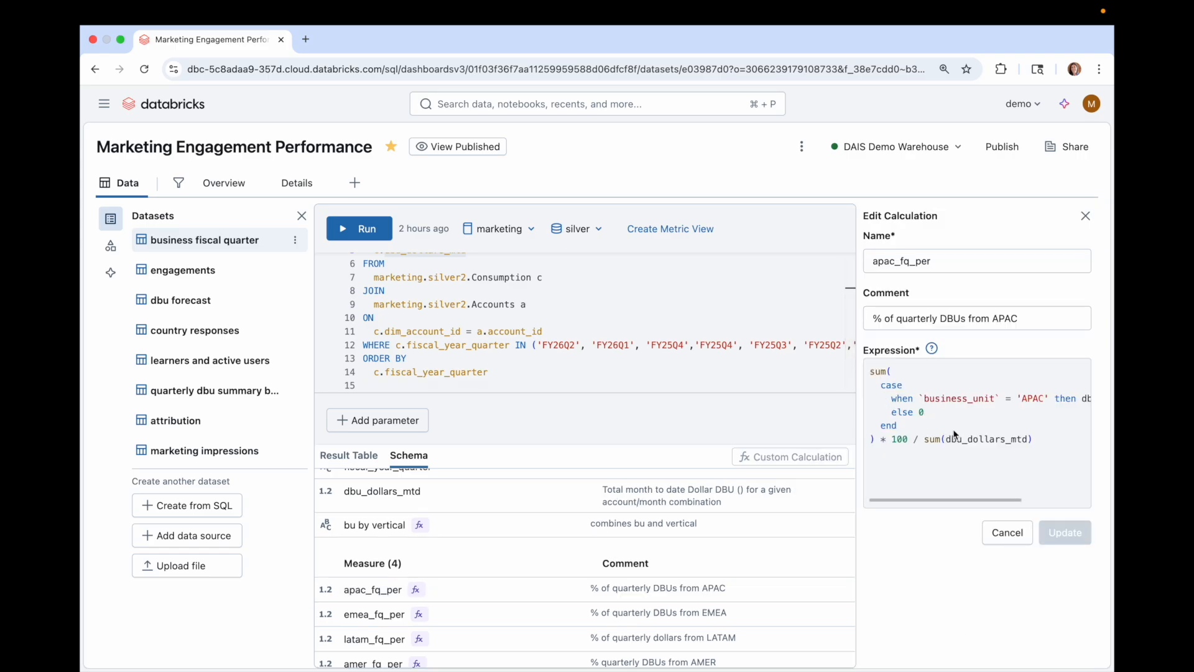
scroll(956, 434, right, 3)
scroll(956, 434, left, 3)
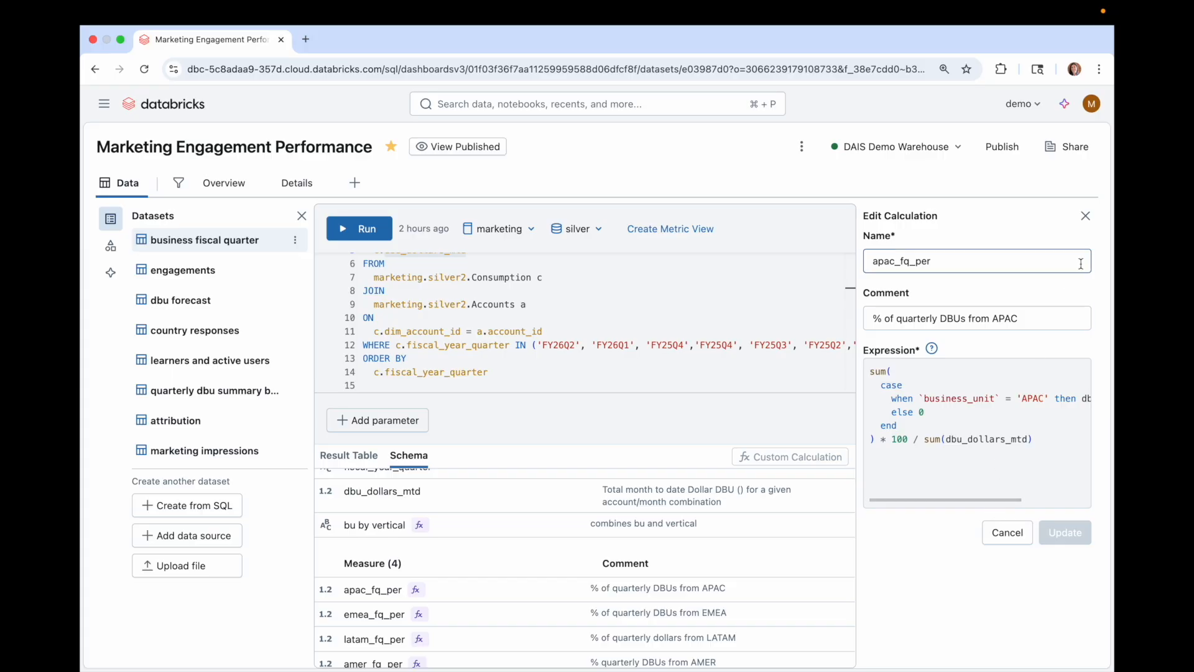
click(1085, 214)
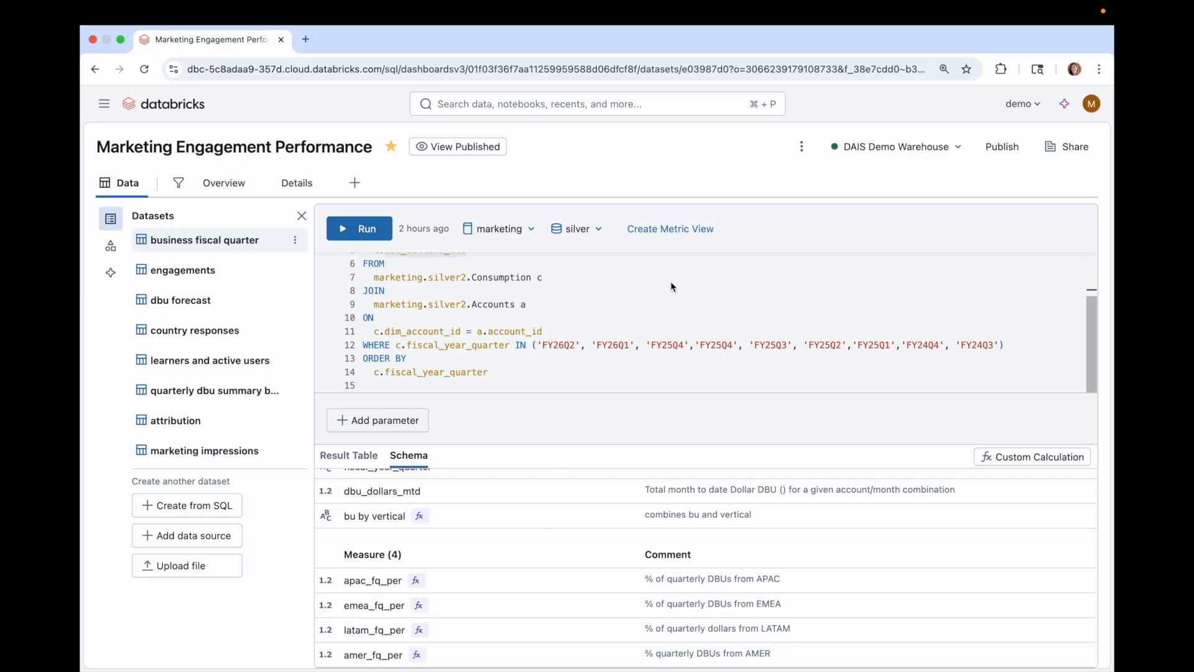
Start creating a metric view from the dataset, stored in the marketing catalog and the silver schema
click(682, 237)
click(705, 145)
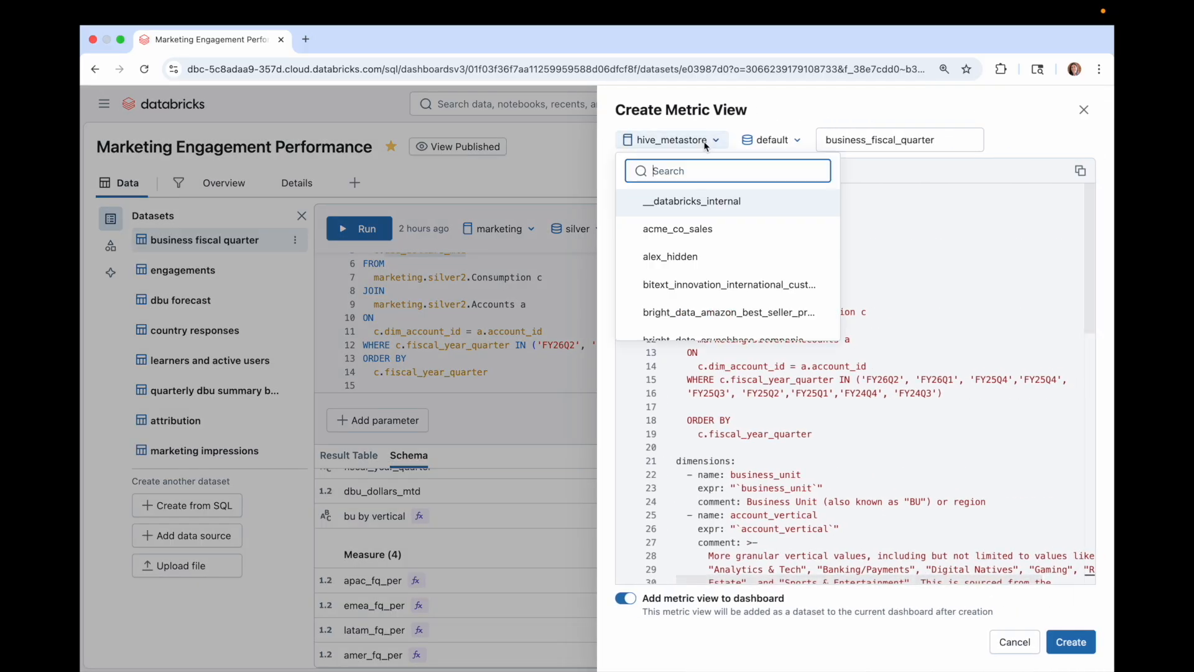
text(mark)
click(678, 311)
click(759, 142)
text(silv)
click(768, 196)
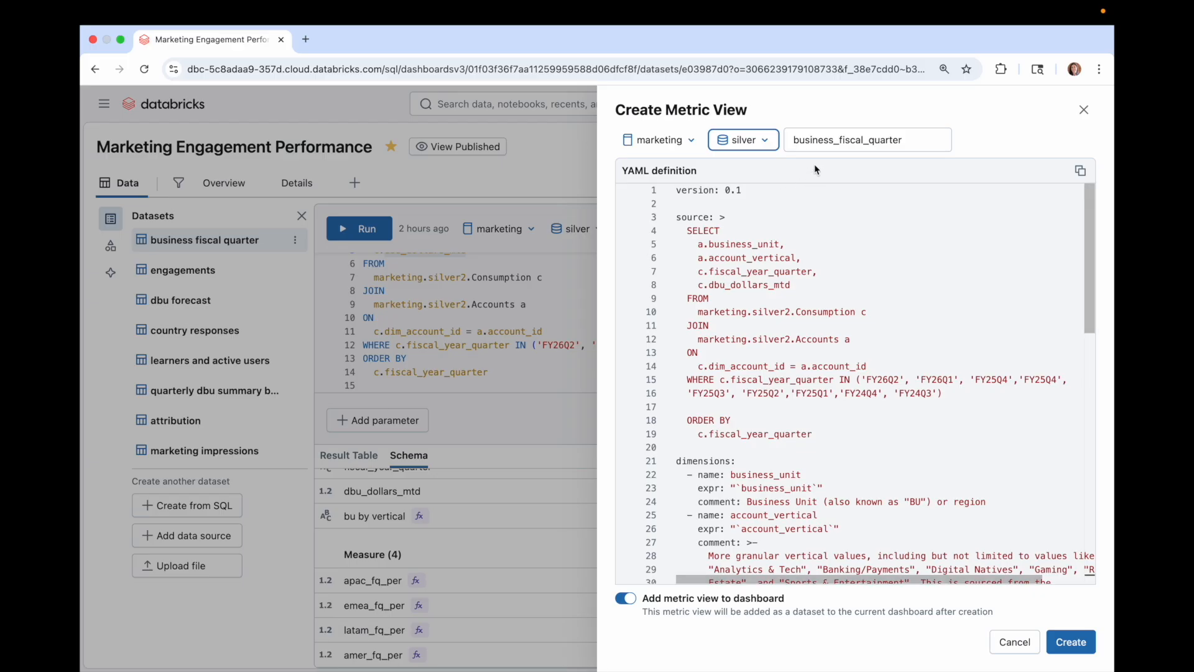
Name the metric view mv_business_fiscal_quarter
click(792, 140)
text(mv_)
click(872, 276)
Review the source query, dimensions and measures in the metric view's YAML definition
drag(678, 221, 785, 409)
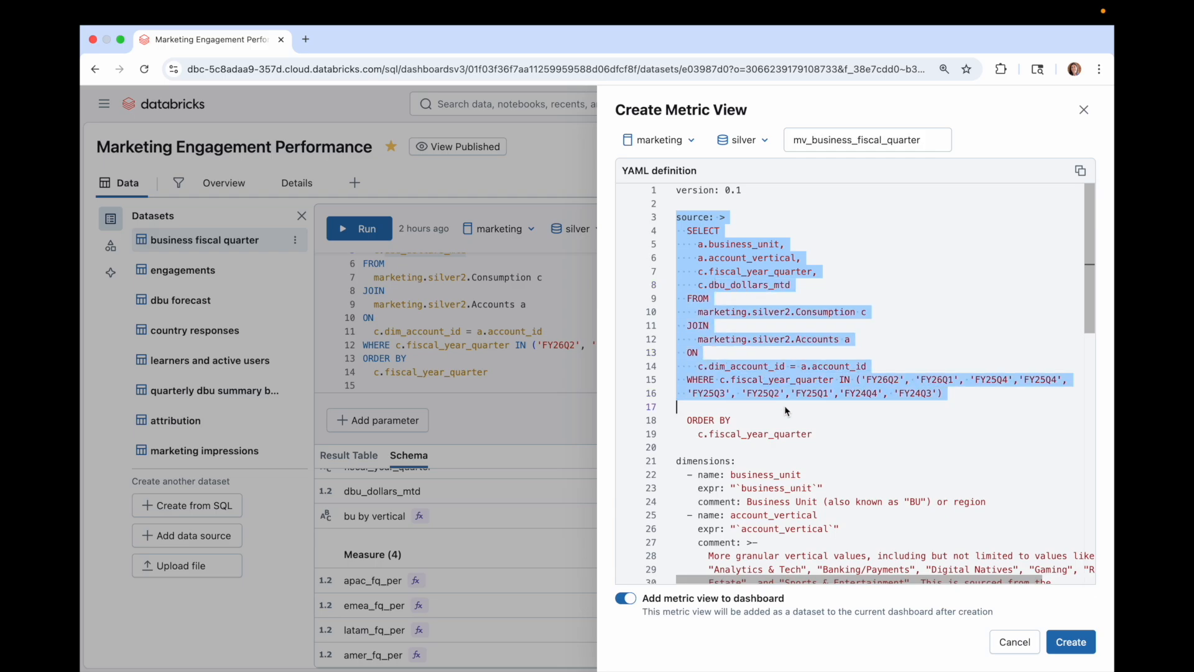
click(785, 410)
scroll(785, 409, down, 5)
drag(695, 267, 846, 367)
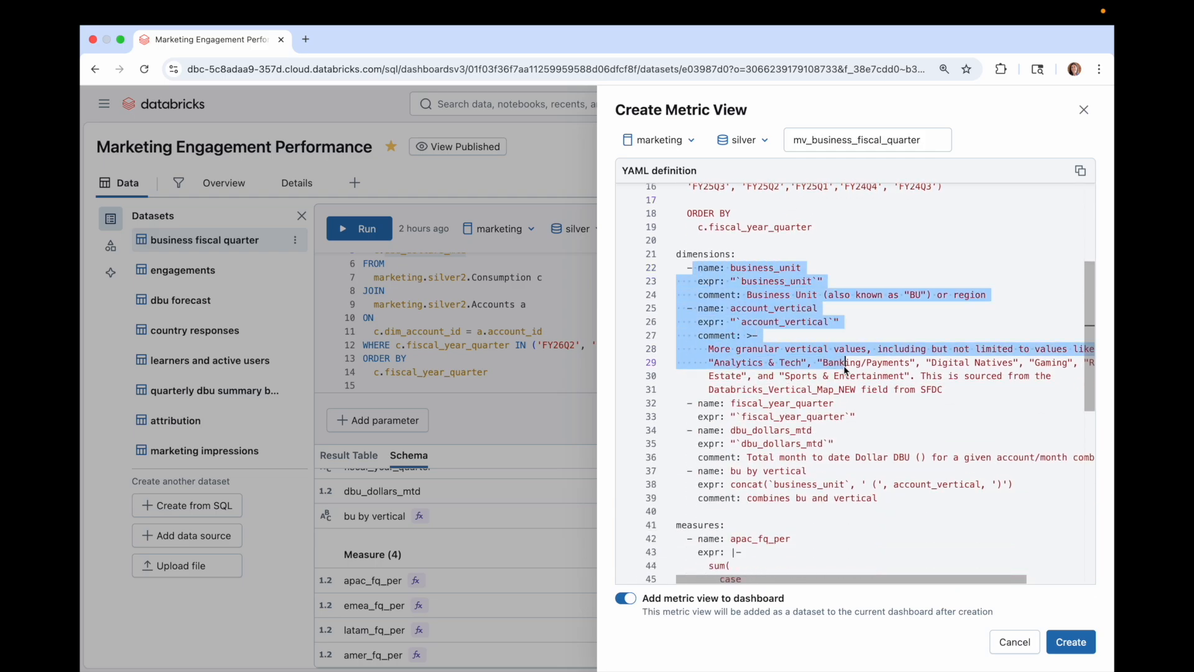
click(846, 369)
drag(905, 499, 643, 468)
scroll(784, 498, down, 5)
drag(697, 243, 823, 419)
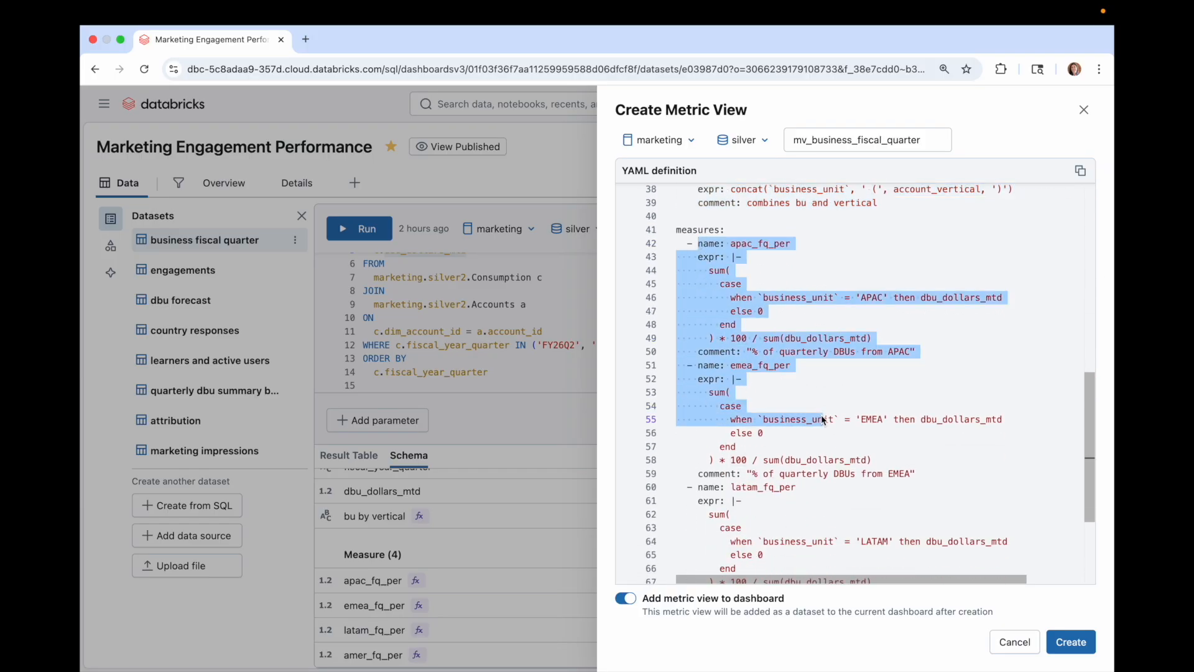
click(877, 433)
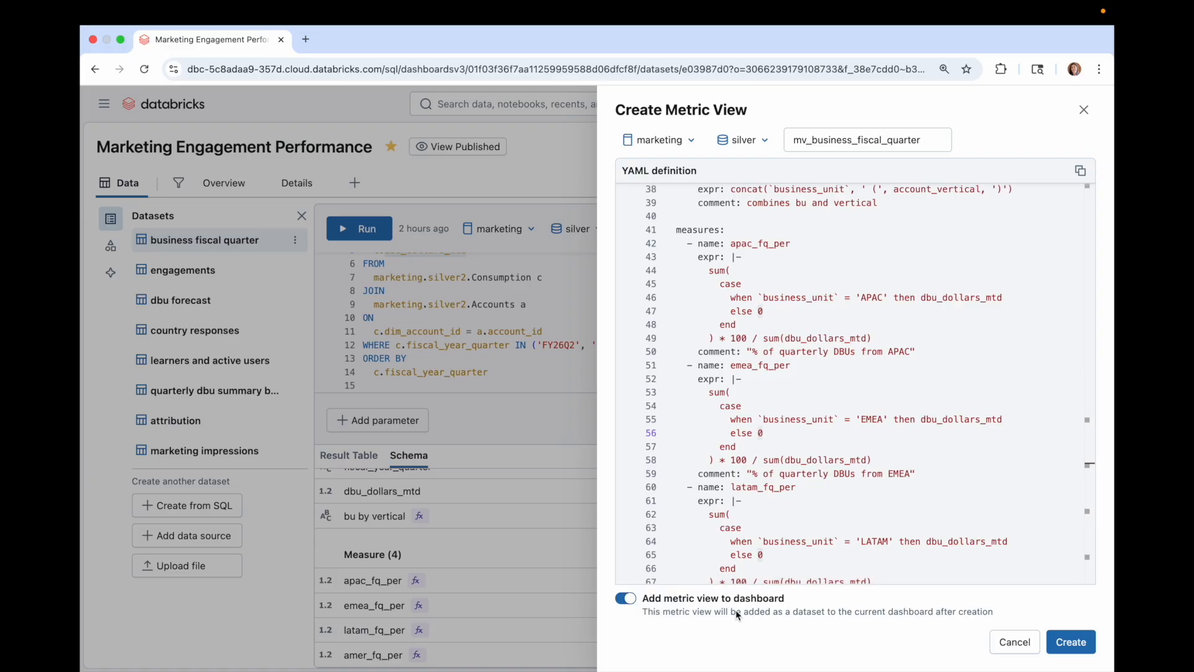
Create the metric view, open its Catalog Explorer page, and expand the syntax of the apac_fq_per measure
click(1080, 642)
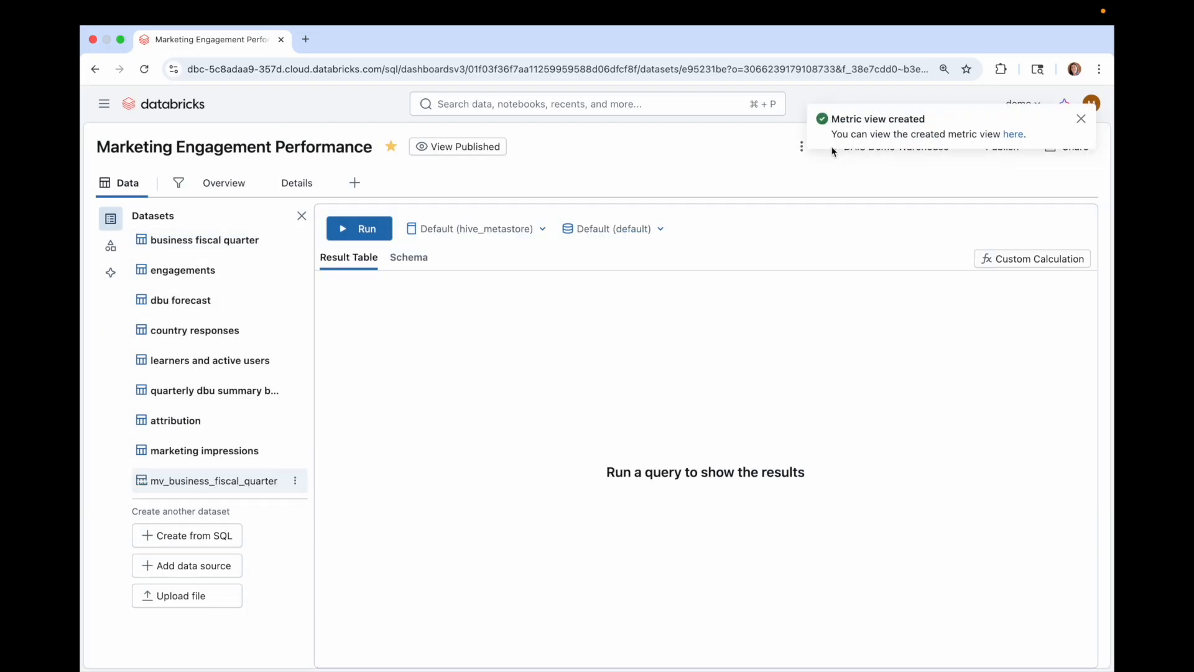
click(1014, 136)
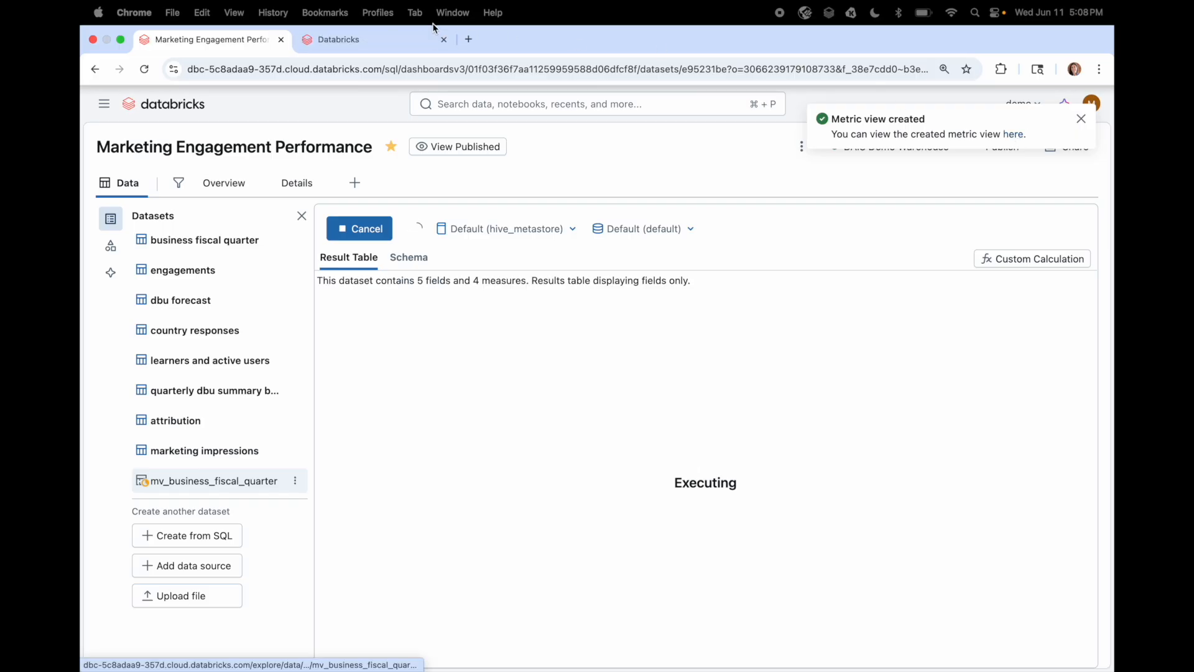
click(408, 40)
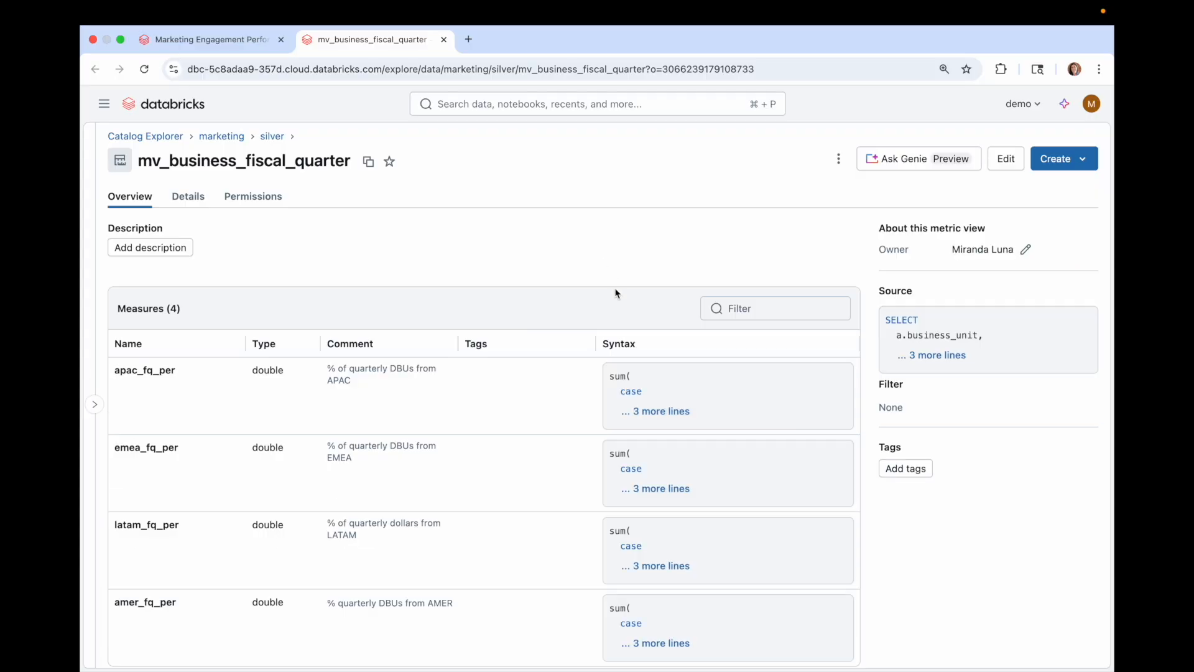
click(657, 410)
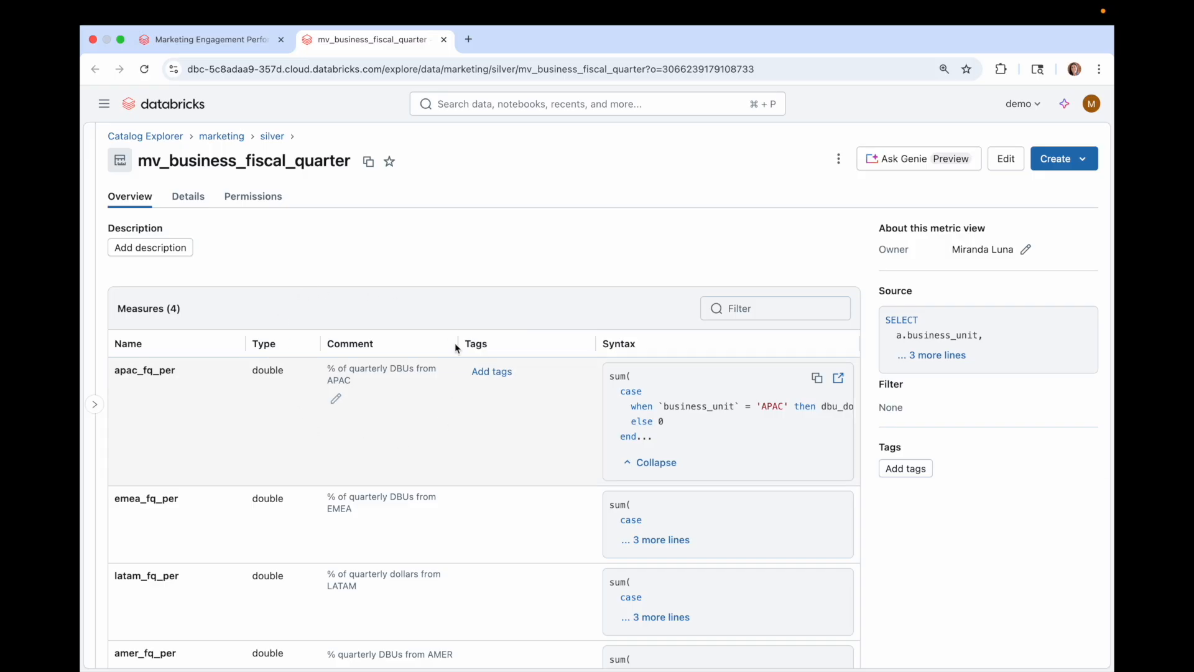
Switch the dataset of the dashboard's Overview chart on engagement attributable DBUs by region to mv_business_fiscal_quarter
click(228, 44)
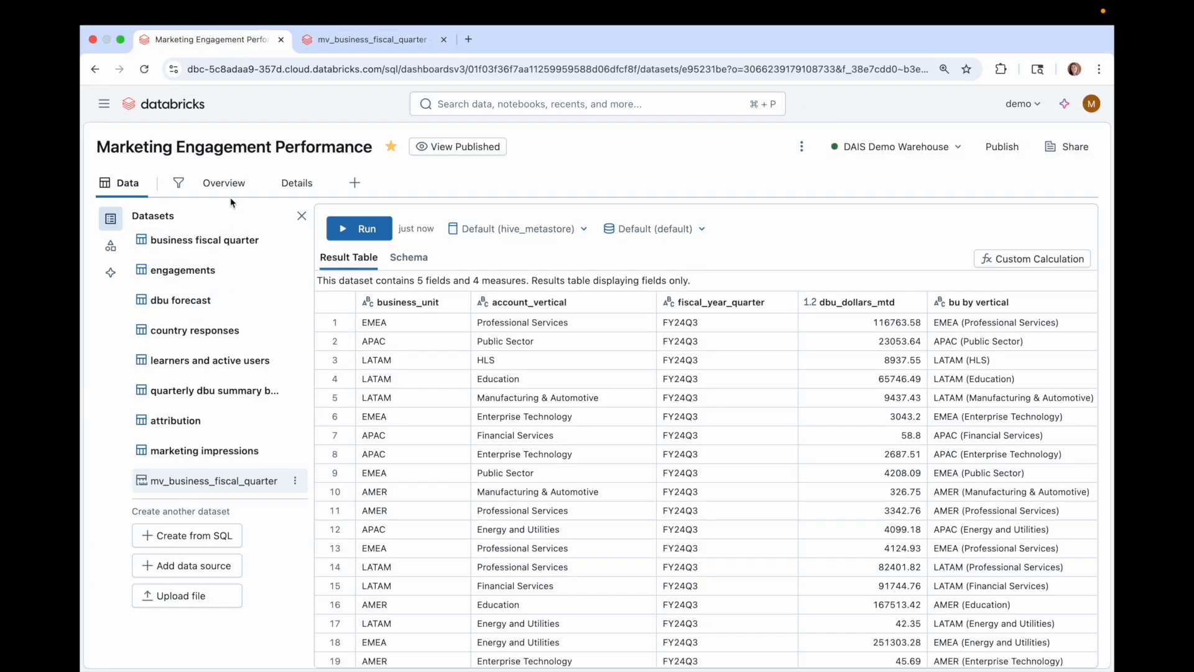
click(225, 182)
click(805, 562)
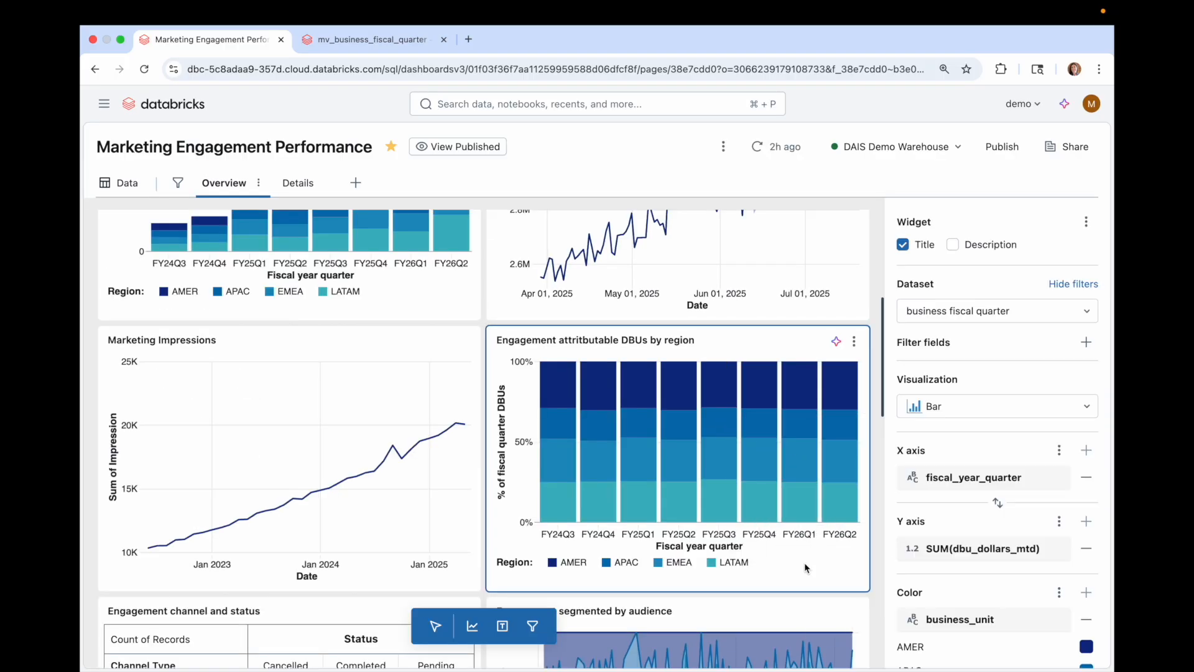
click(957, 314)
scroll(970, 435, down, 1)
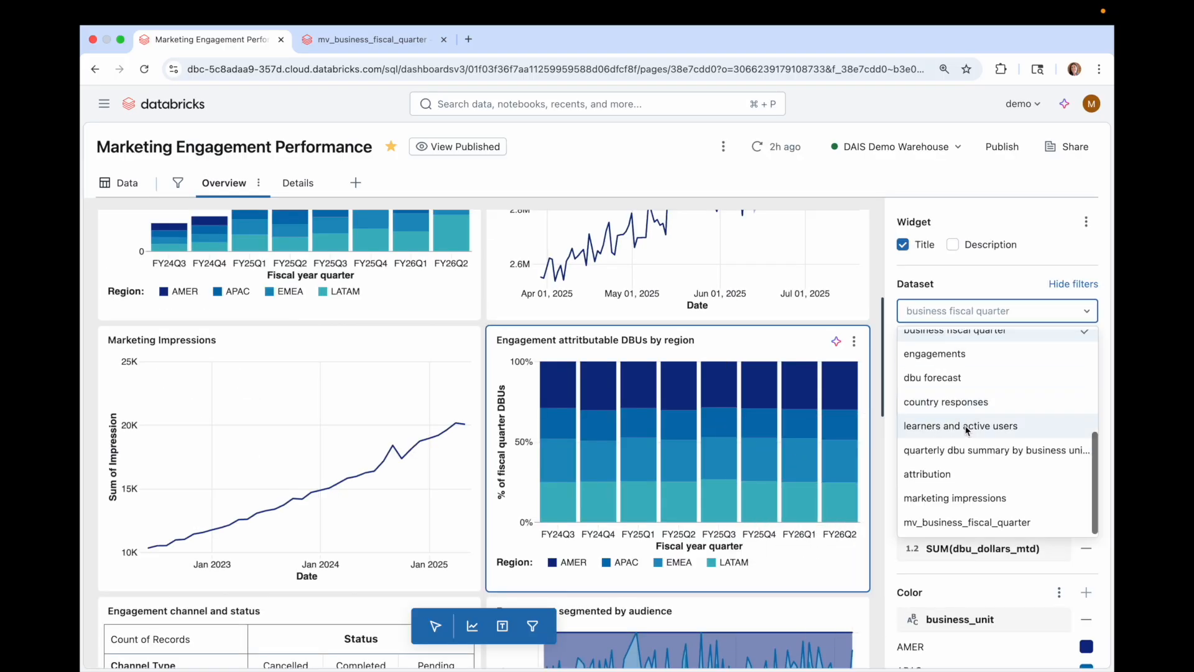
click(958, 522)
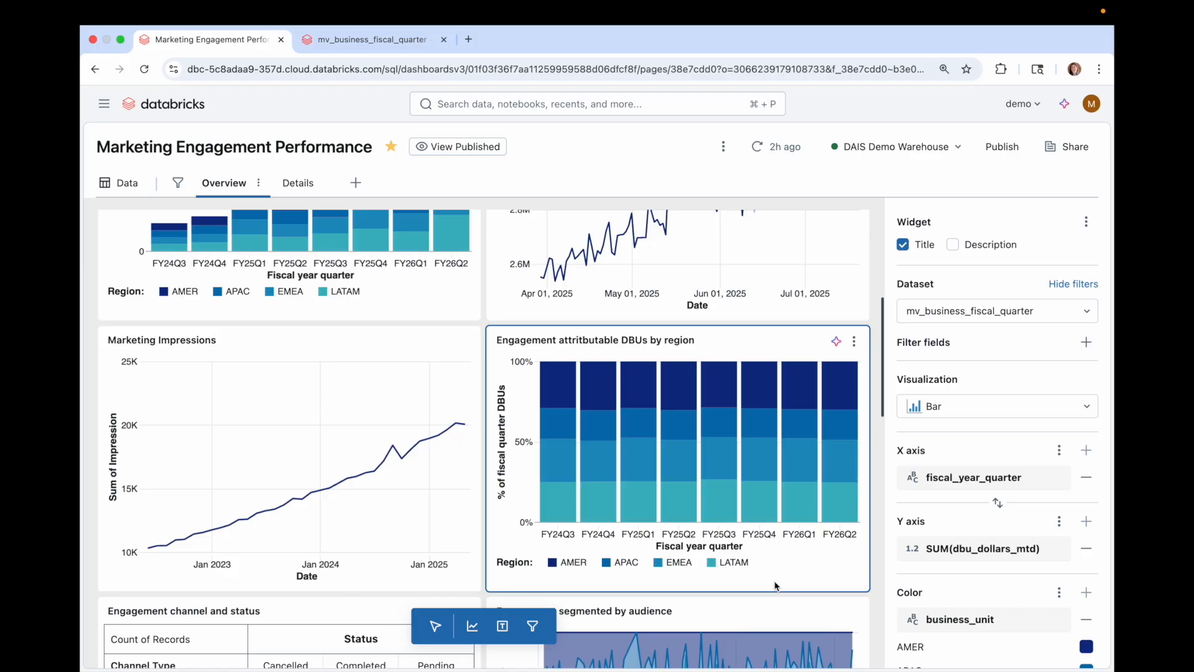
Switch to the incognito Databricks home page and view the sources available for asking a question
key(ctrl+Right)
key(ctrl+Right)
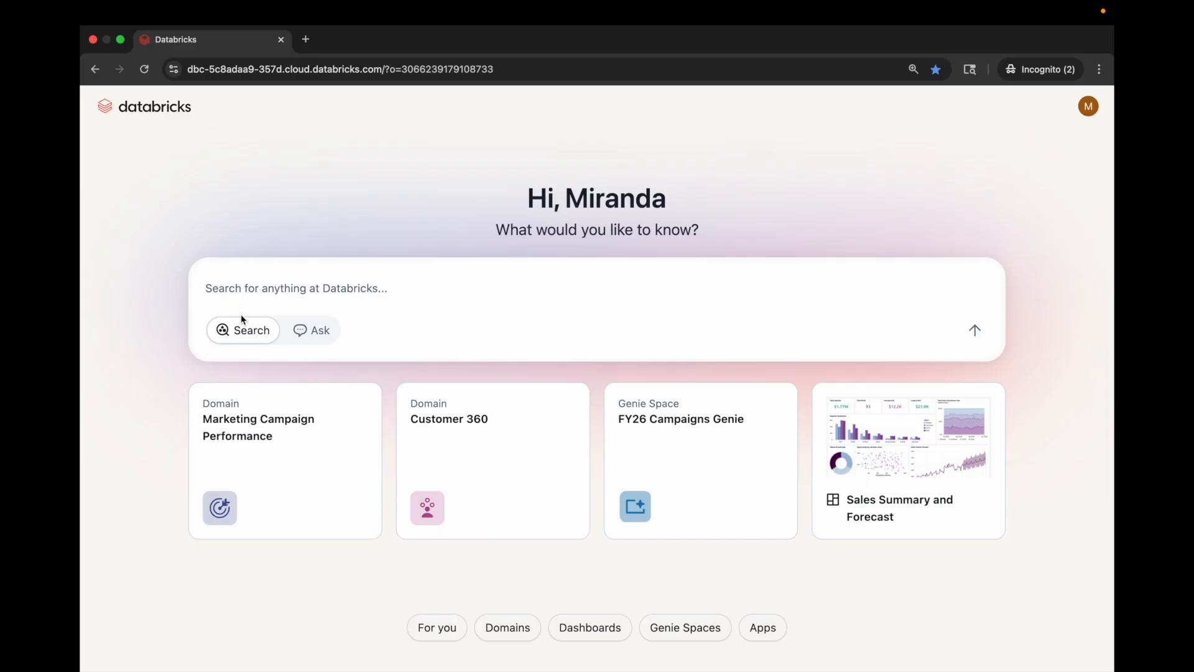
click(312, 331)
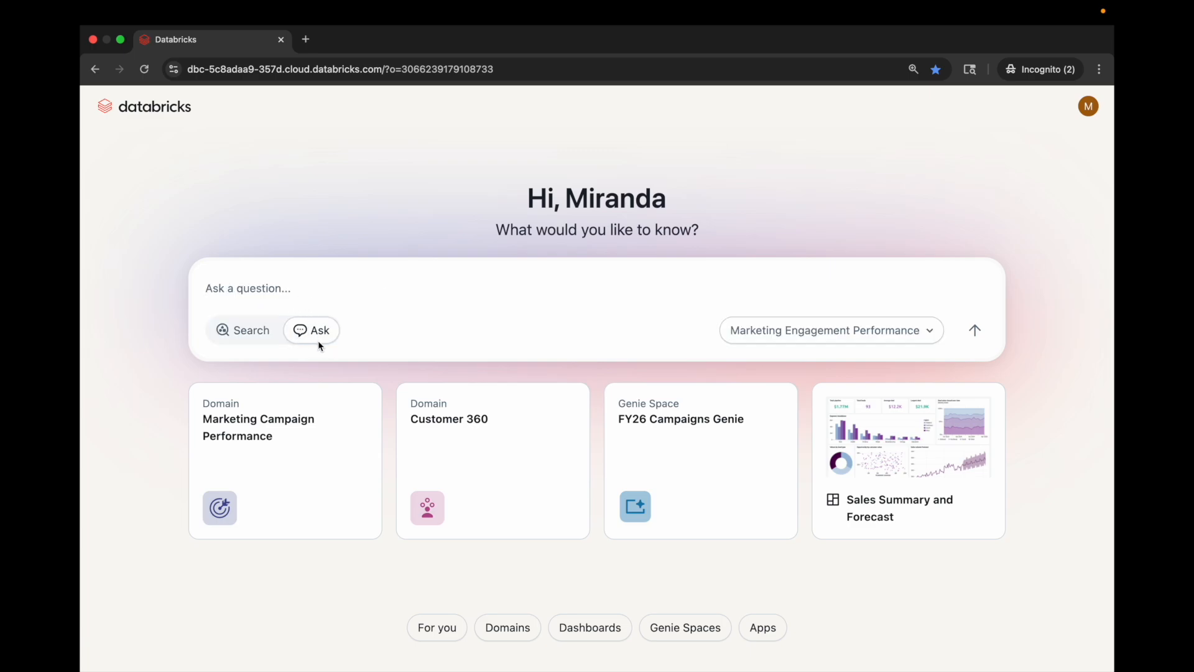
click(825, 339)
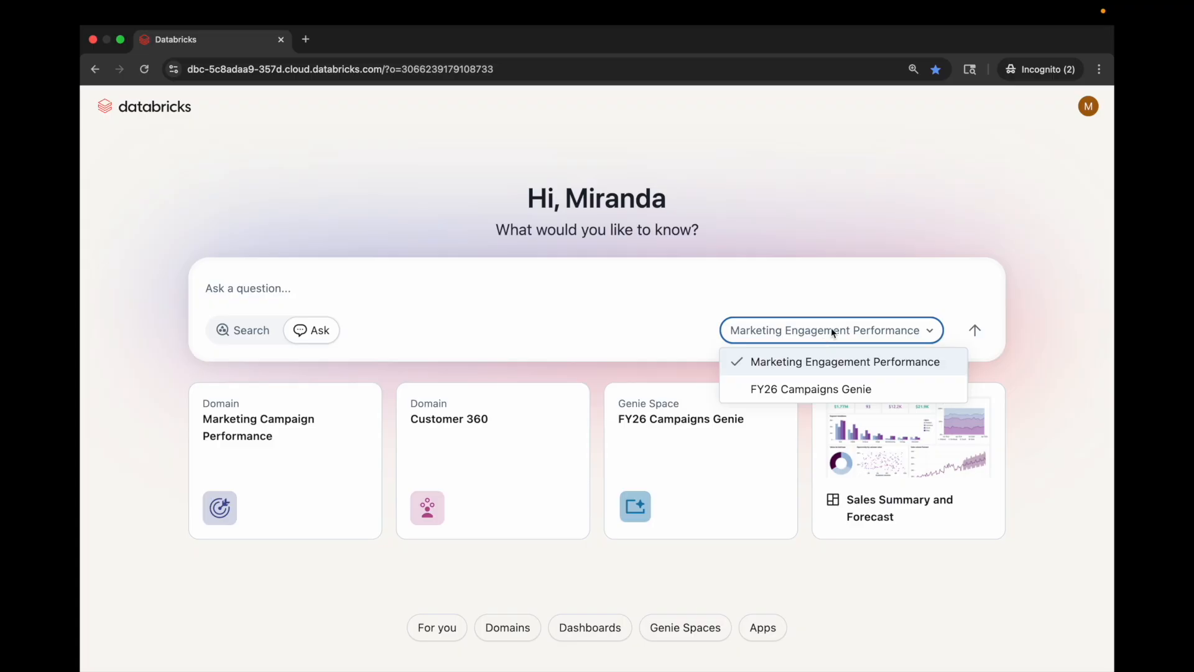
click(128, 419)
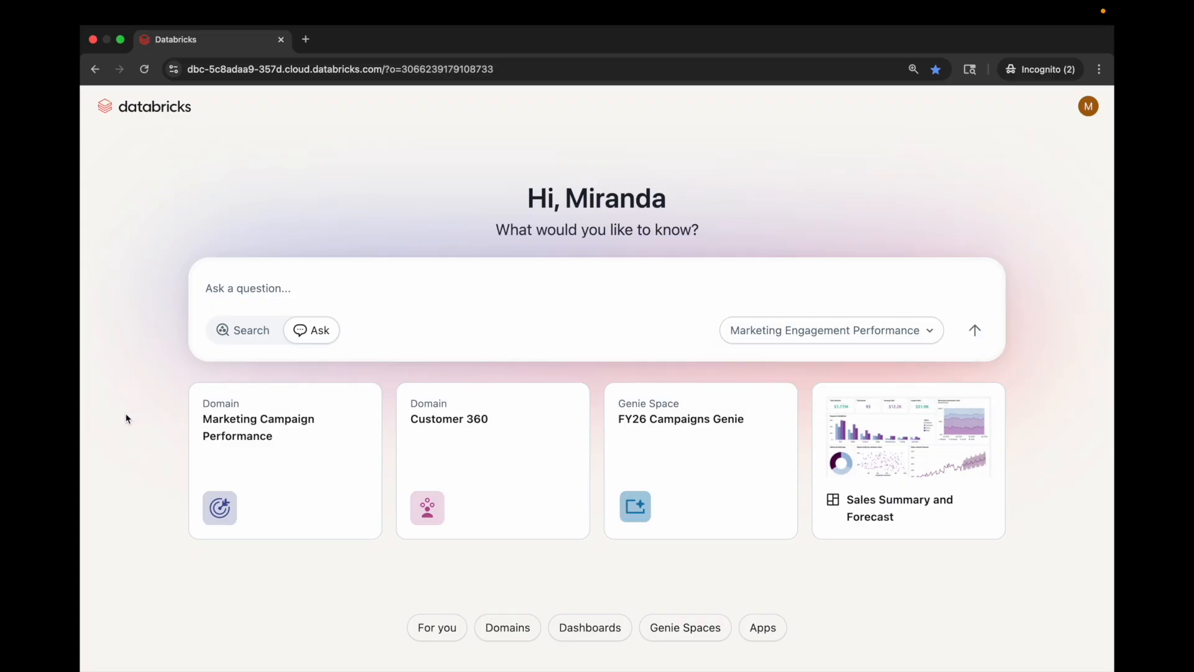
Look over the For you list, return home, and review the dashboards, Genie spaces and apps in the Marketing Campaign Performance domain
click(437, 628)
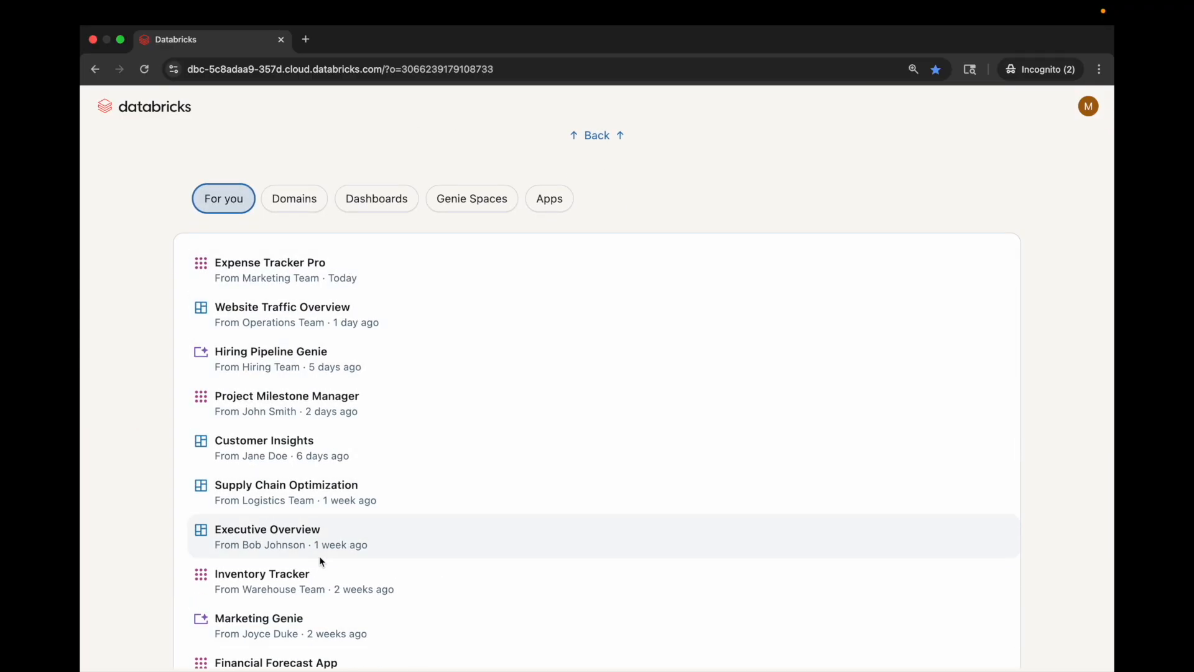
click(612, 141)
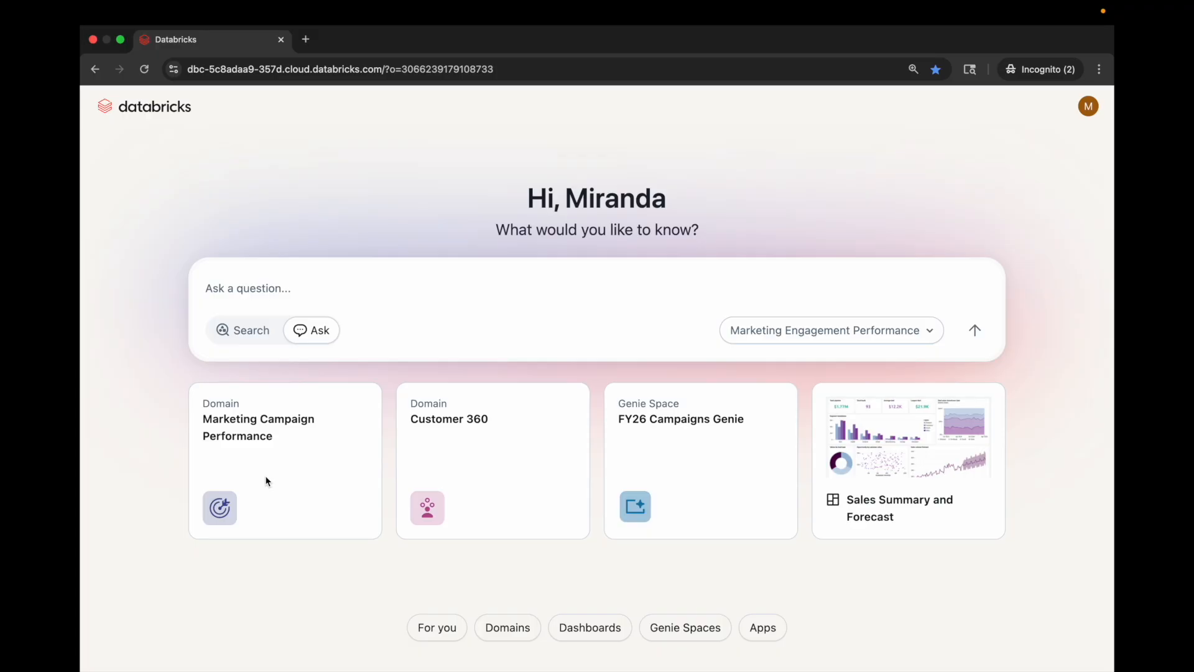
click(266, 481)
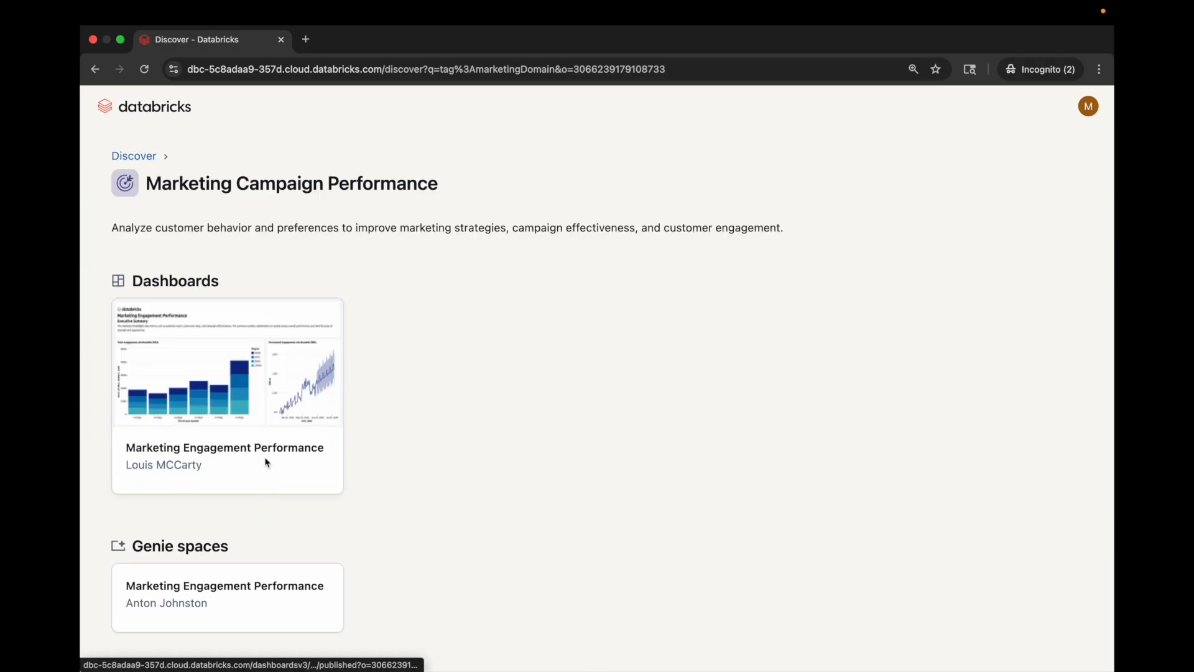
scroll(180, 296, down, 3)
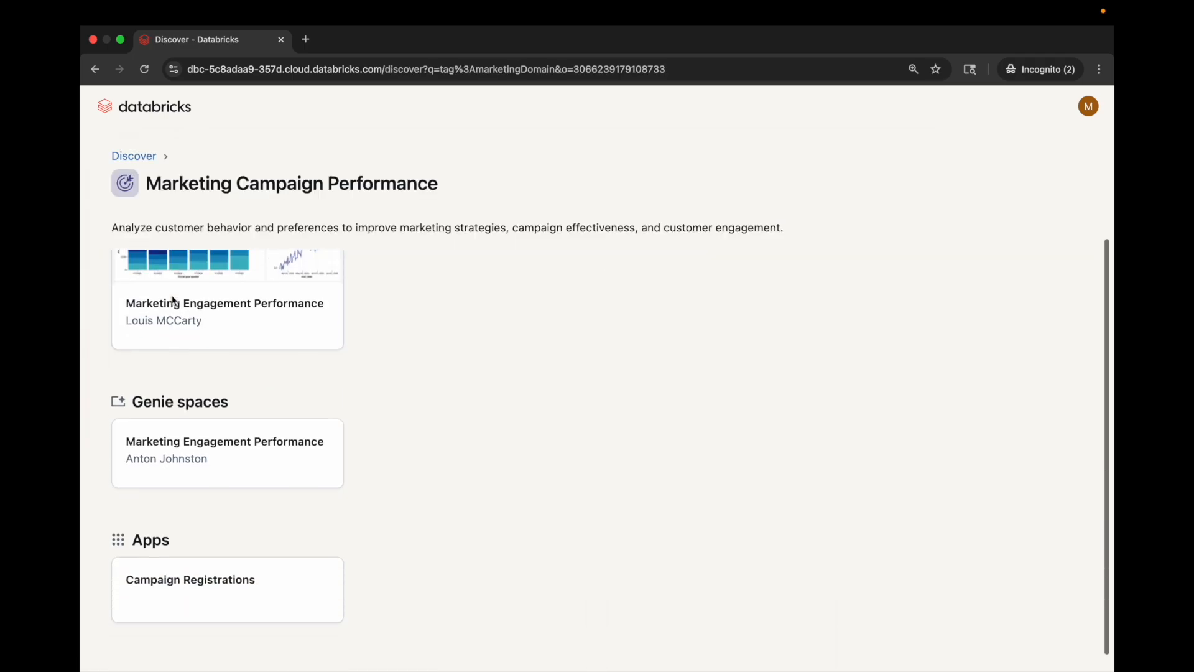
scroll(214, 345, up, 3)
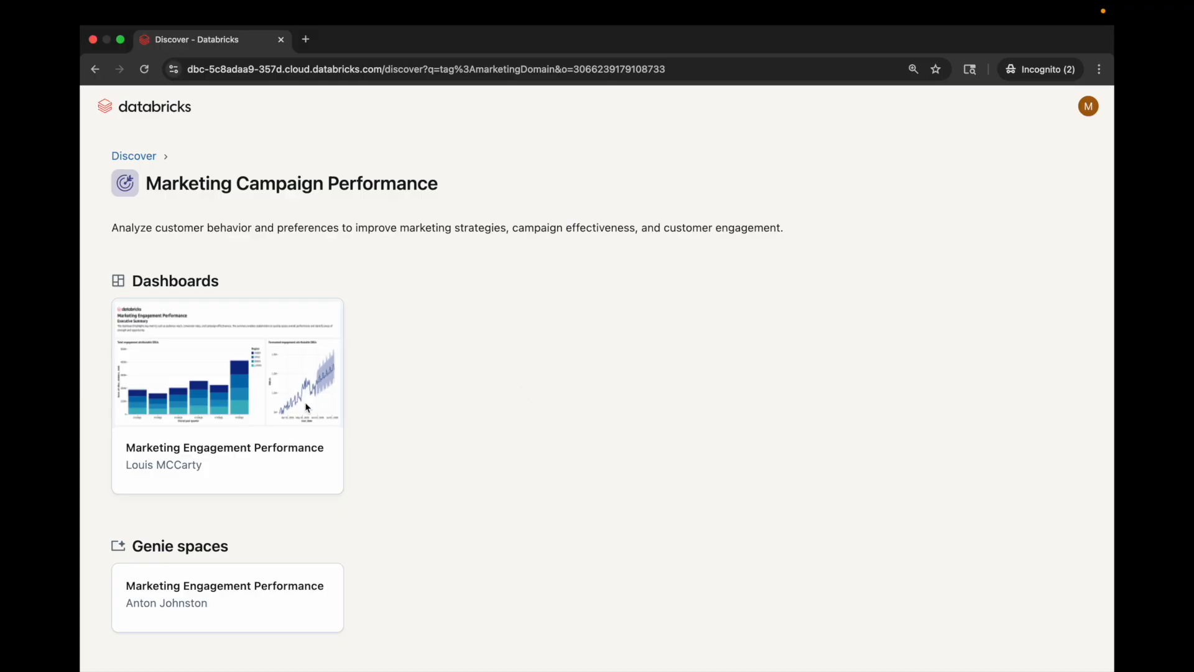
scroll(308, 412, down, 1)
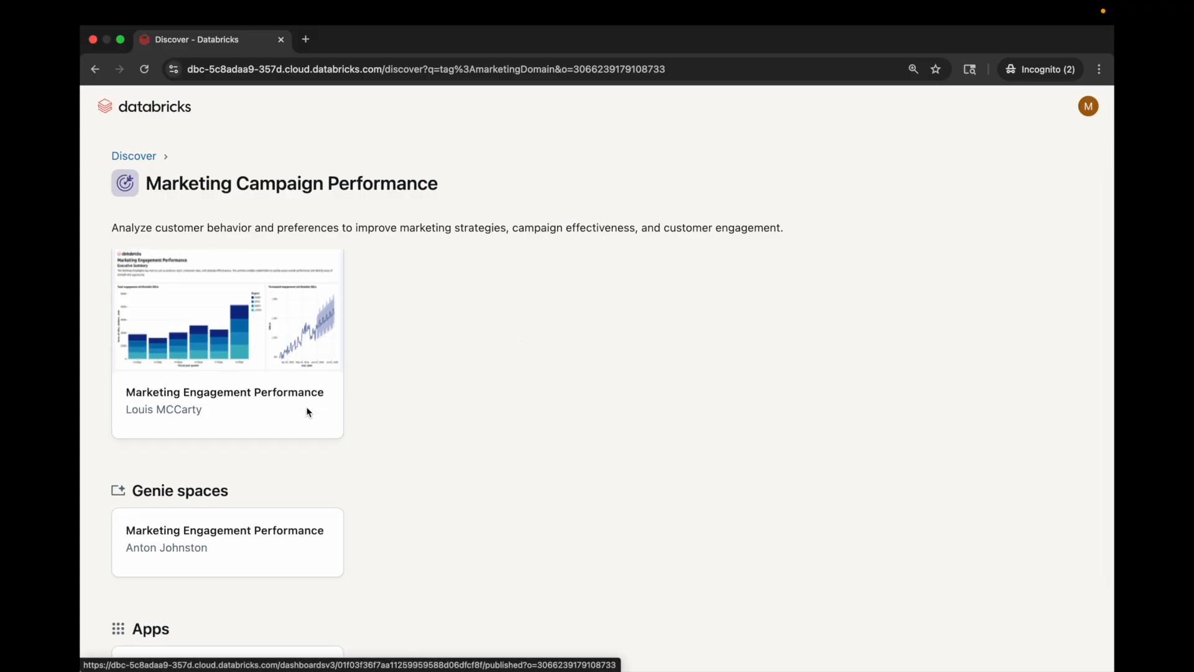
scroll(288, 552, down, 1)
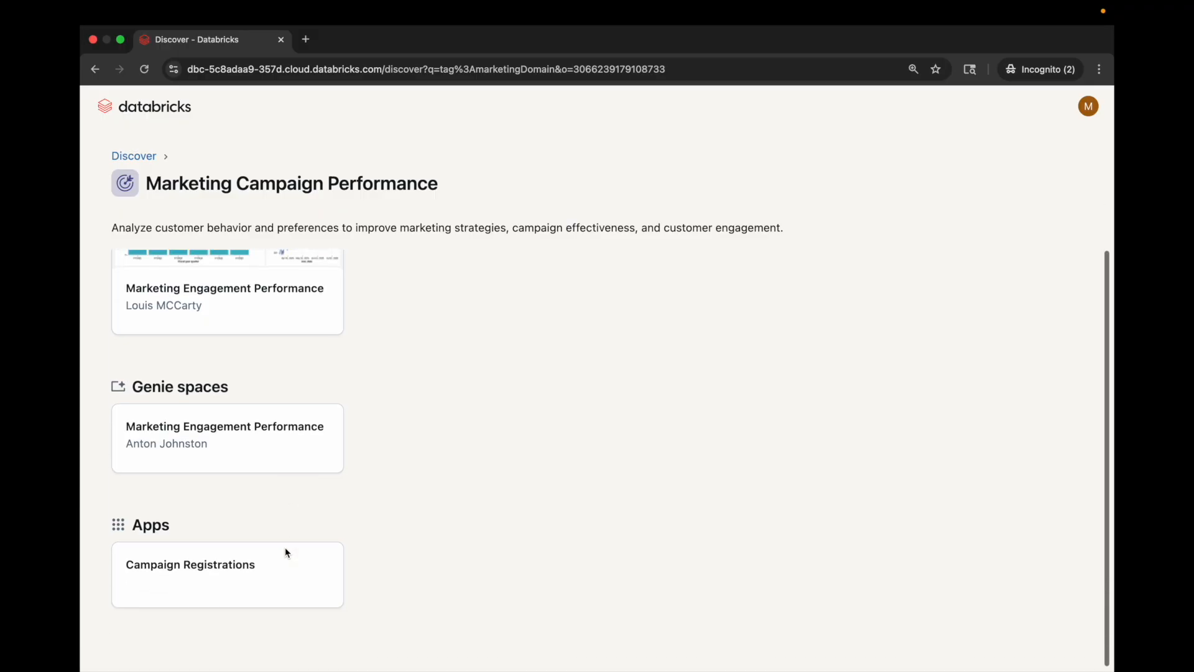
scroll(274, 586, up, 3)
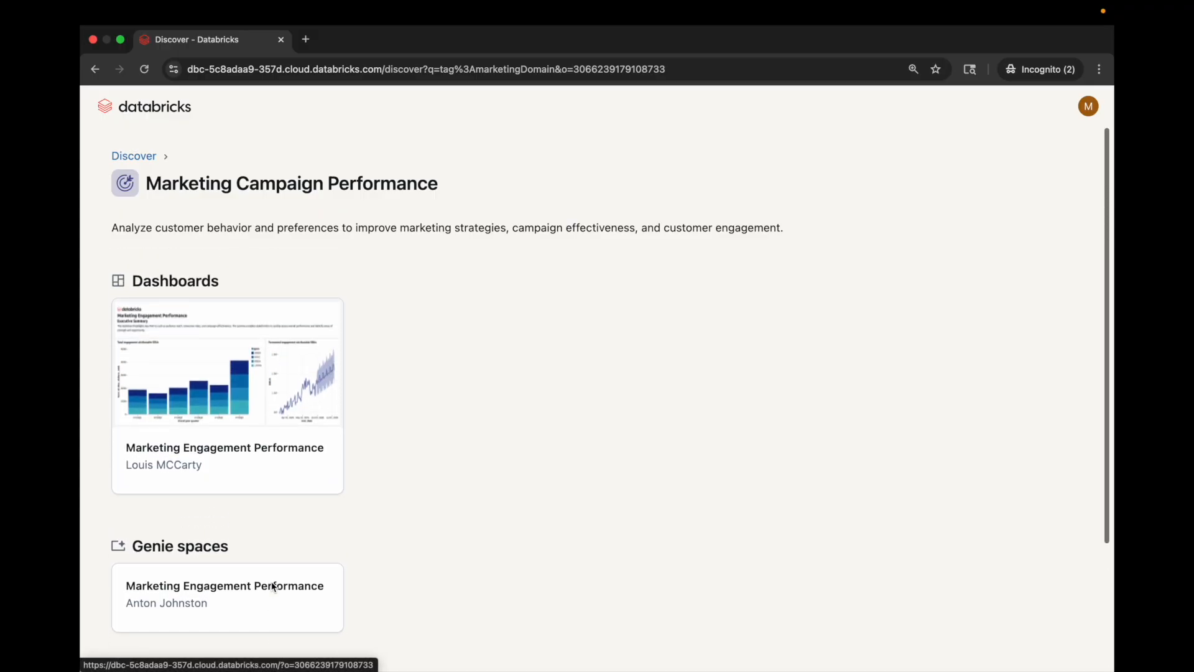
Open the published Marketing Engagement Performance dashboard from the domain and look through its Overview page
click(310, 392)
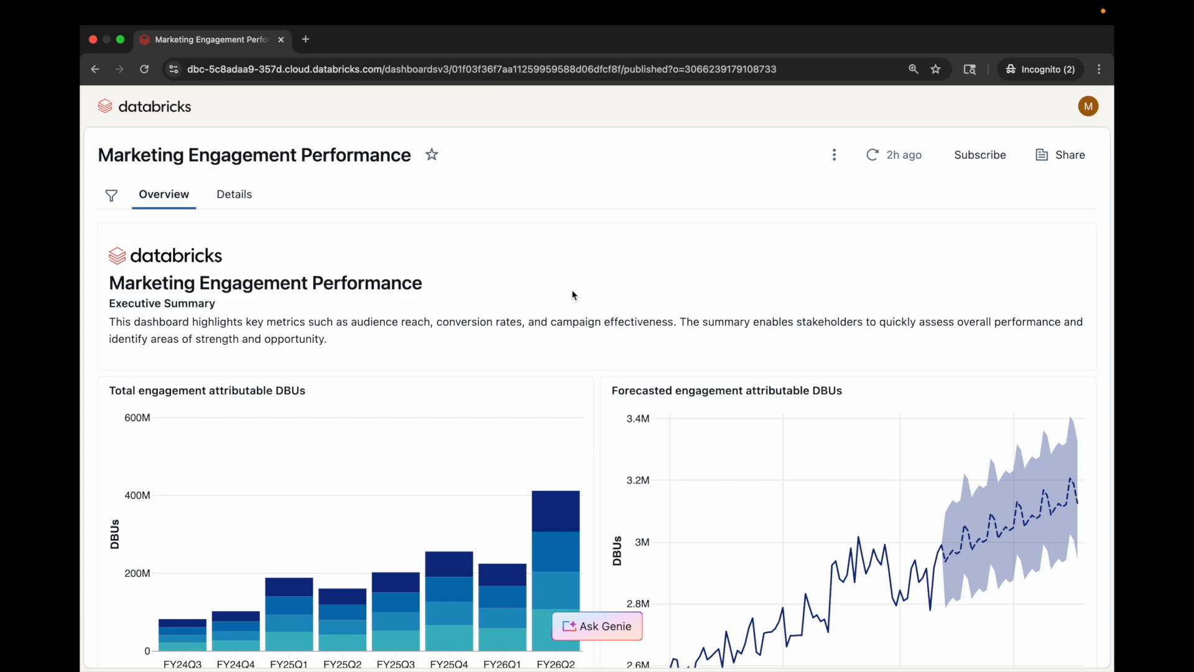
scroll(573, 294, up, 3)
scroll(573, 293, down, 3)
scroll(572, 289, down, 10)
scroll(573, 289, up, 10)
Toggle the selection of a bar in the total engagement attributable DBUs chart and view the dashboard's global filters
click(456, 597)
click(455, 599)
click(111, 196)
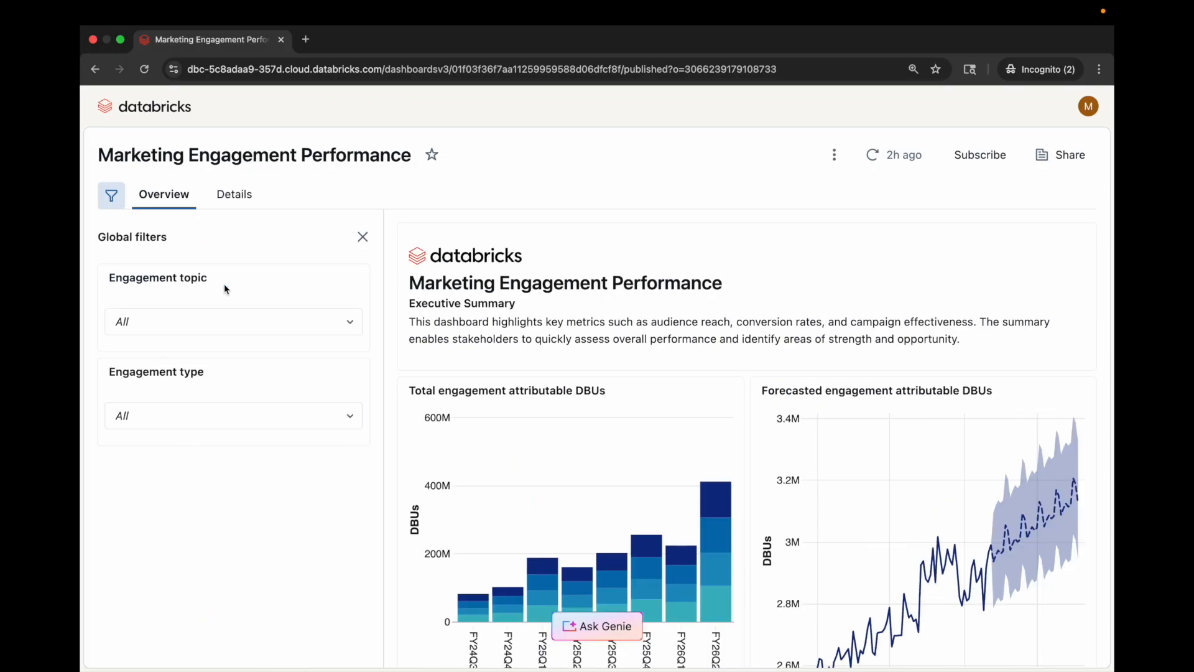
click(362, 236)
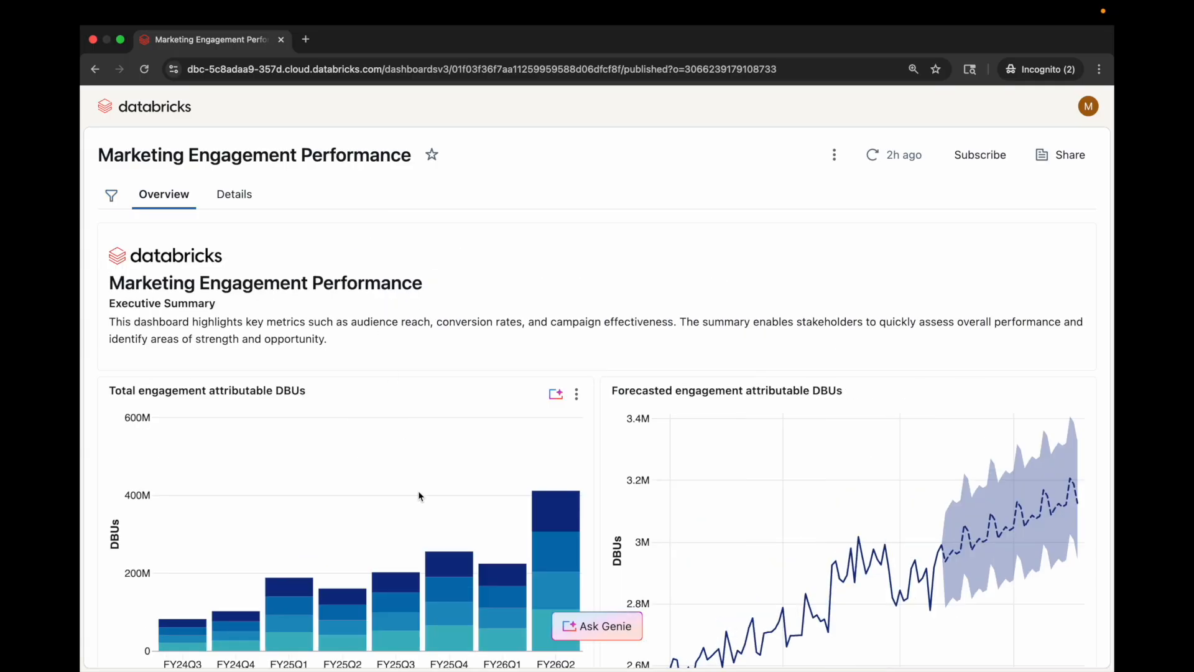
Drill from the FY26Q2 APAC bar segment to the Details page, check its quarter and region filters, and return to Overview
right_click(548, 557)
mouse_move(645, 391)
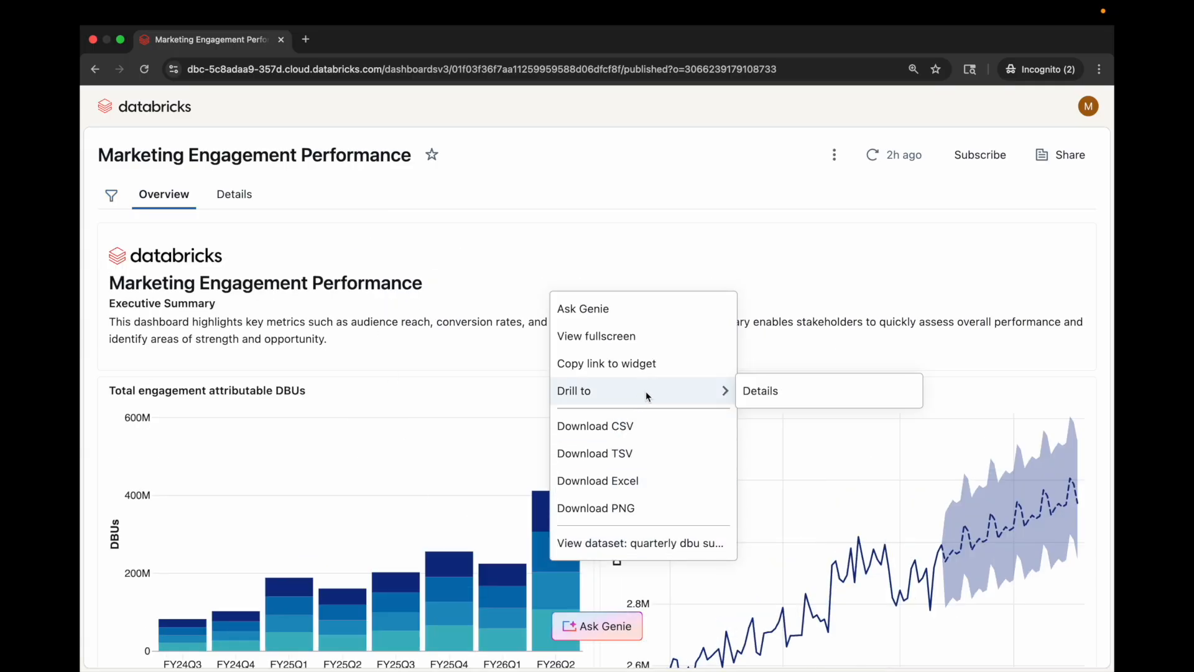
click(759, 392)
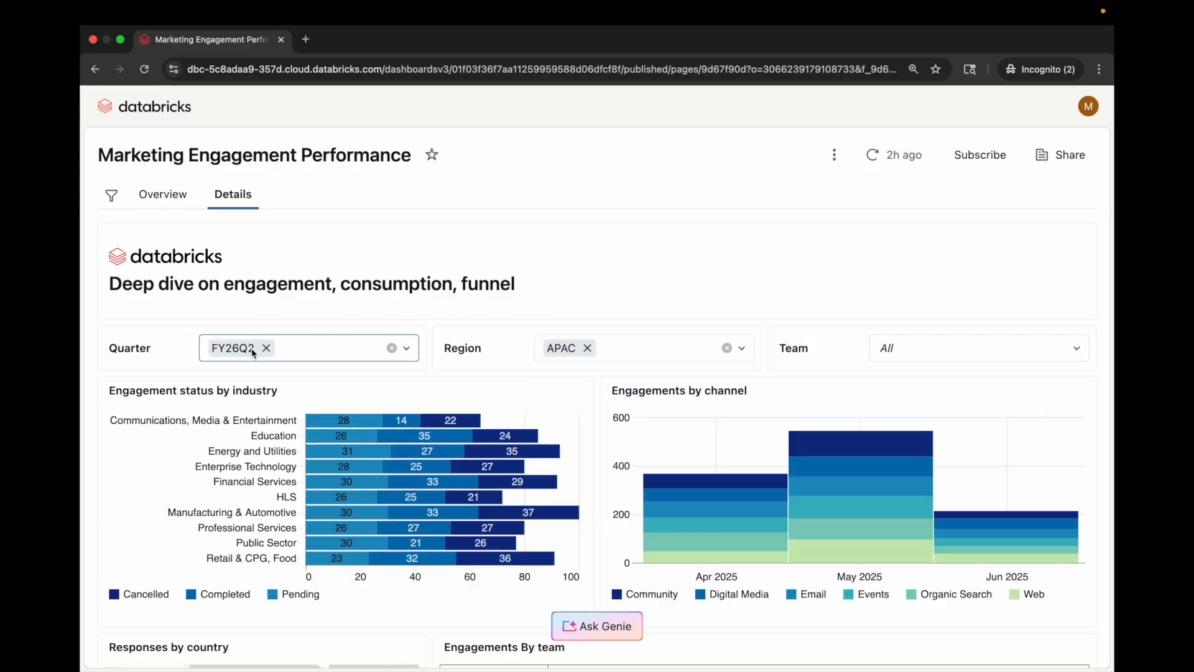
click(161, 195)
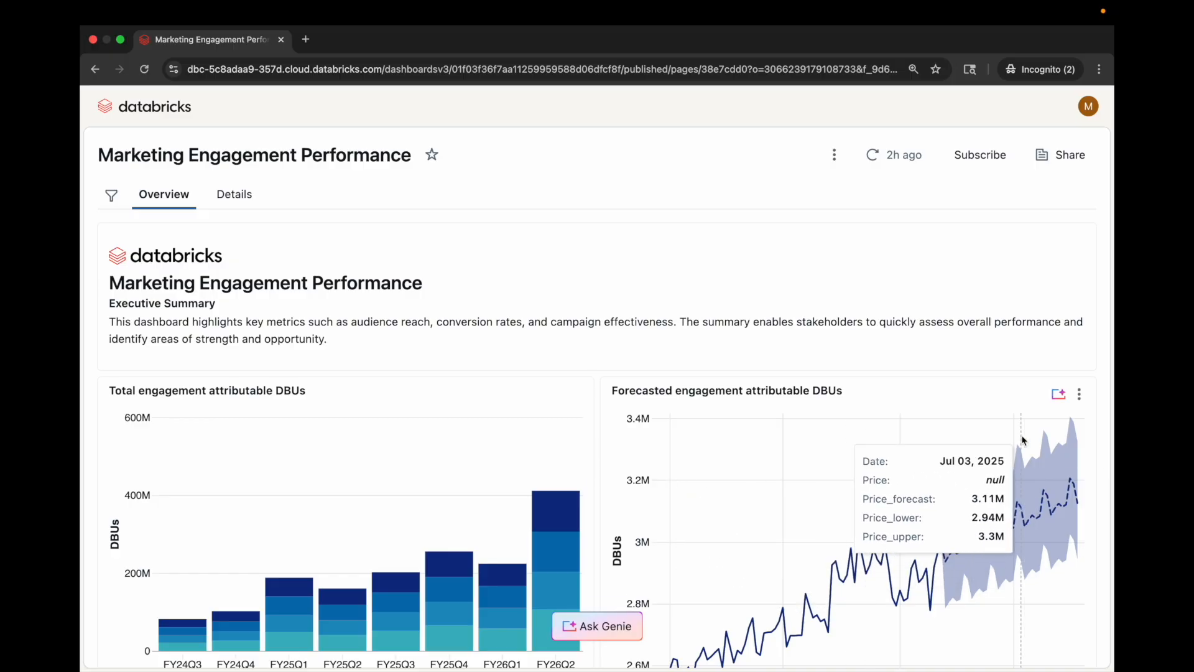
Have Genie explain the August 2024 increase in the Marketing Impressions chart
scroll(607, 539, down, 5)
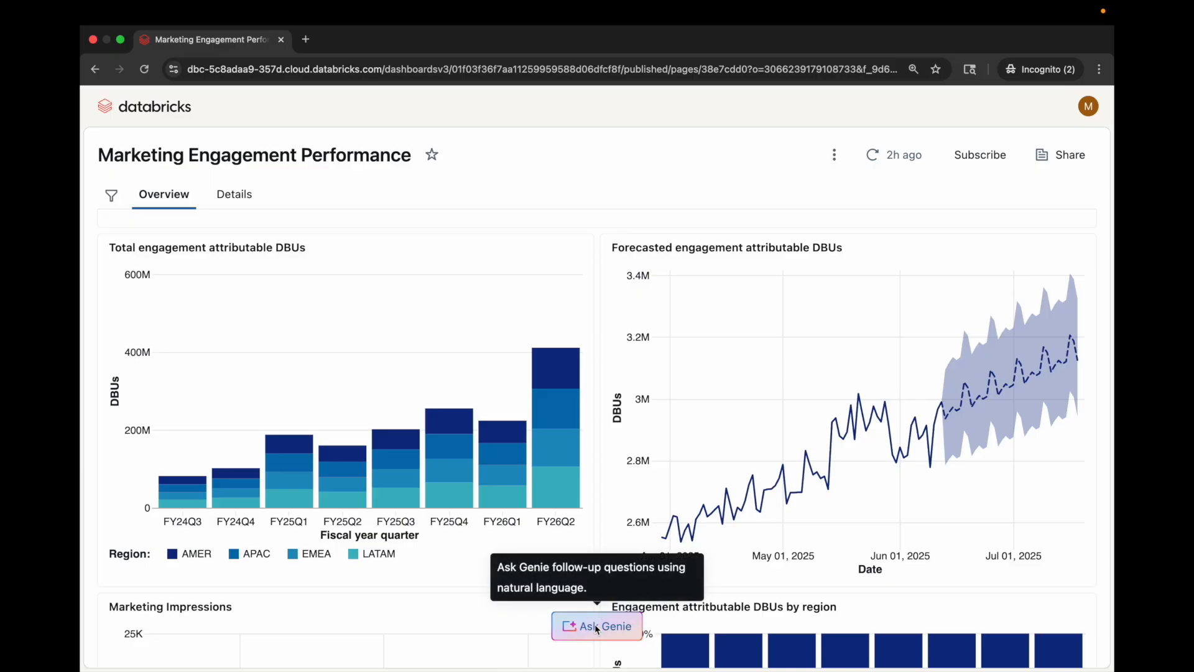
scroll(588, 449, down, 12)
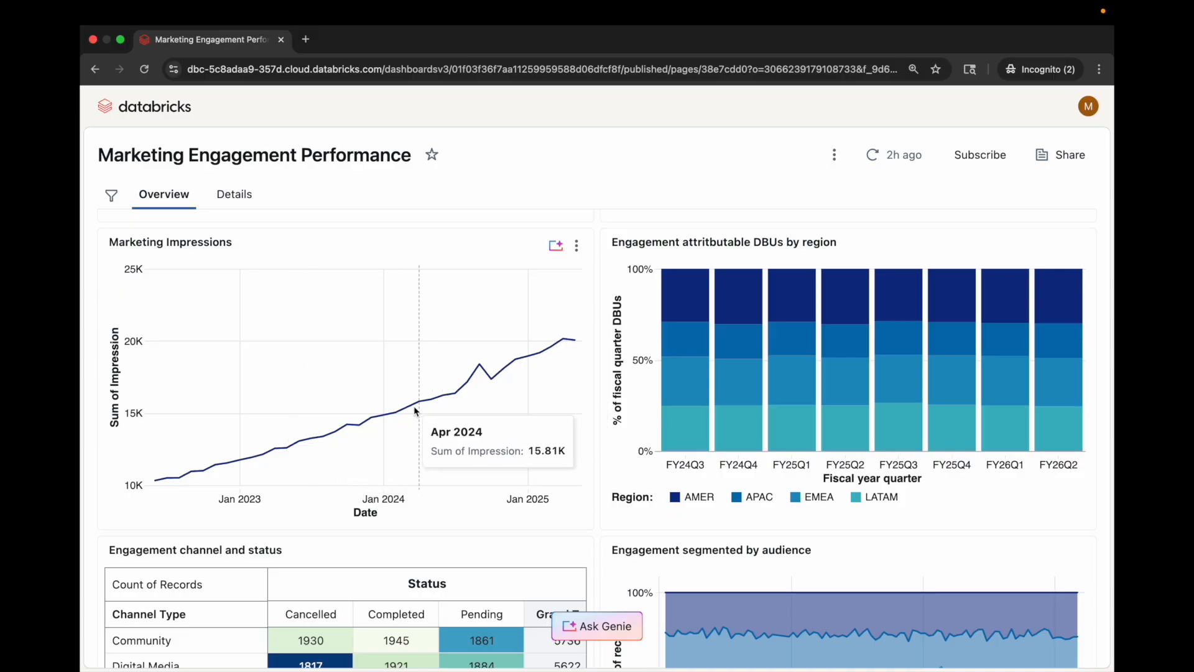
right_click(471, 381)
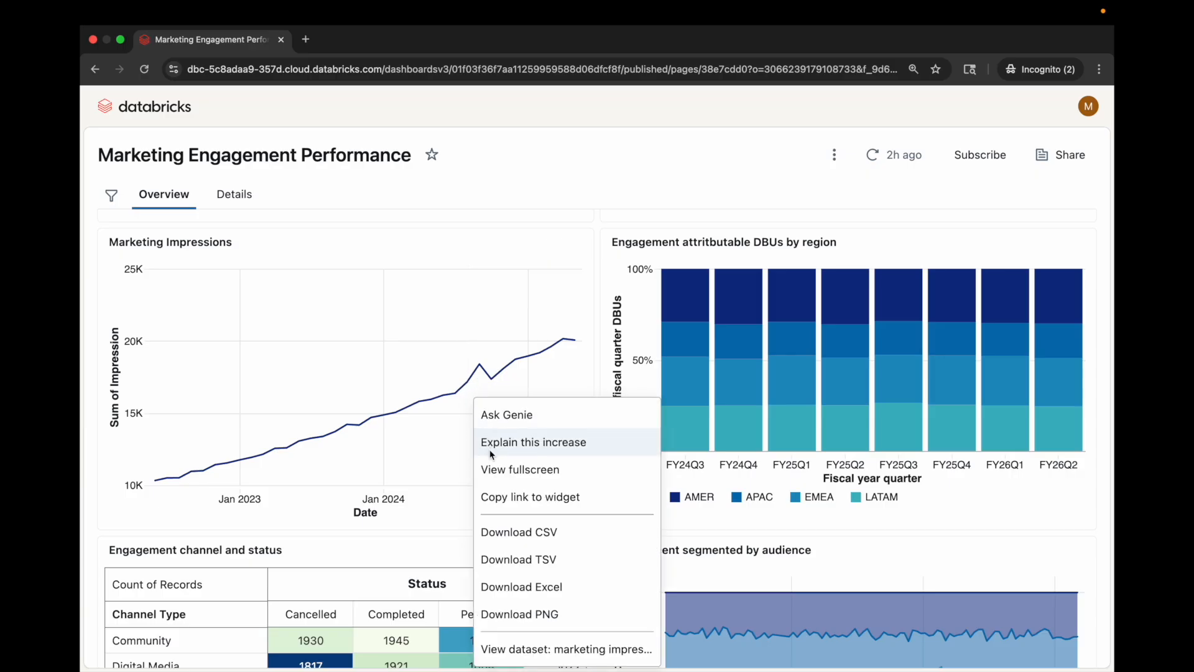
click(479, 373)
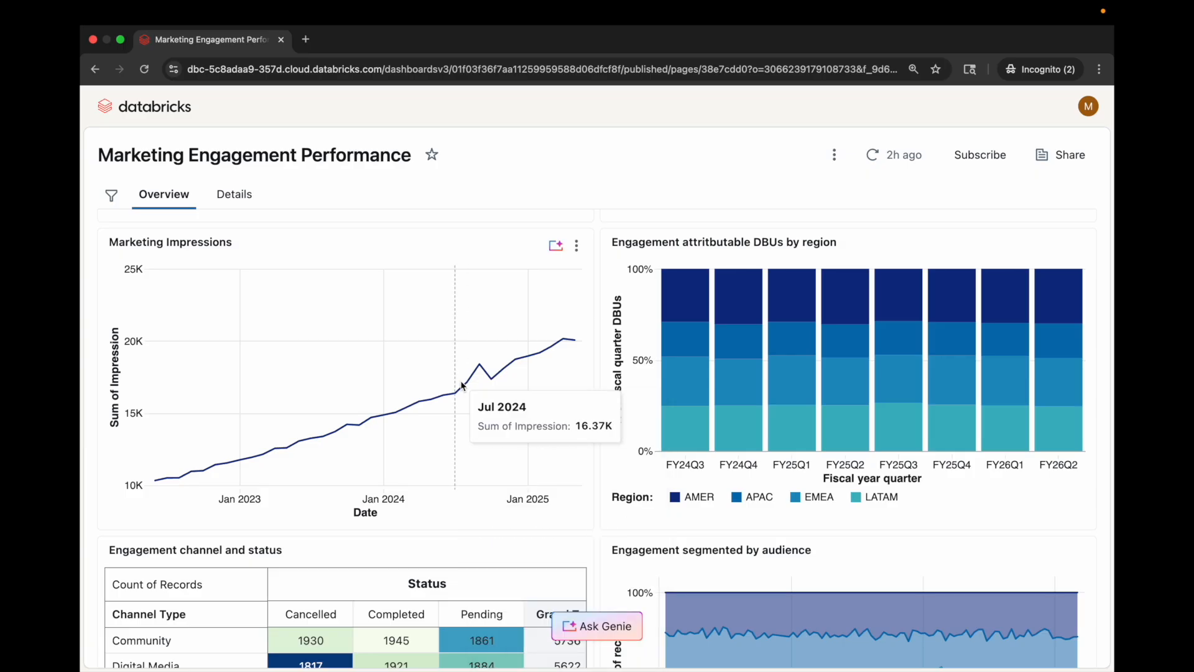
right_click(472, 382)
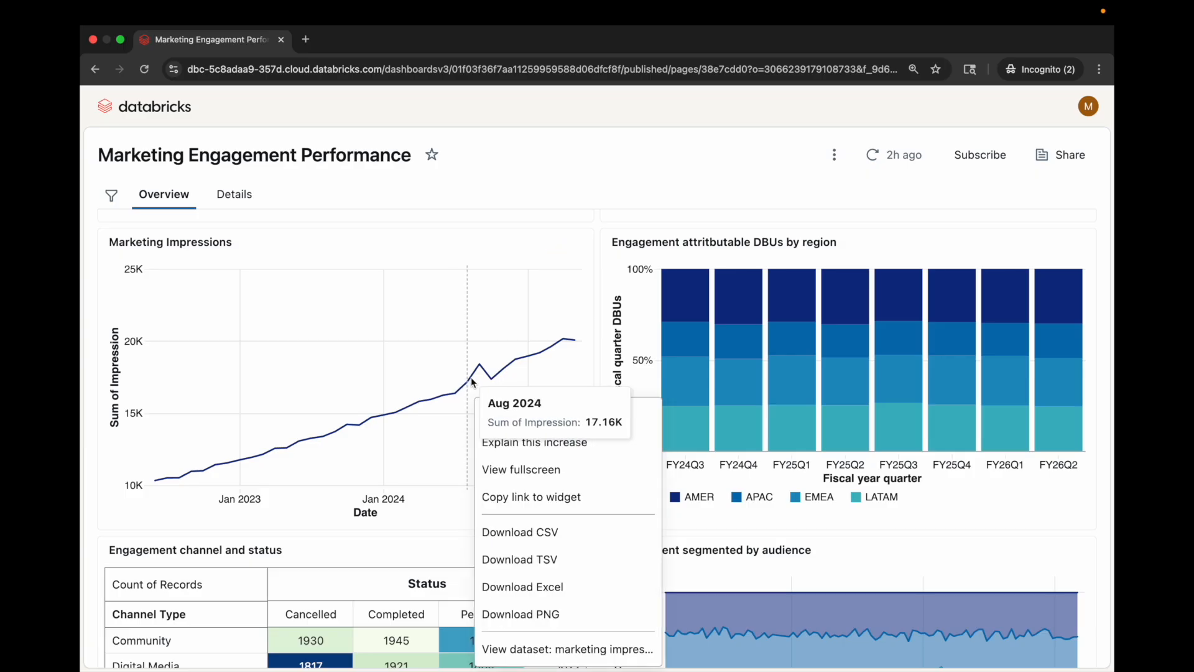
click(504, 440)
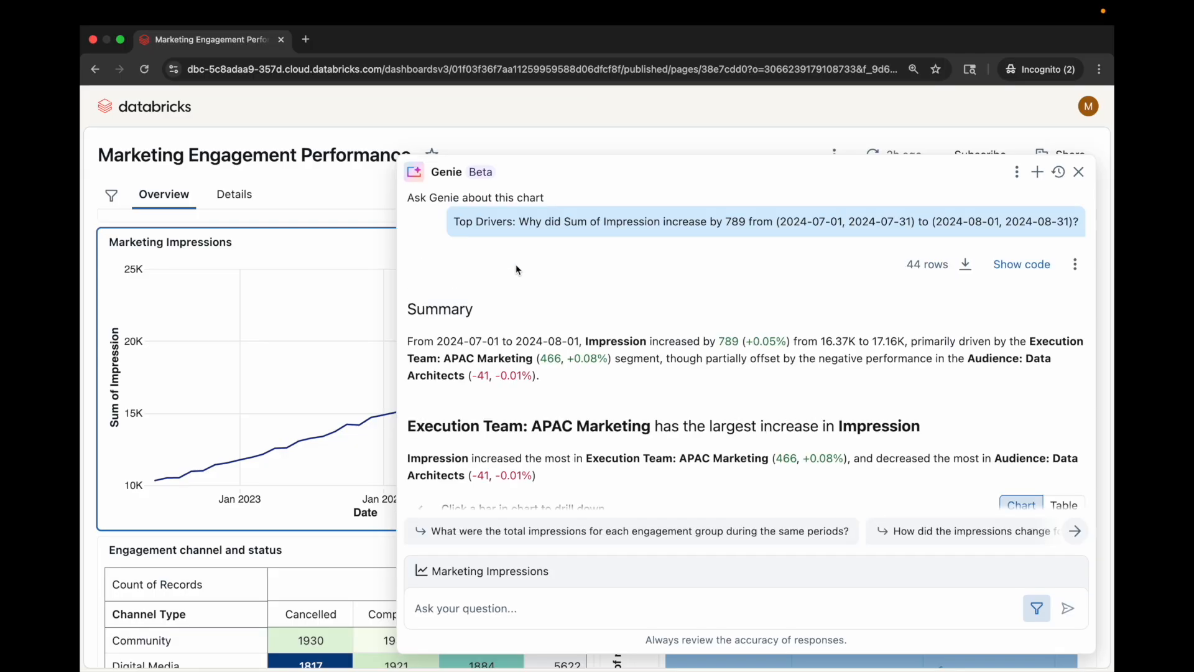
Read Genie's summary of the impression increase, highlighting the overall change and the segments driving it
scroll(606, 304, down, 3)
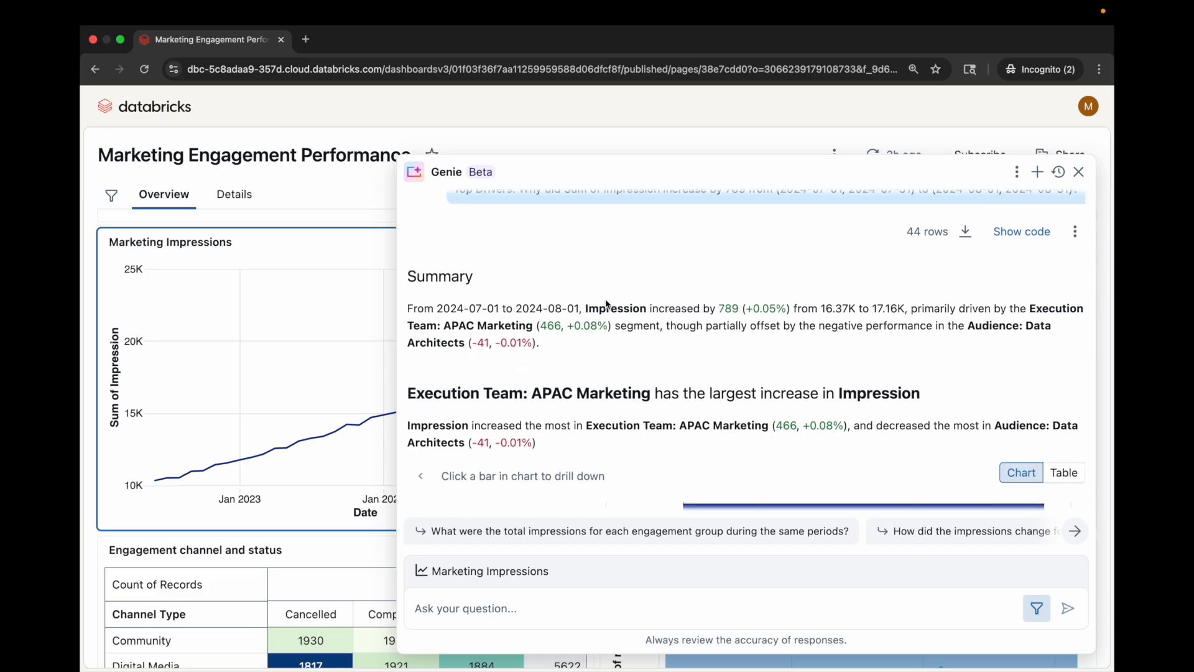
scroll(607, 304, up, 2)
drag(576, 268, 883, 275)
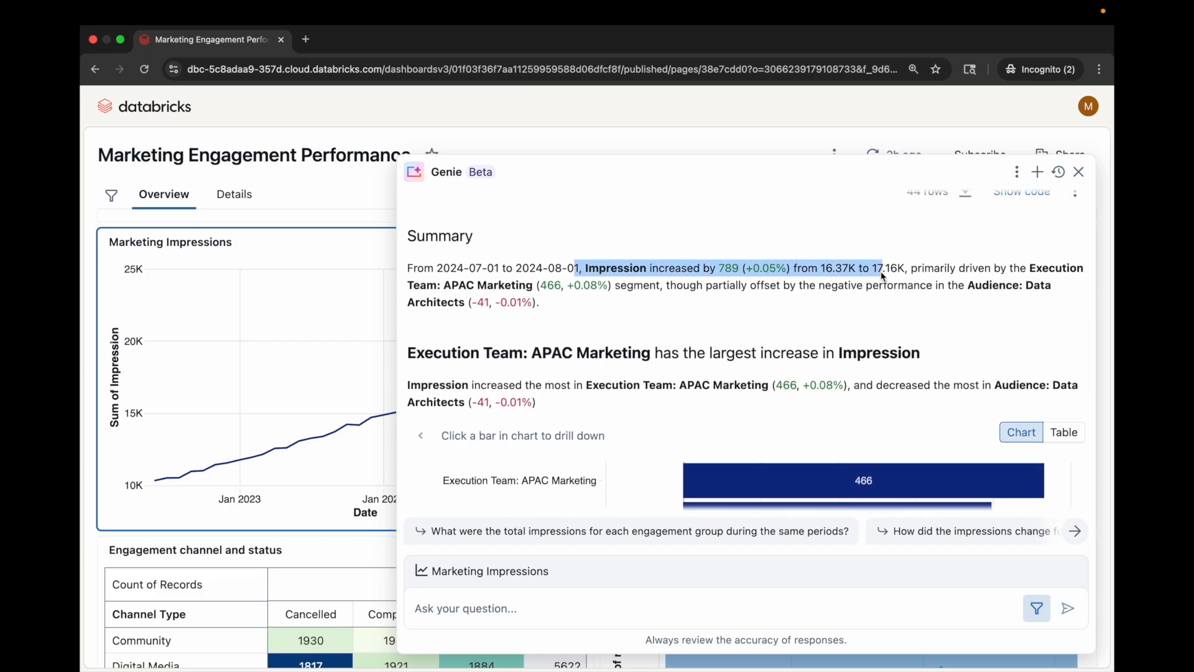
click(972, 271)
drag(1026, 268, 1025, 286)
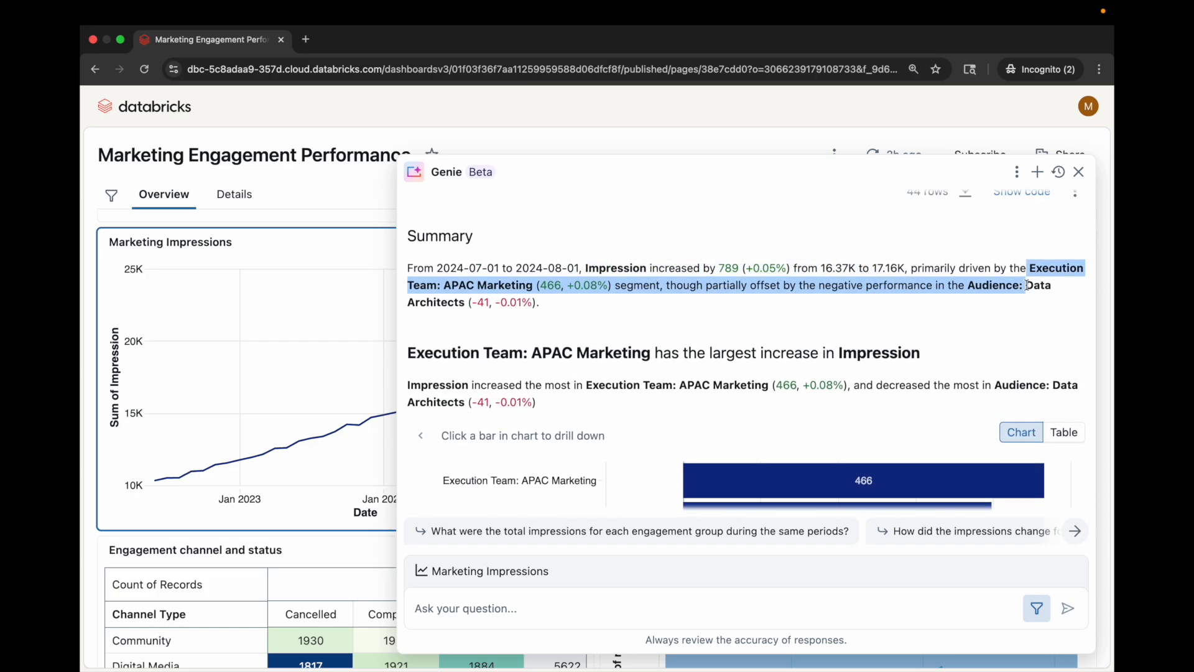
Review Genie's impression summary and the top segment changes, down to the comparison across execution teams
click(841, 286)
scroll(802, 298, down, 1)
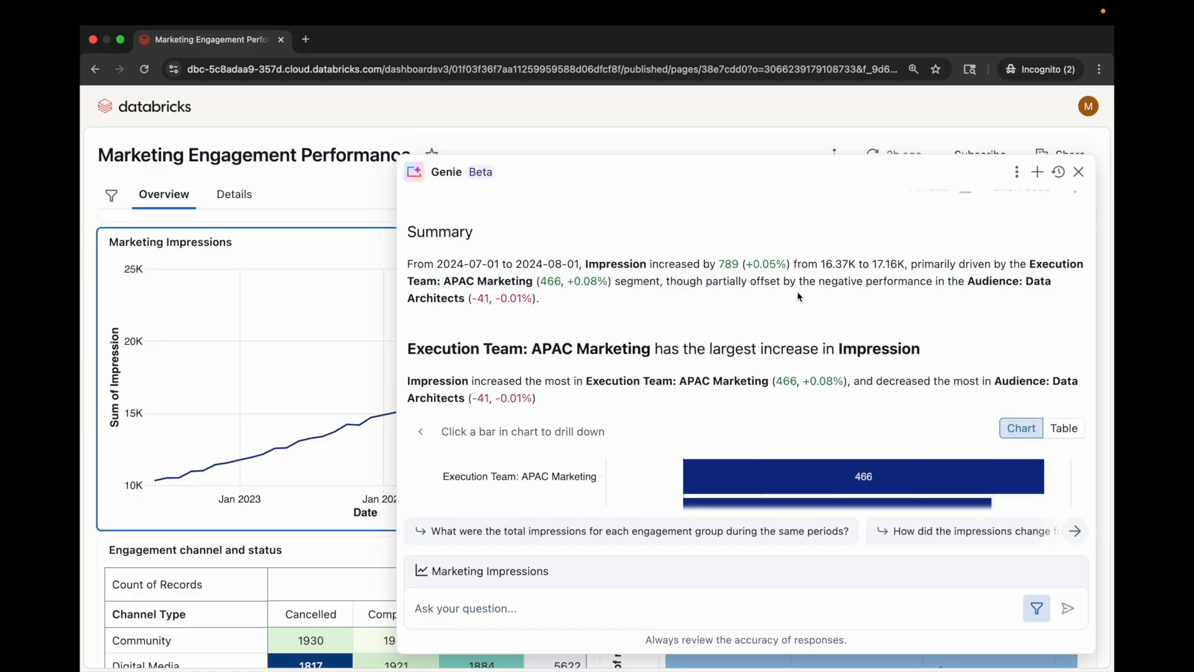
drag(1025, 280, 1026, 293)
click(1026, 293)
scroll(1026, 293, down, 5)
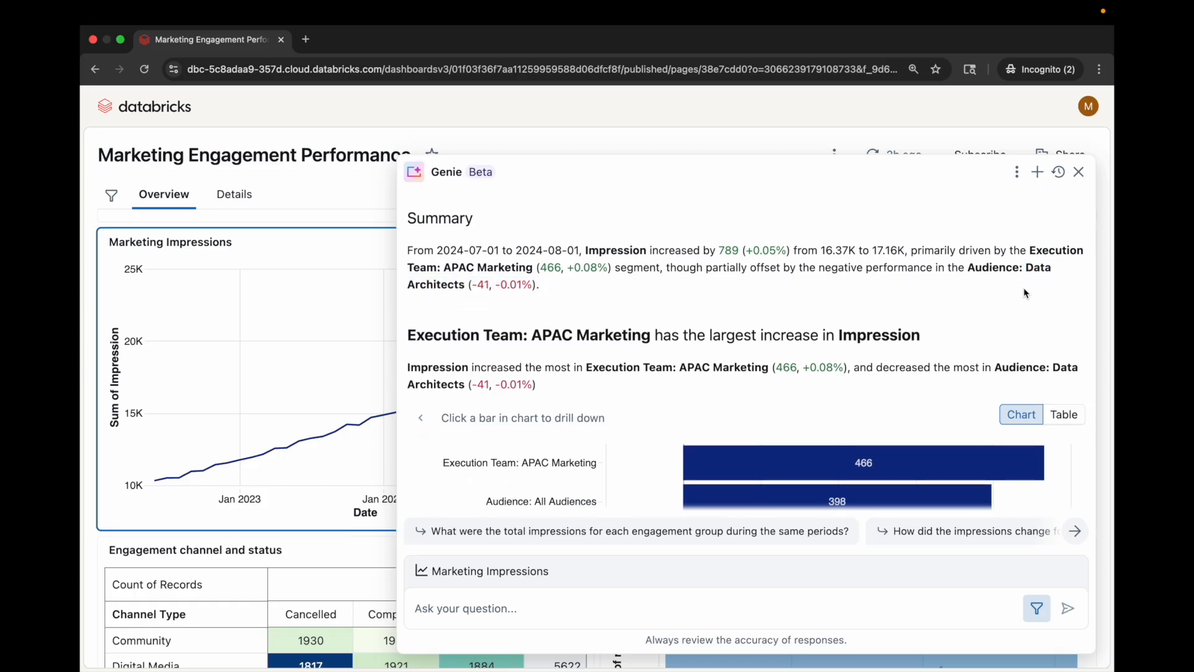
scroll(1027, 293, down, 5)
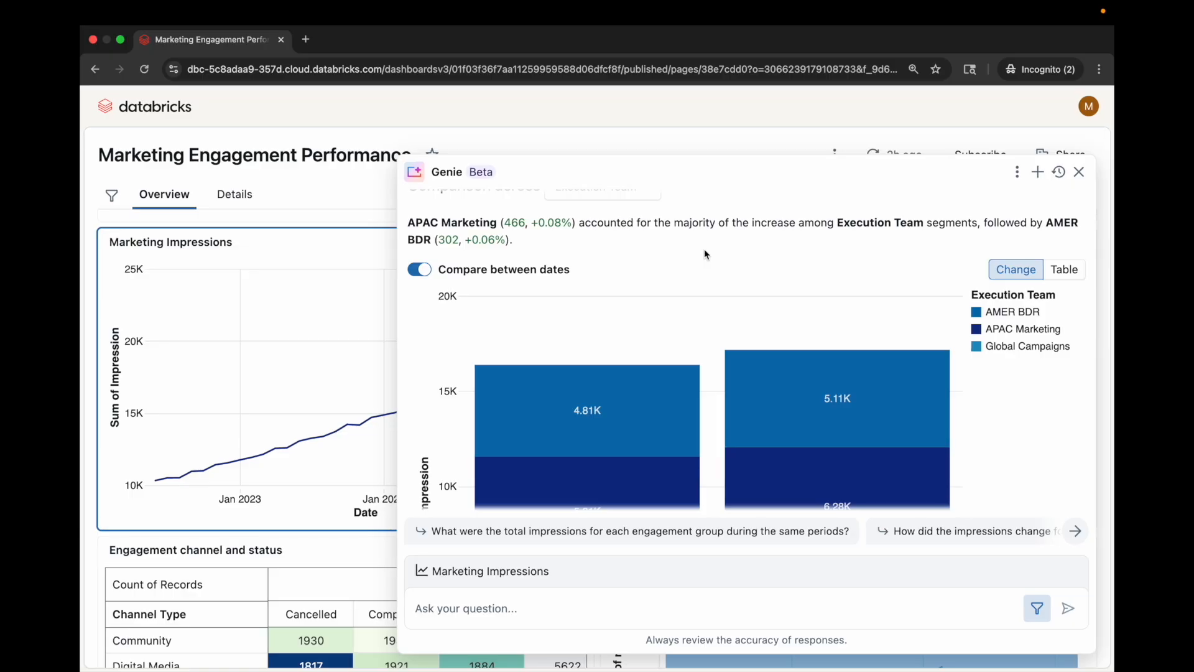
Switch Genie's impression comparison to Audience and after that to Engagement Group
scroll(704, 249, up, 1)
click(622, 239)
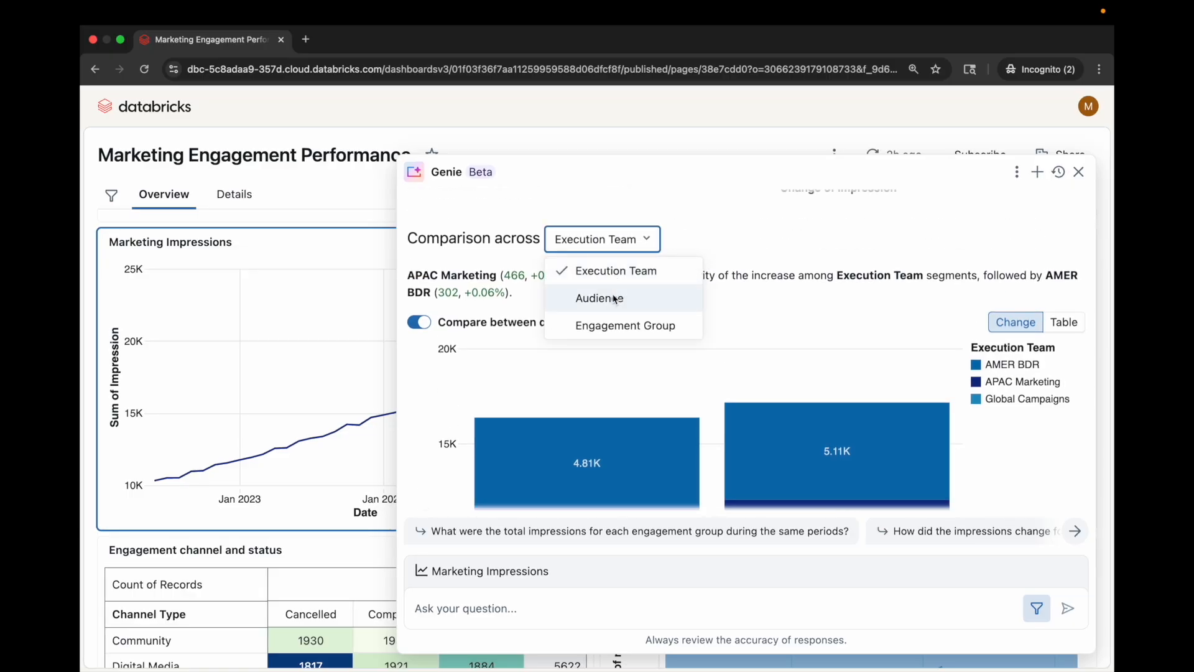
click(616, 297)
click(621, 247)
click(608, 324)
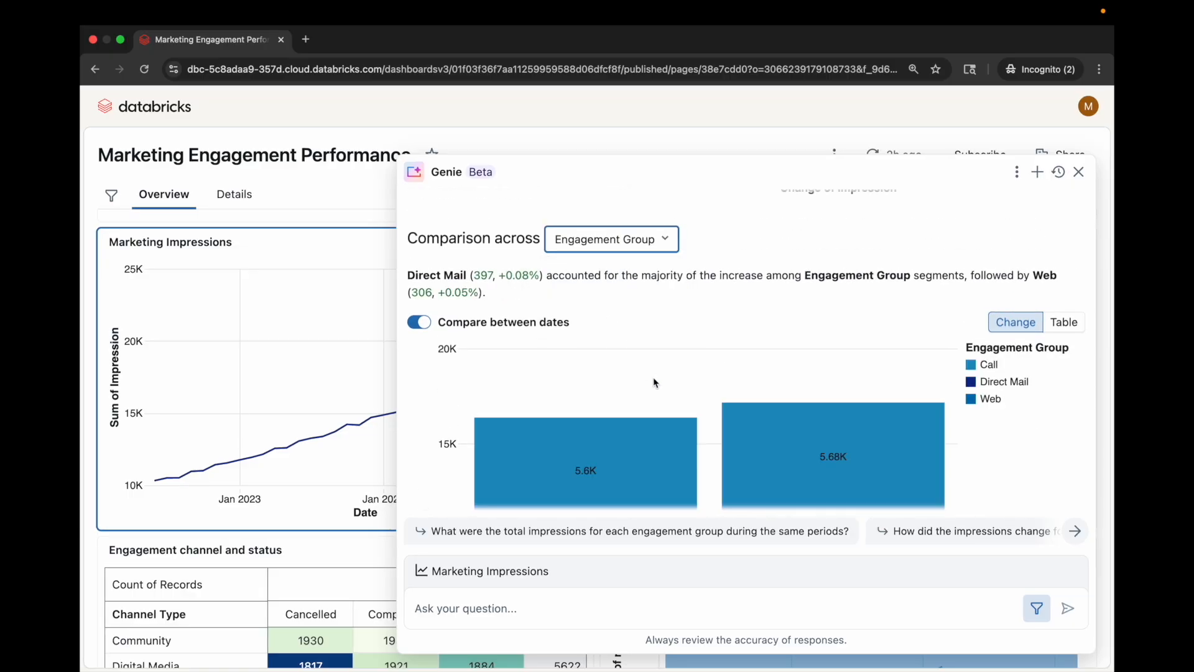
Inspect the July and August 2024 impressions per engagement group and return to the start of Genie's answer
scroll(653, 377, down, 3)
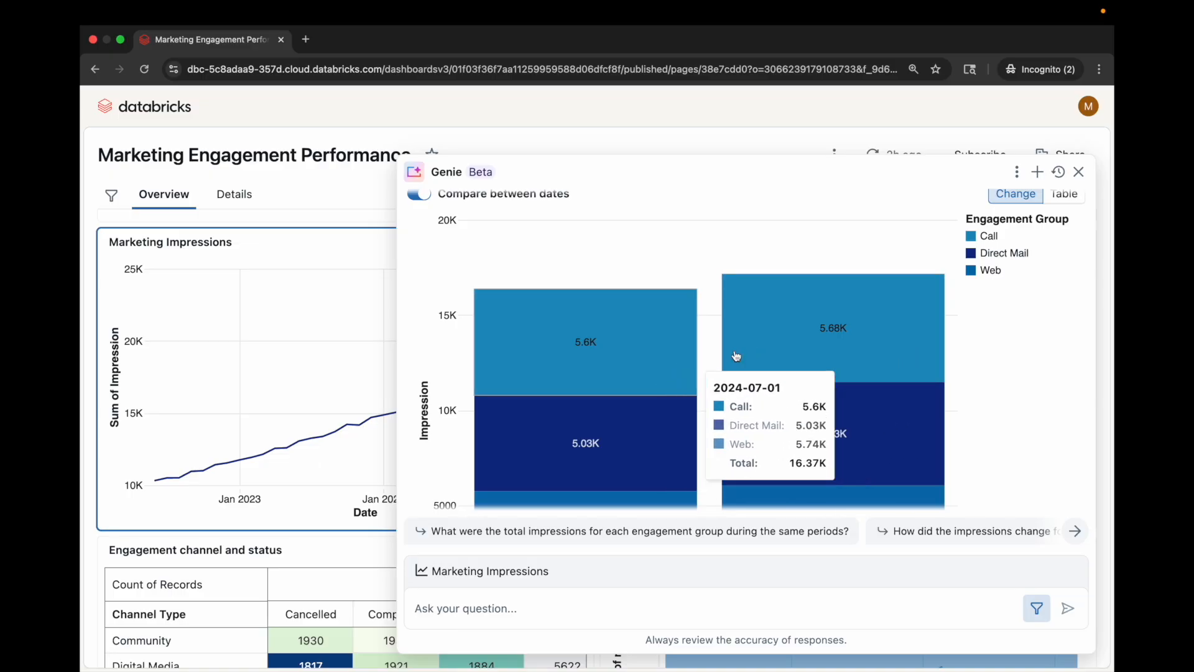
scroll(707, 368, down, 2)
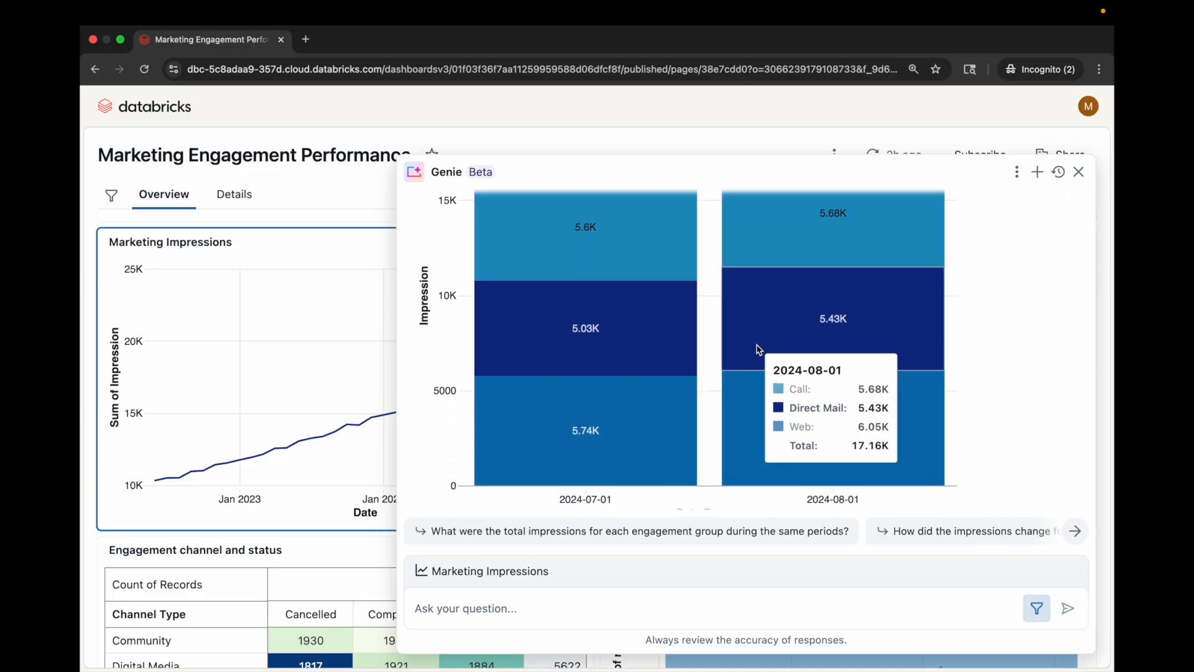
scroll(746, 429, up, 2)
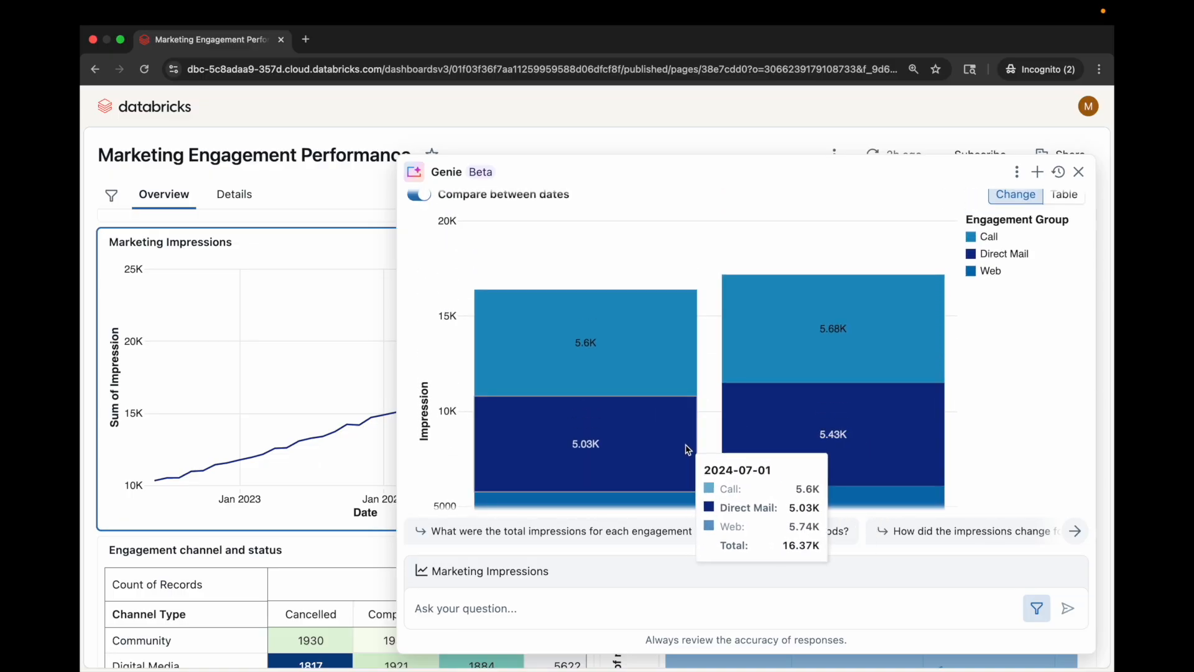
scroll(809, 479, up, 5)
scroll(836, 472, up, 5)
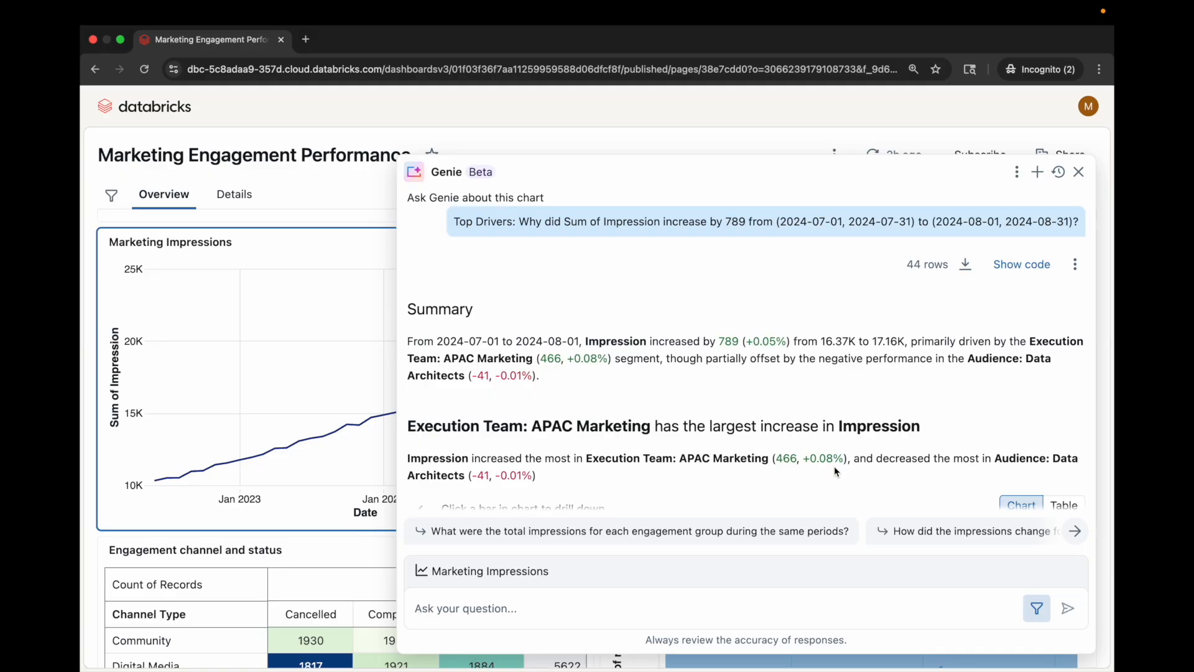
Start a new Genie chat and open the full Marketing Engagement Genie space, enlarging its page
click(1037, 172)
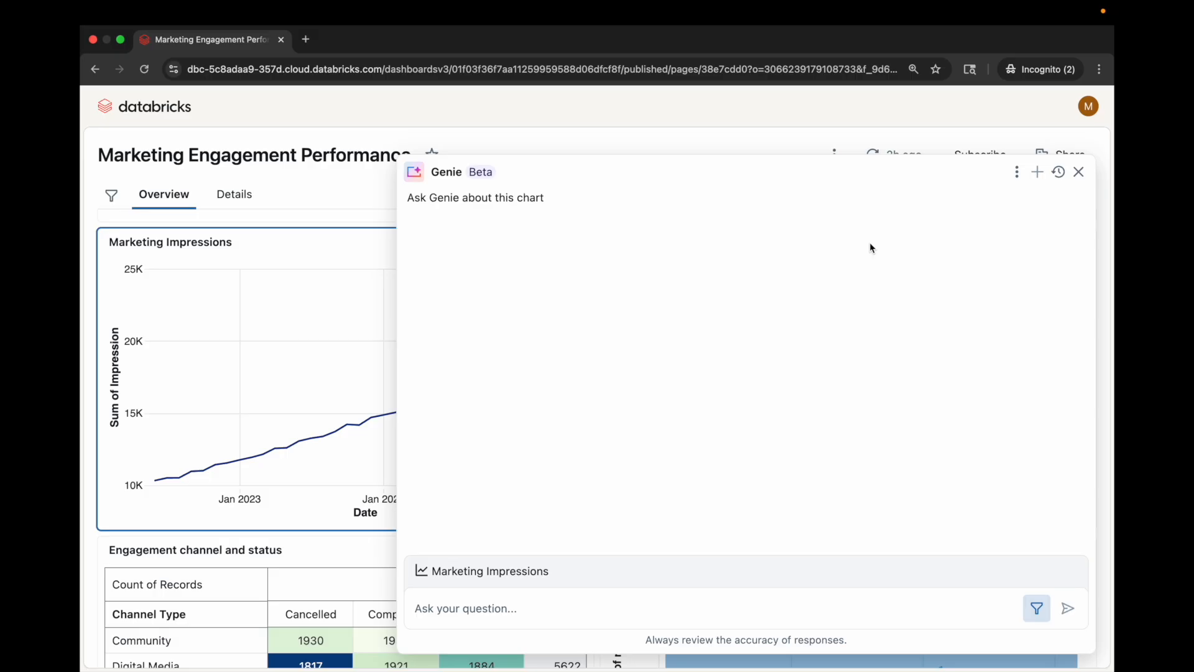
click(1017, 172)
click(930, 110)
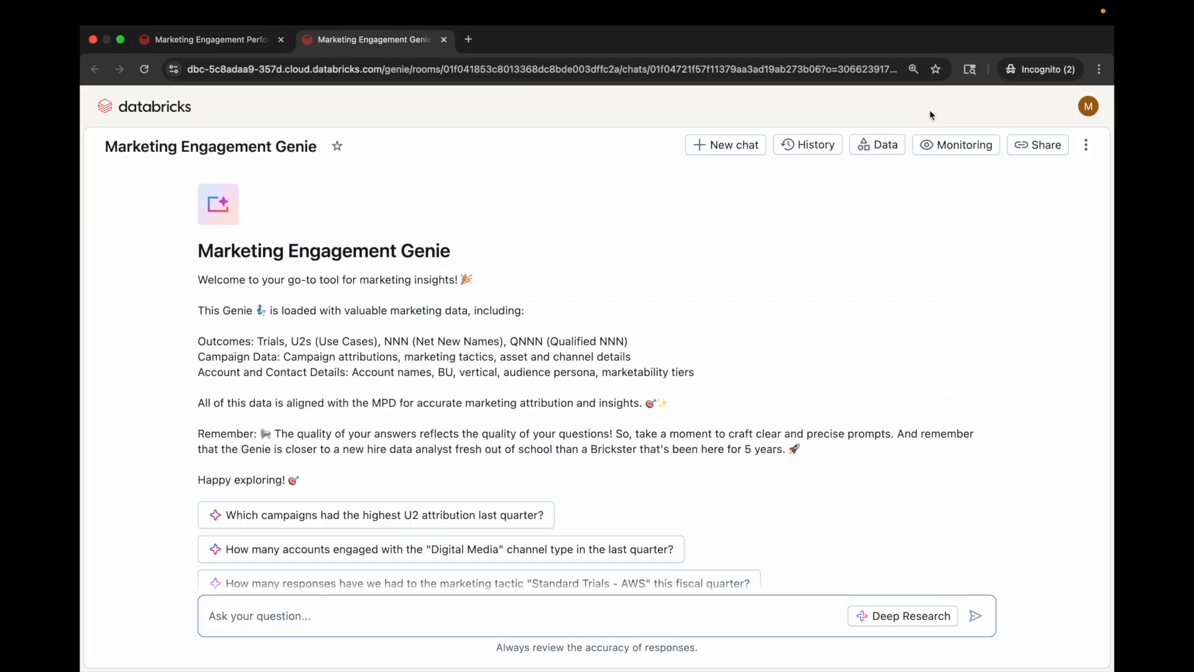
key(super+equal)
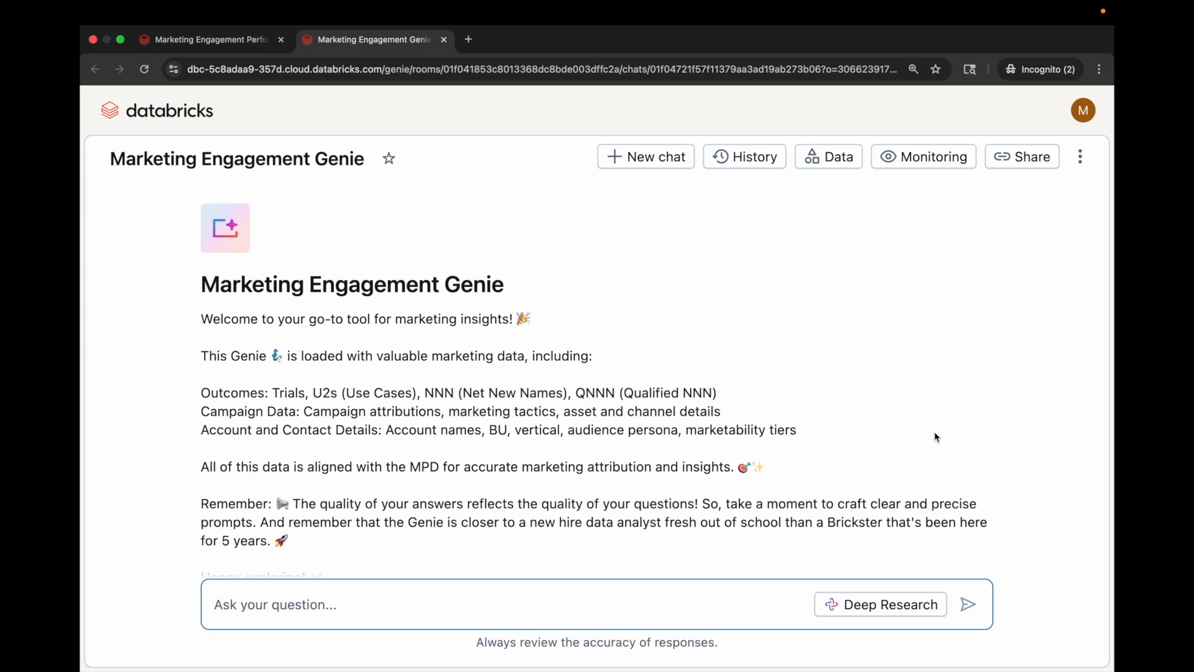
Read the Genie space's description of its marketing data, highlighting the Outcomes line
click(252, 395)
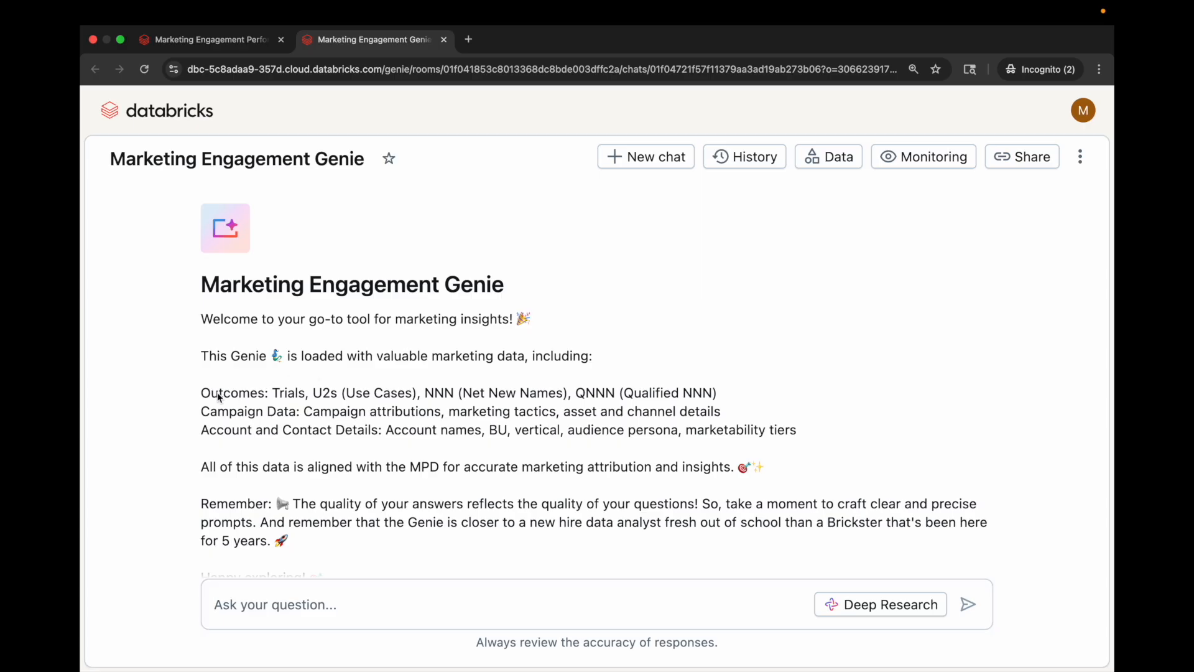
triple_click(209, 397)
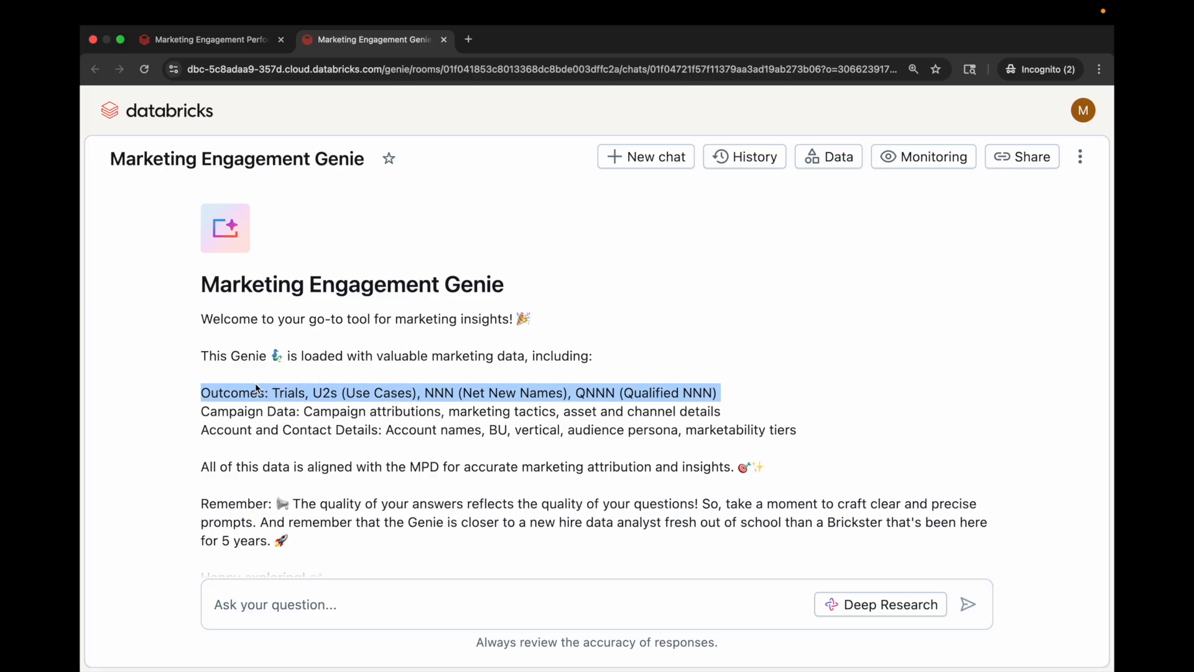
click(252, 422)
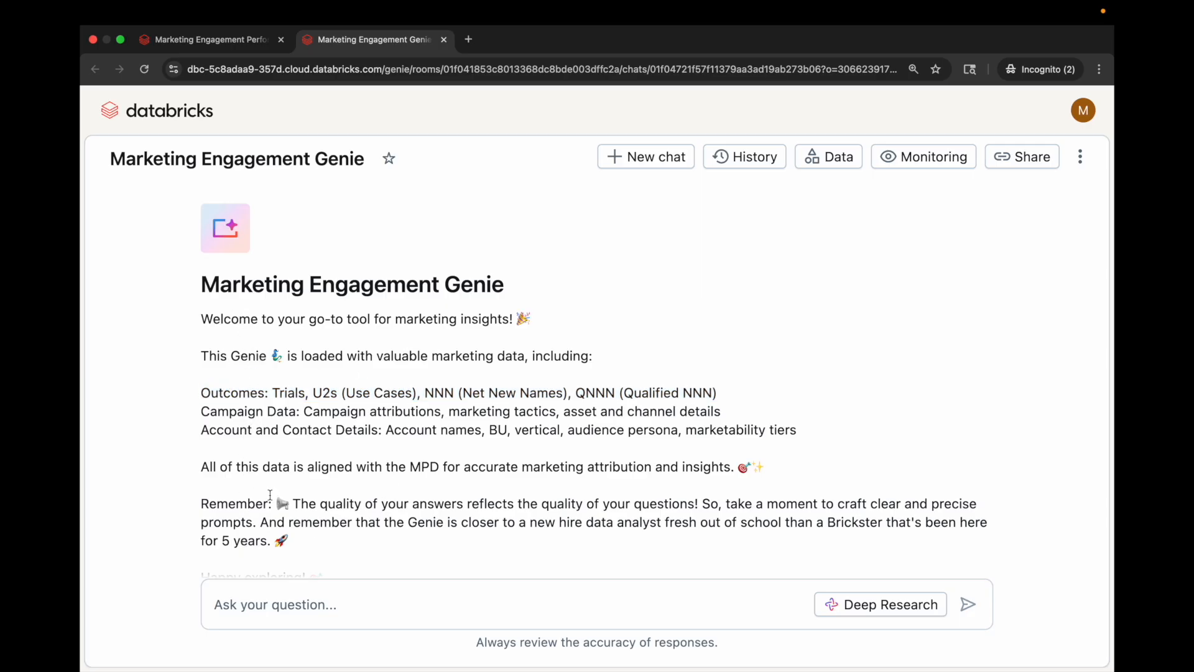
Ask Genie "what were my most and least effective engagements in america?"
click(316, 605)
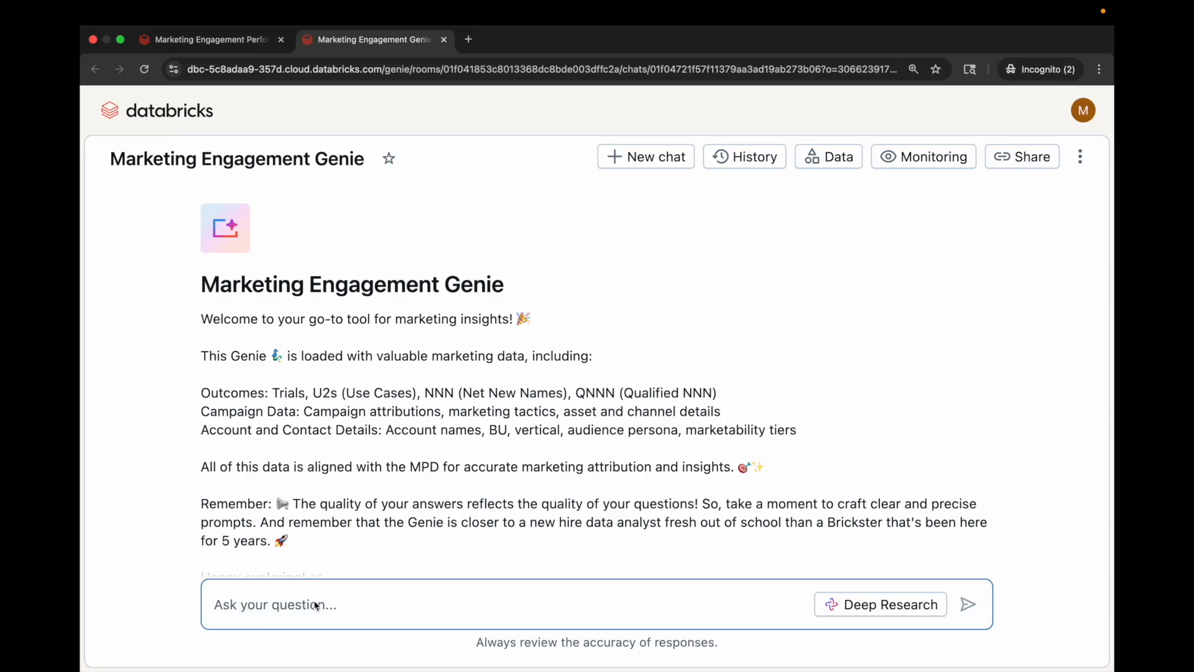
text(what wre my)
key(BackSpace)
key(BackSpace)
key(BackSpace)
key(BackSpace)
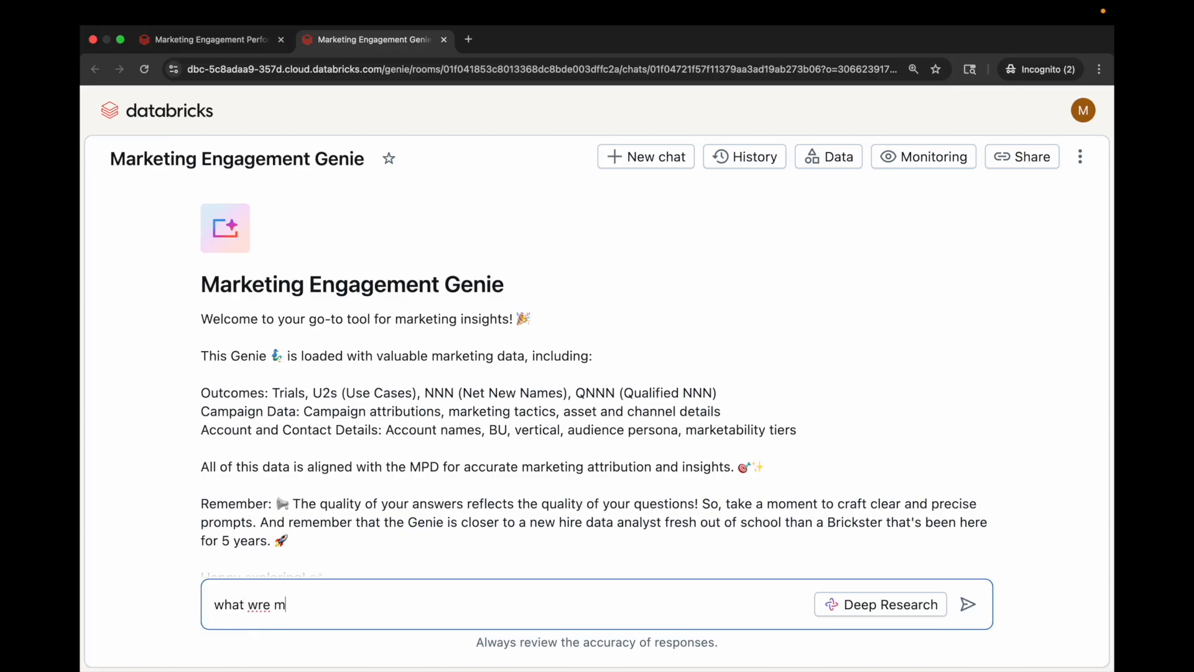
key(BackSpace)
text(ere my most and least effectie)
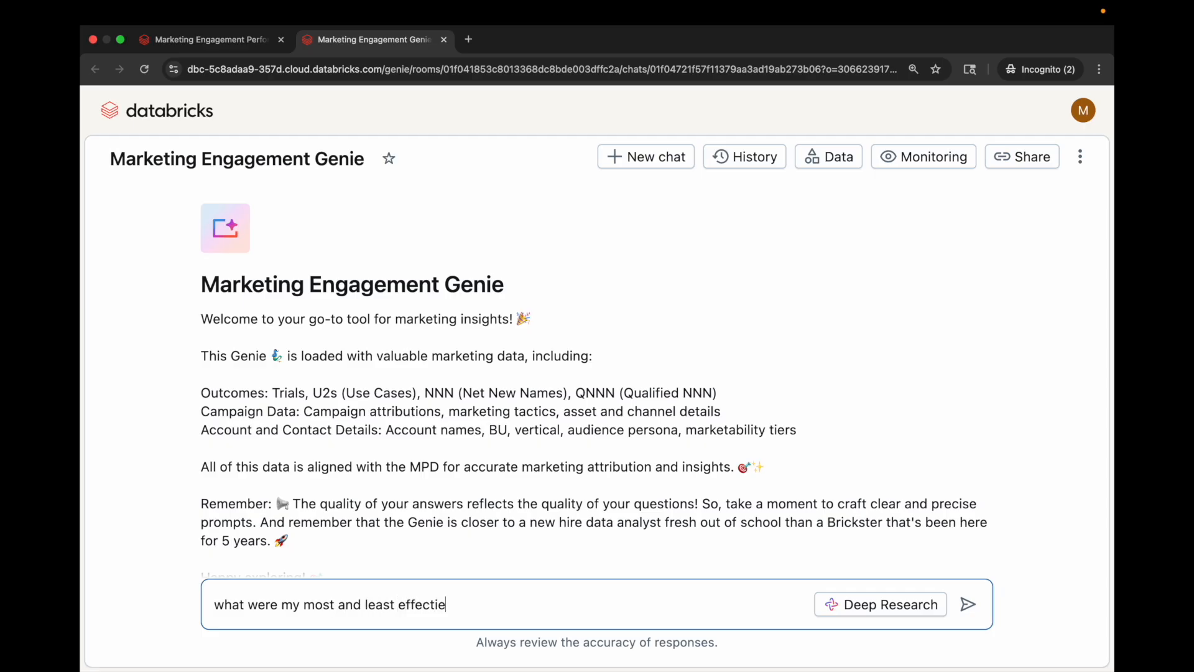
key(BackSpace)
text(ve engagements )
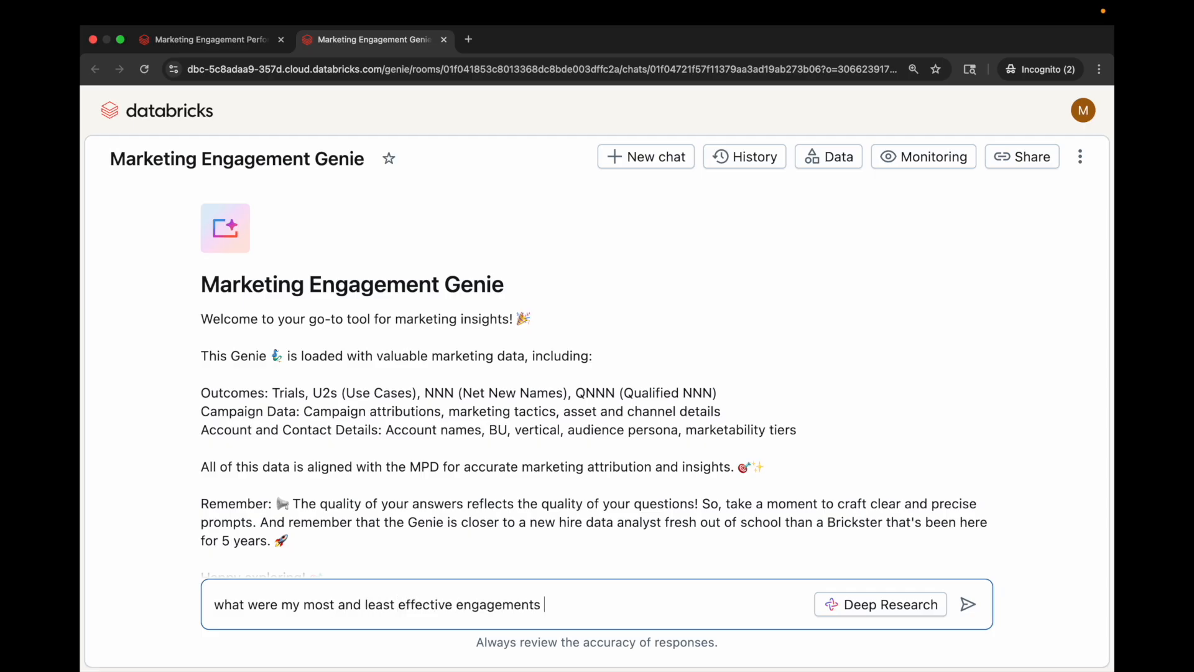
text(in america?)
key(Return)
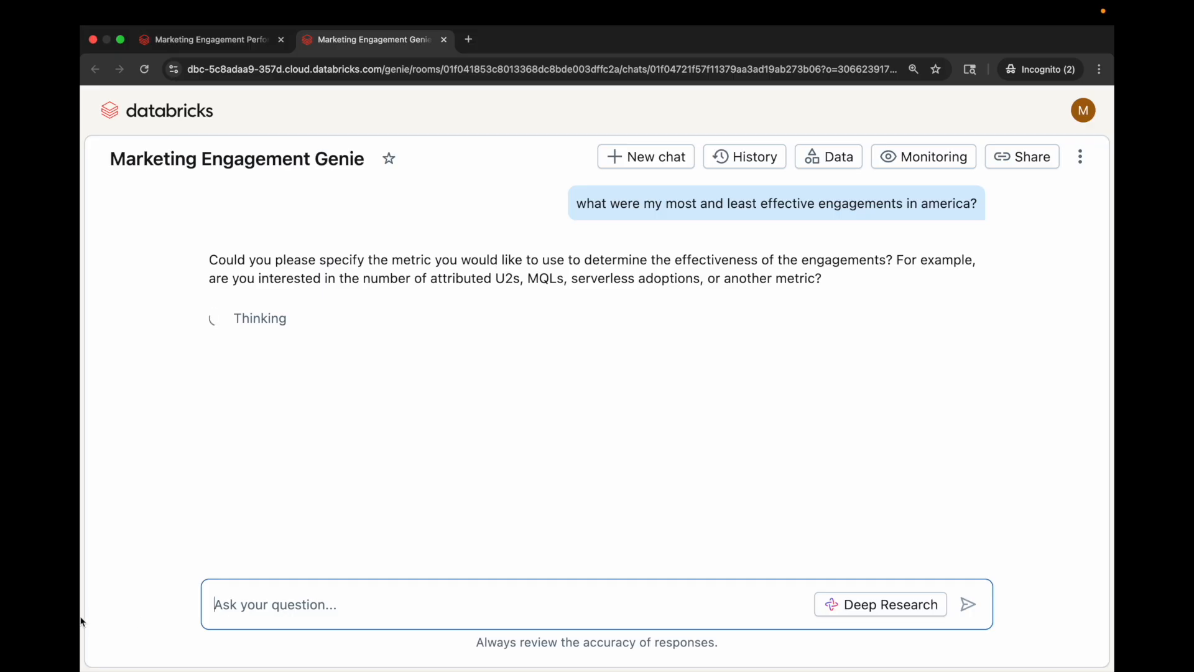
Read Genie's clarifying question about the effectiveness metric, highlighting its example metrics
drag(210, 260, 519, 284)
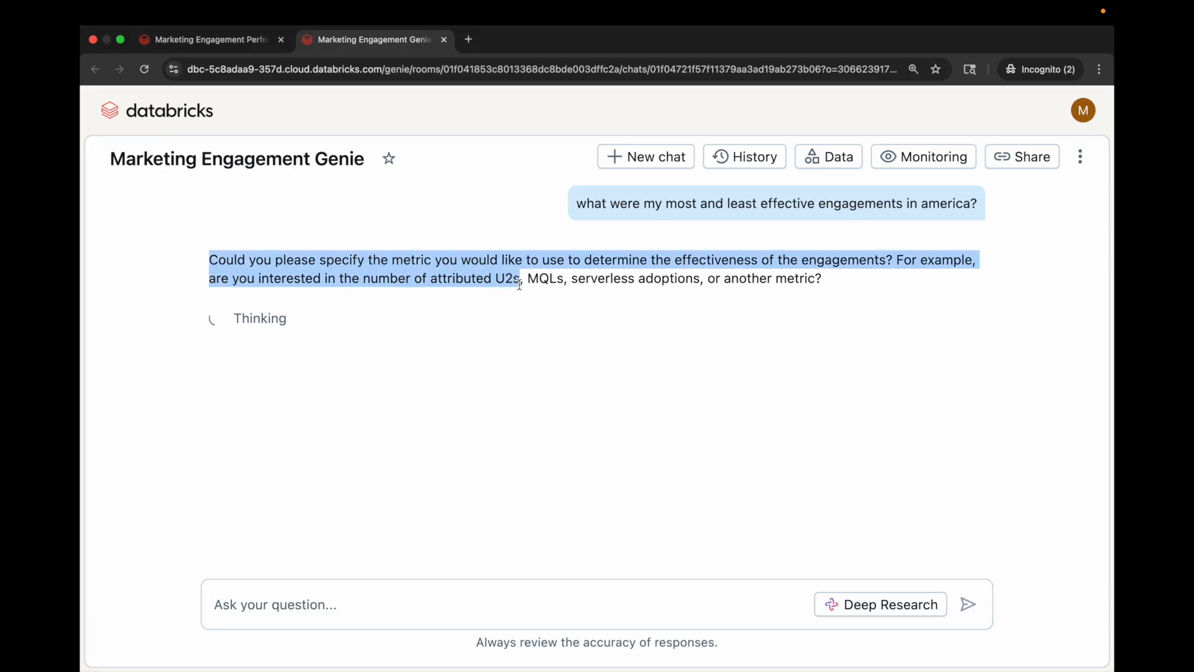
click(498, 289)
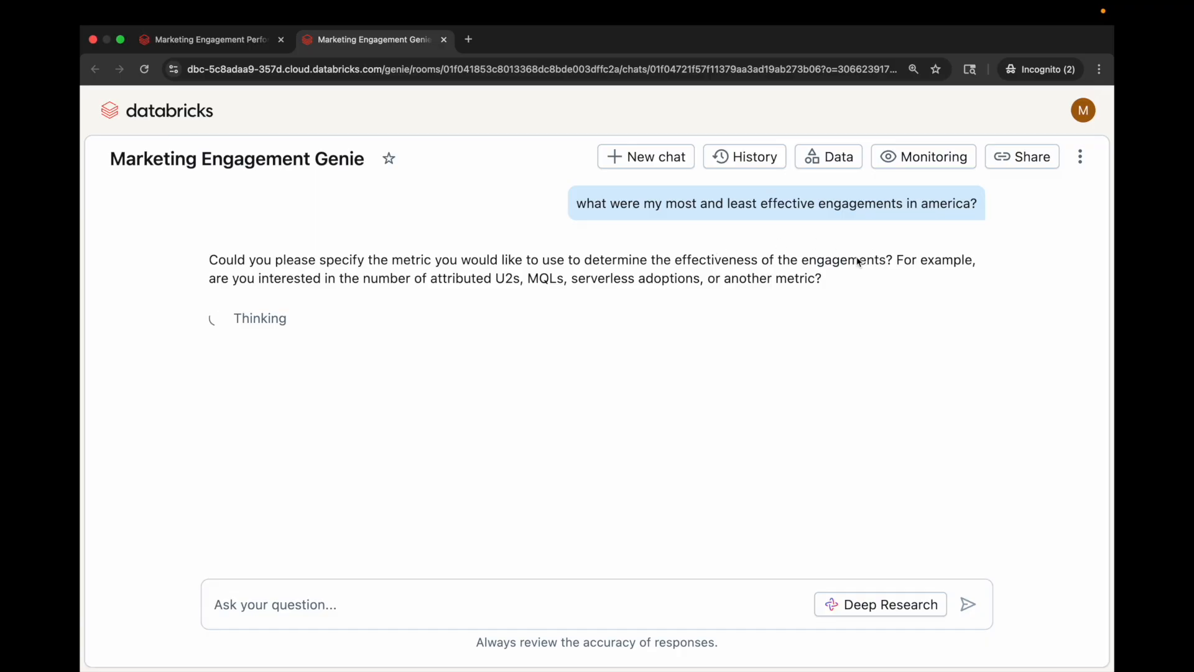
drag(898, 261, 904, 287)
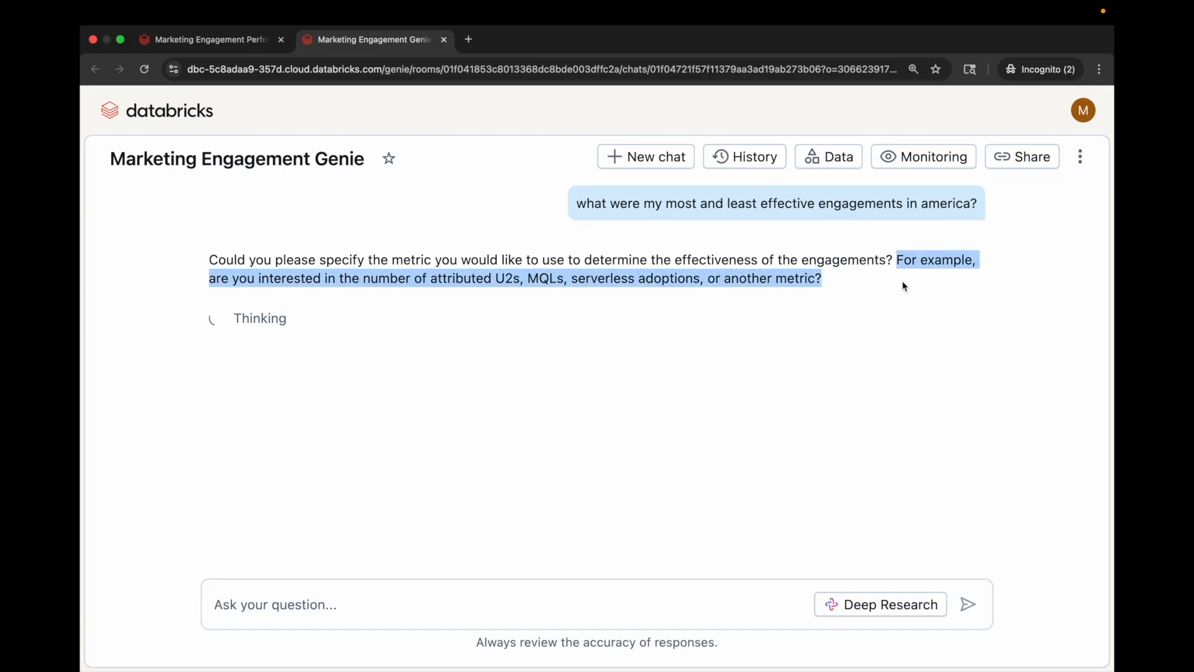
Answer Genie's clarifying question with "show me both in terms of u2s and mqls"
click(600, 613)
text(show me both in terms of u)
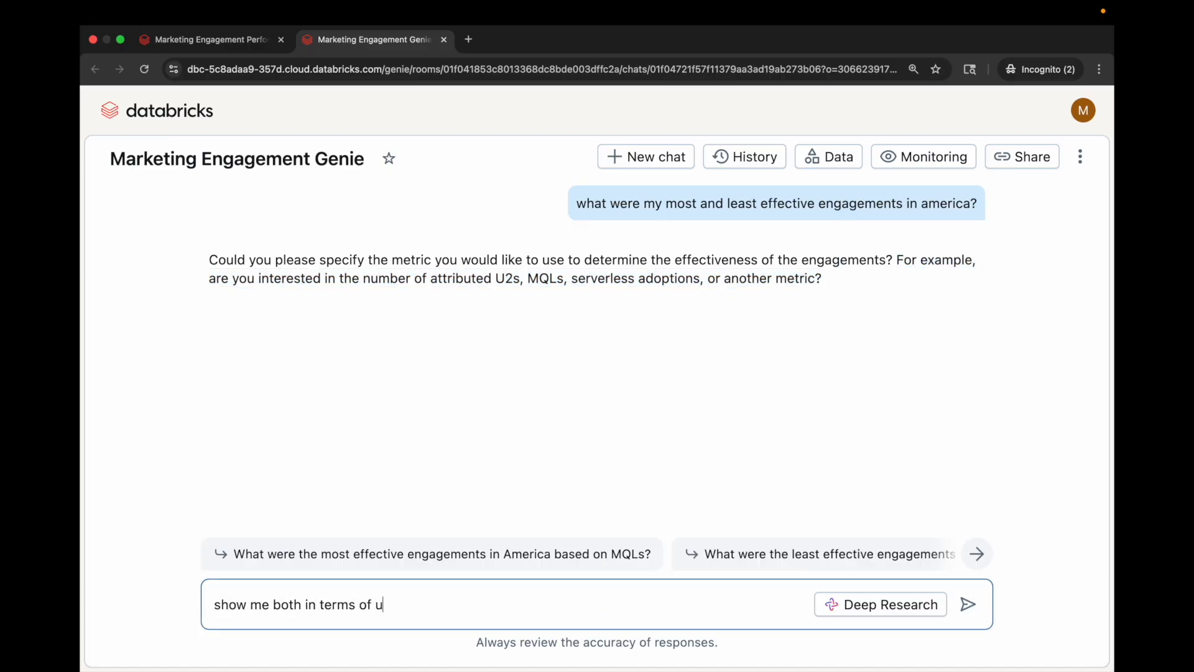
text(2s an d)
key(BackSpace)
key(BackSpace)
text(d mqls)
key(Return)
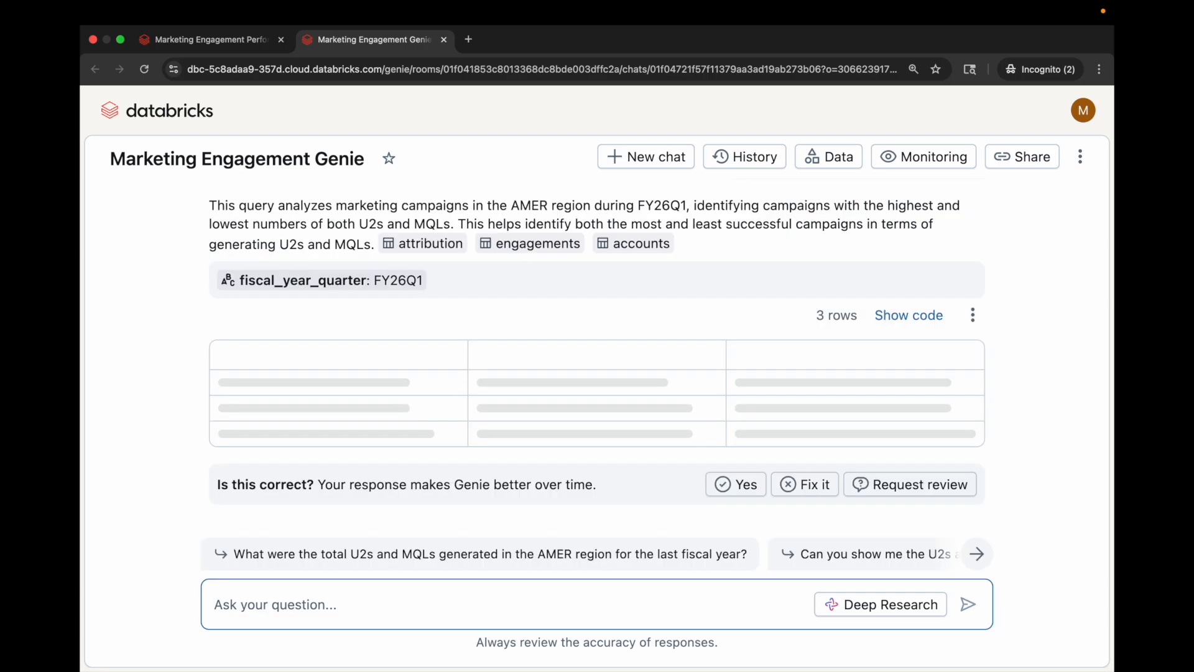
Examine Genie's U2 and MQL results per engagement tactic in the table and the bar chart
scroll(881, 354, up, 3)
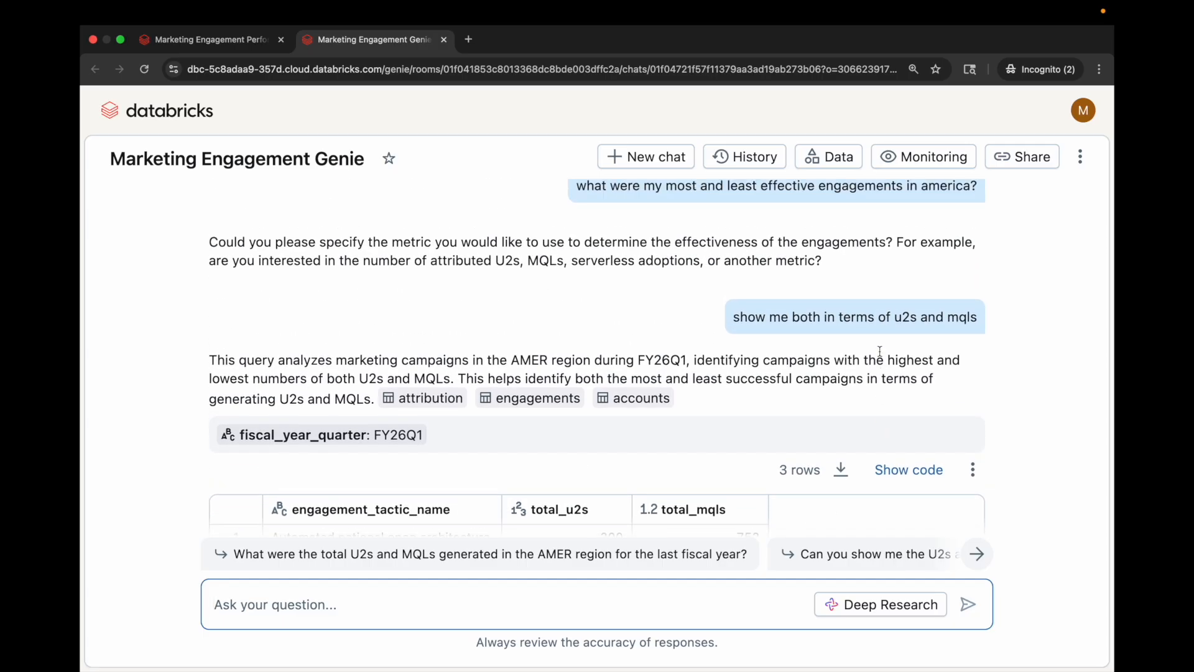
scroll(615, 368, down, 2)
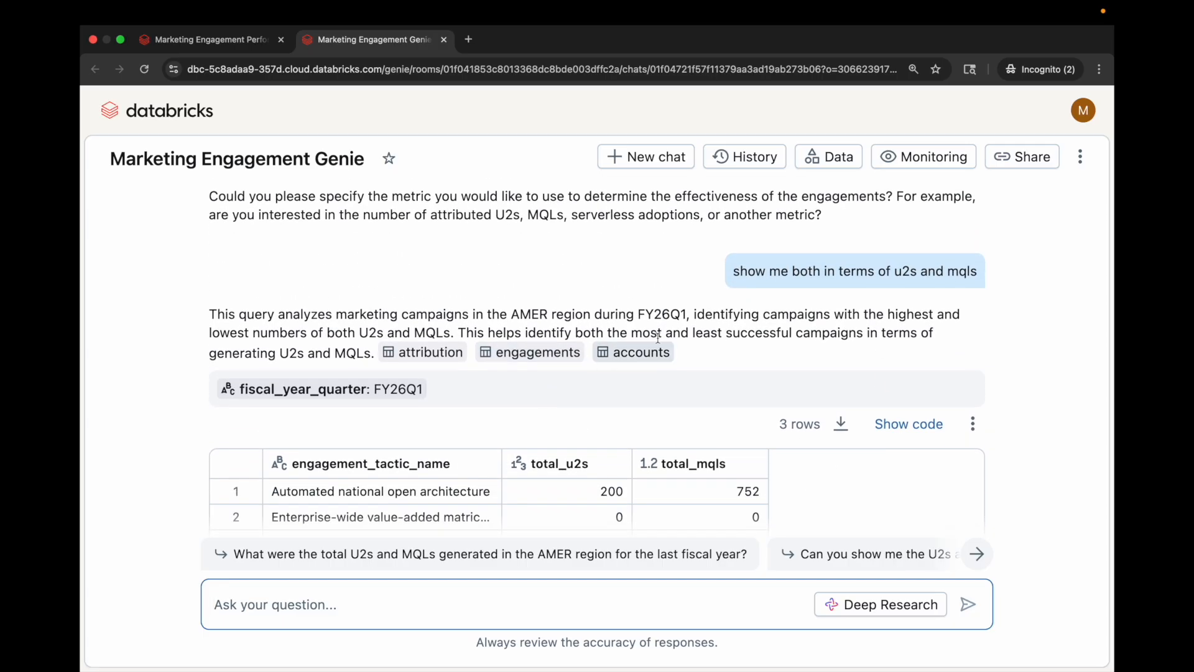
scroll(671, 318, down, 2)
scroll(672, 318, down, 2)
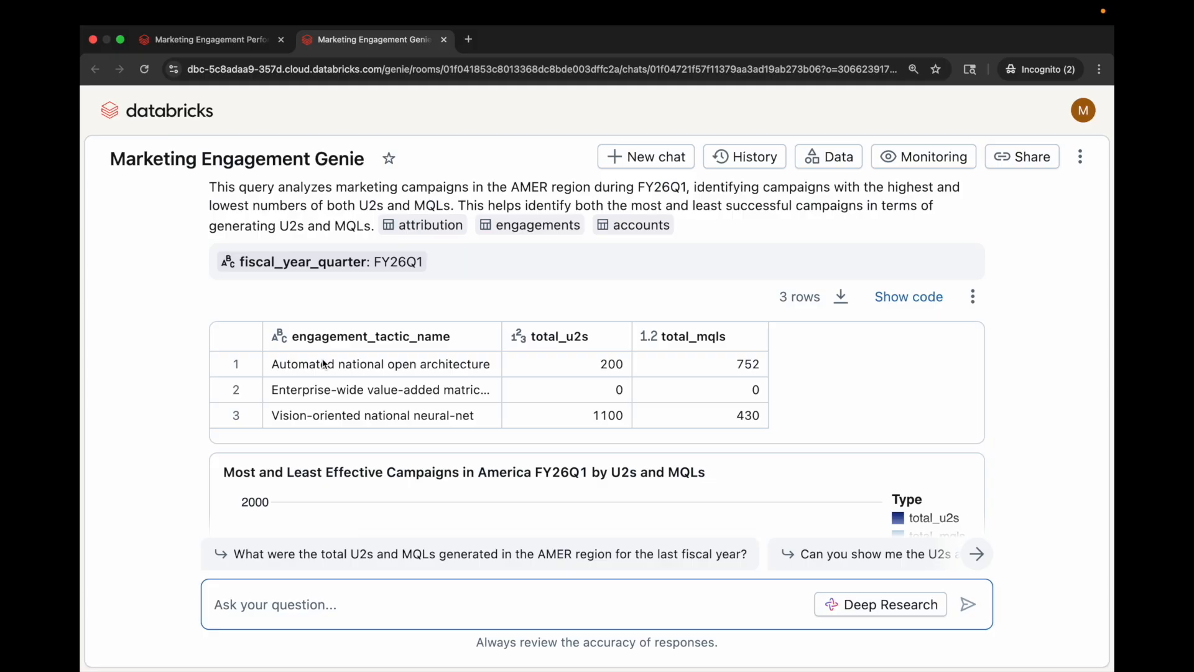
click(715, 372)
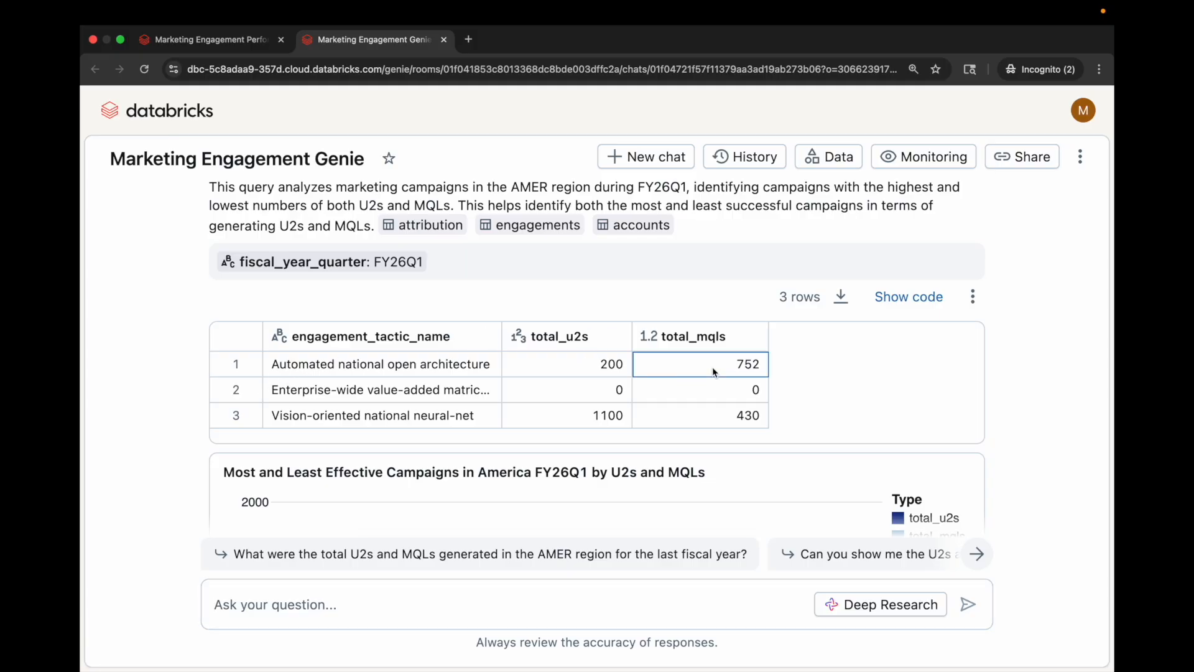
click(586, 418)
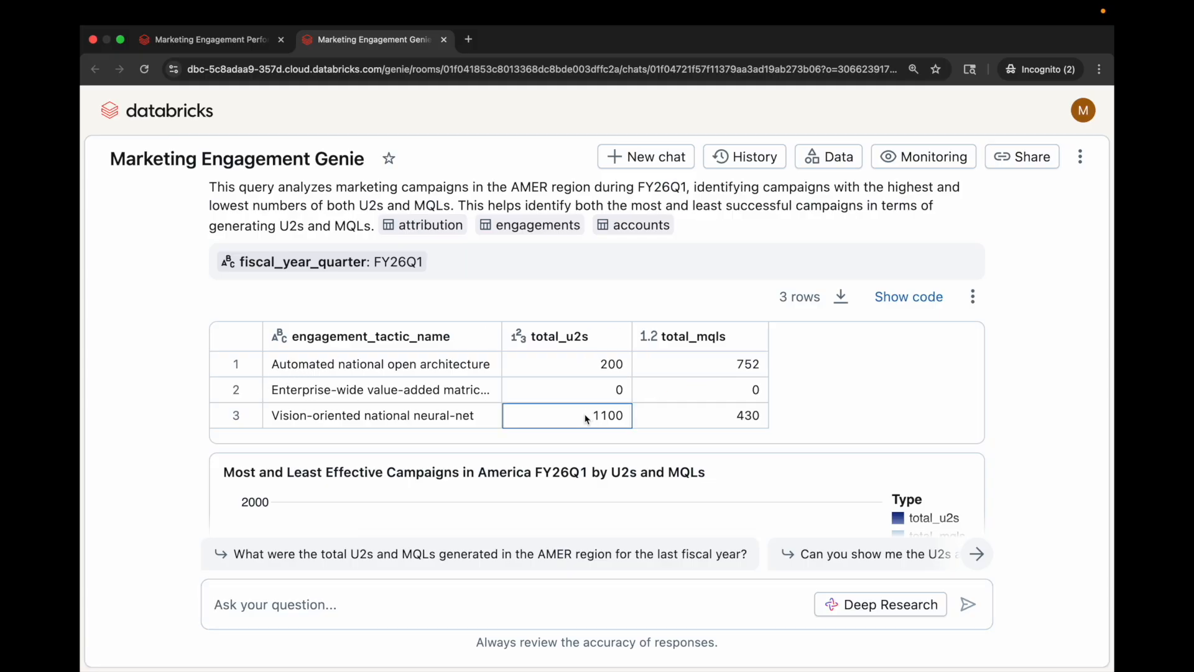
click(237, 397)
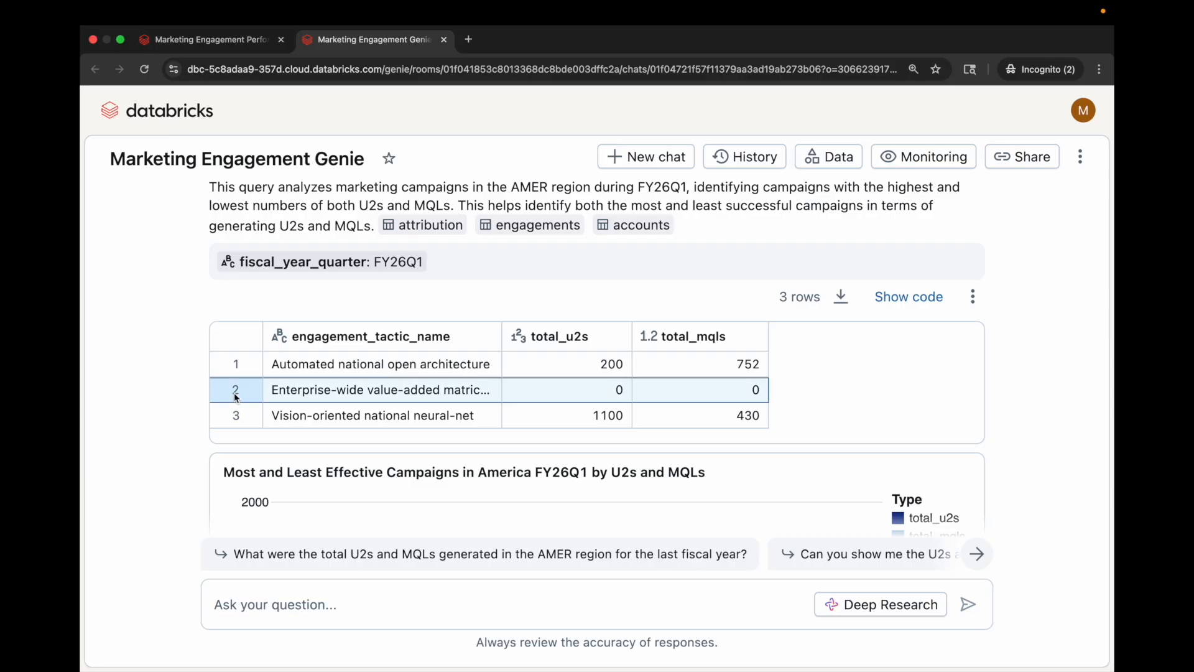
scroll(1065, 379, down, 4)
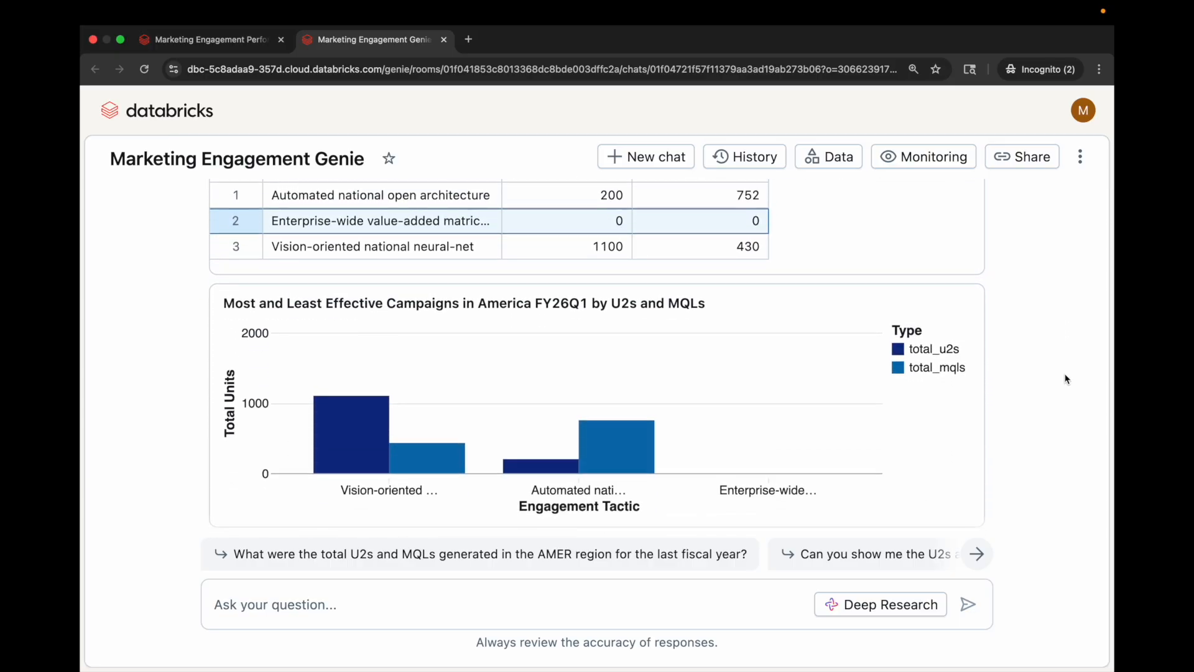
scroll(1066, 379, down, 2)
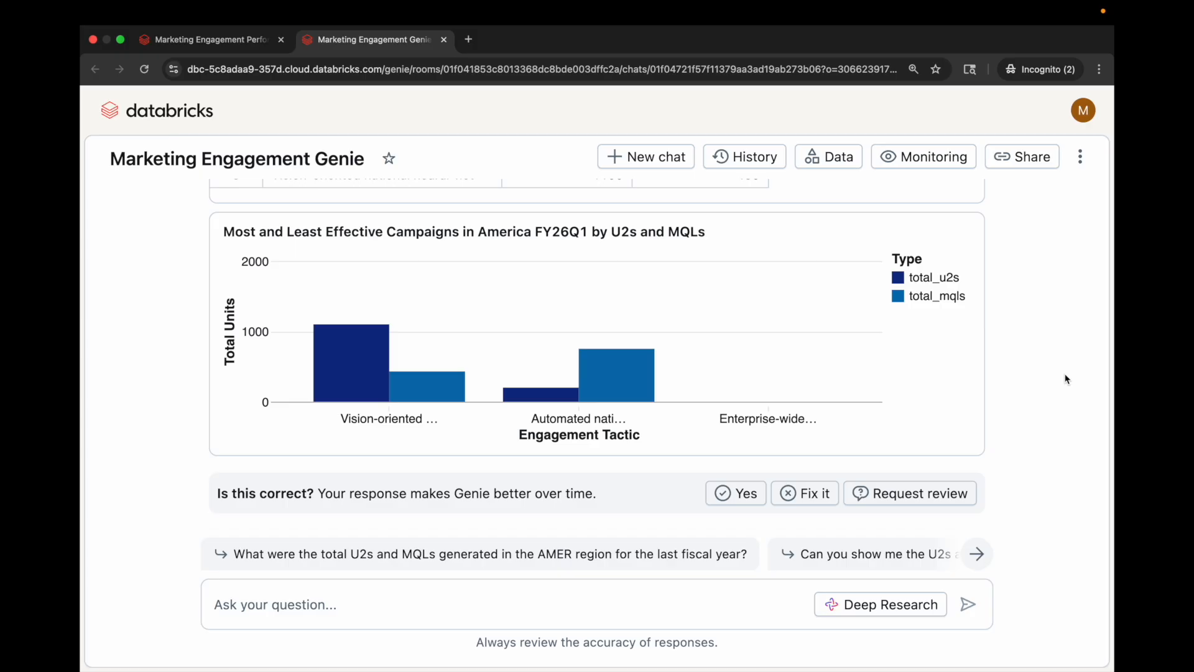
Ask Genie "how could we optimize our funnel?" and read its reply
click(340, 606)
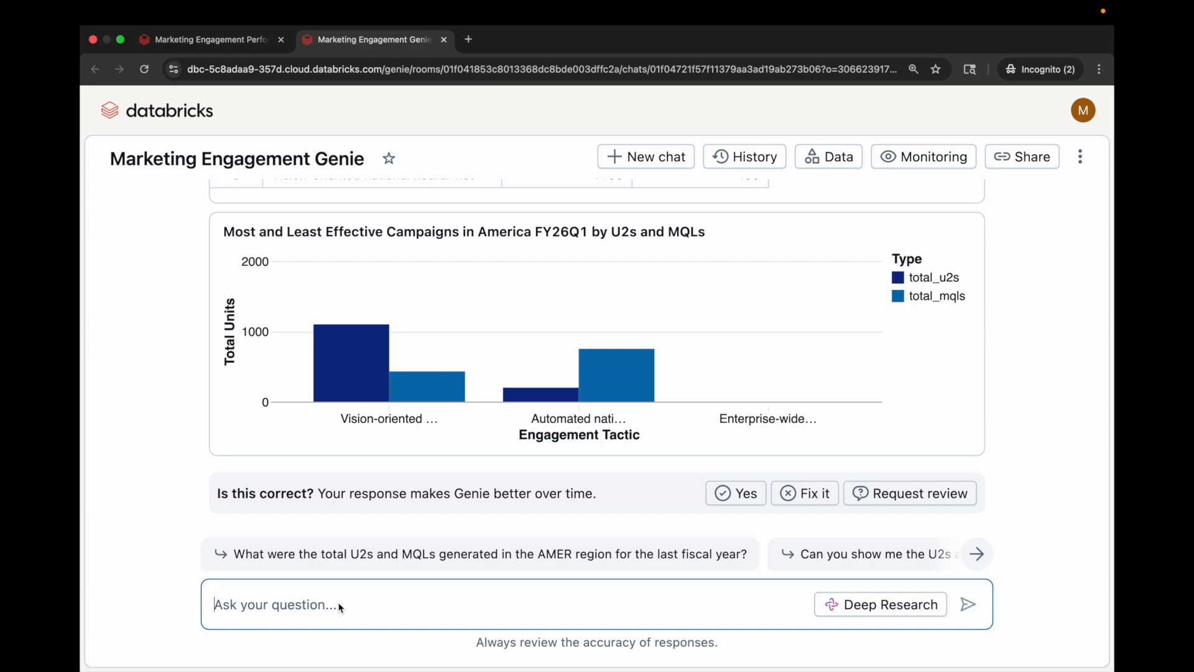
text(how could we)
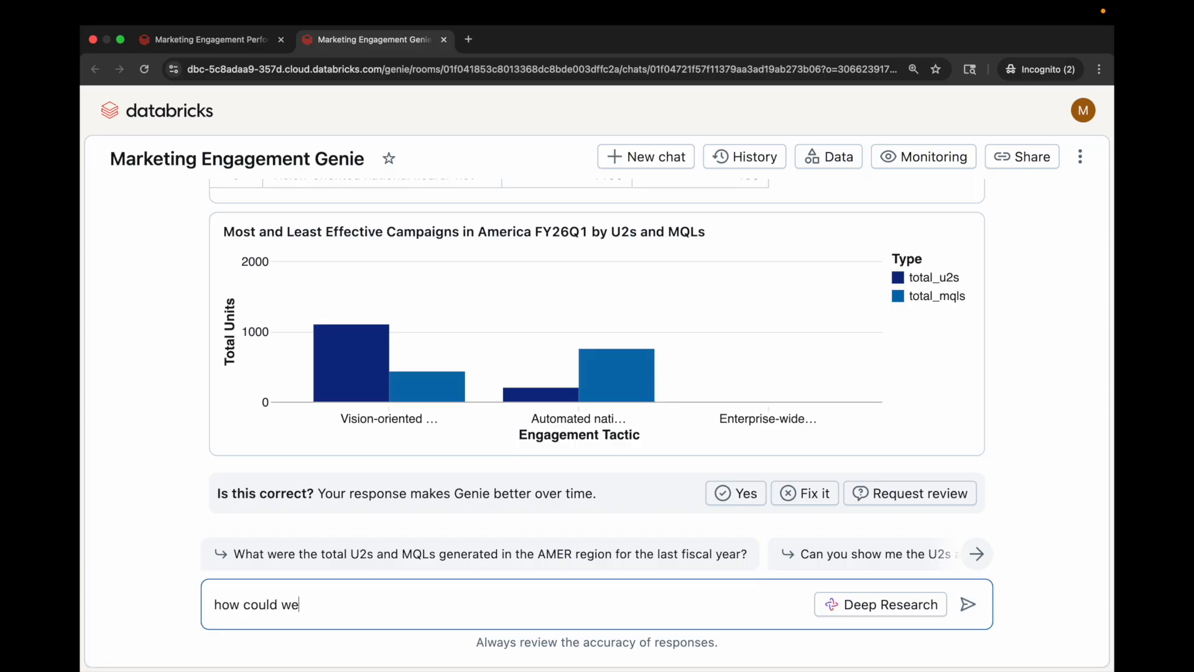
text( optimize our funnel?)
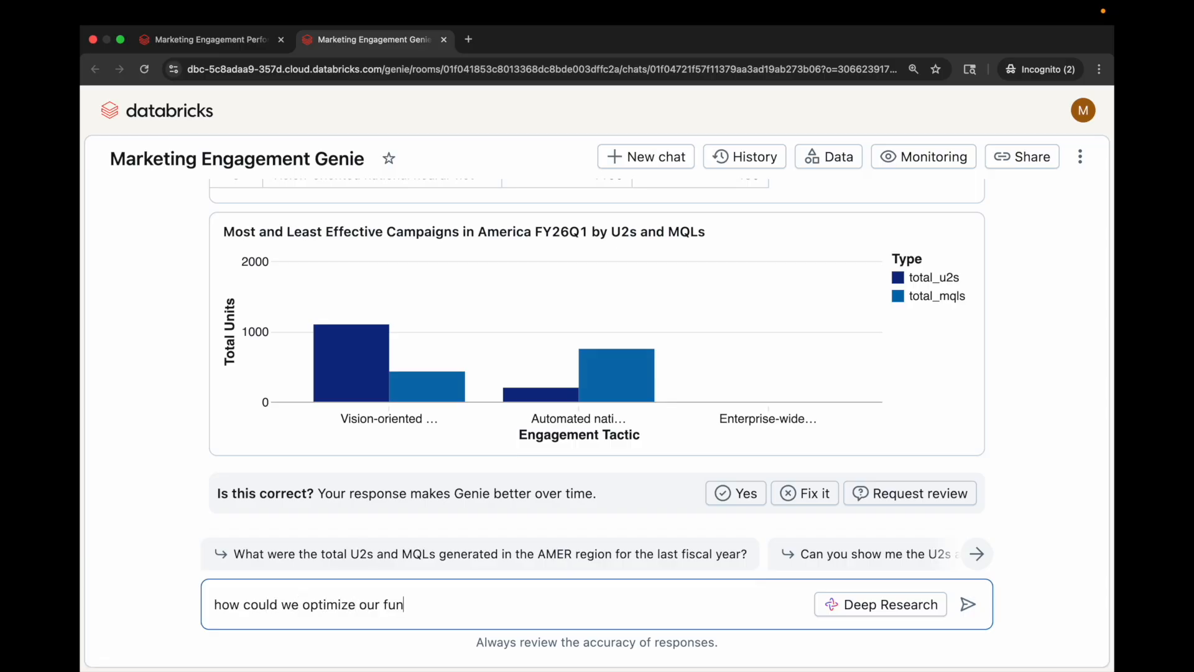
key(Return)
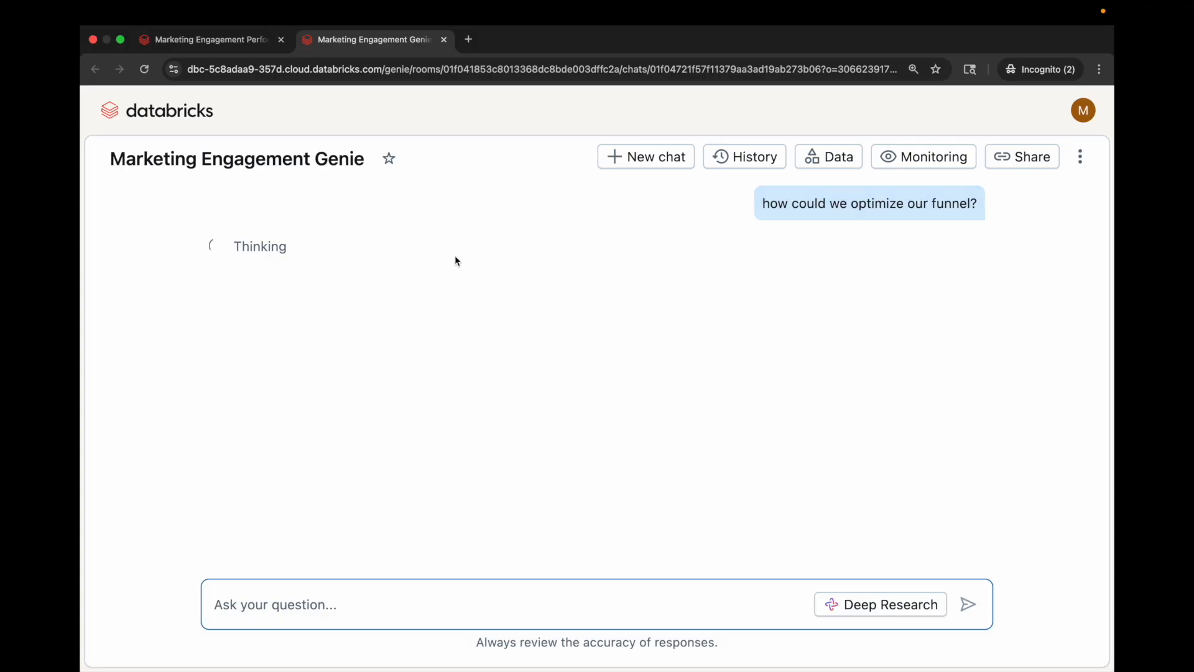
drag(208, 261, 398, 278)
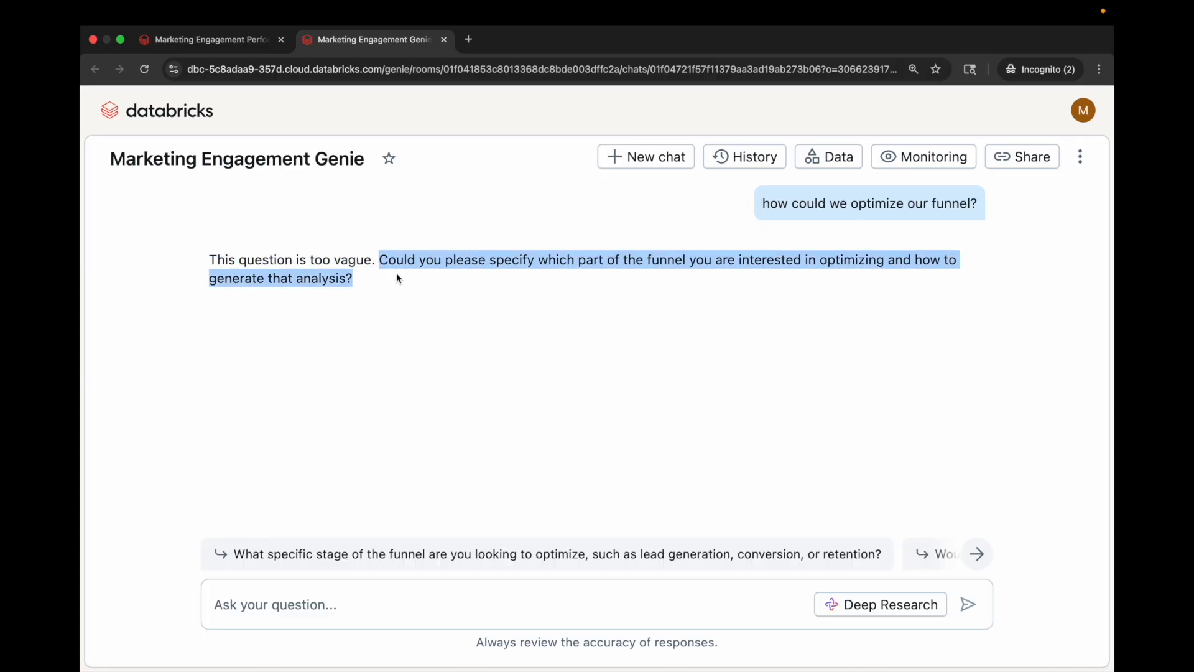
click(421, 271)
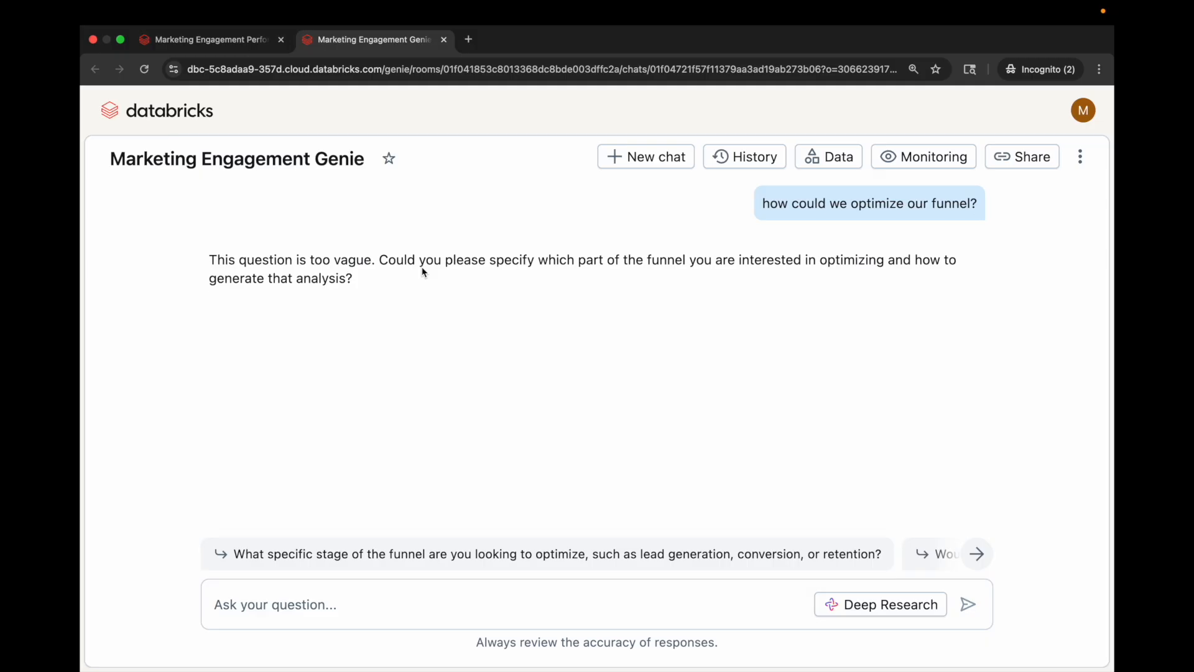
scroll(422, 272, up, 1)
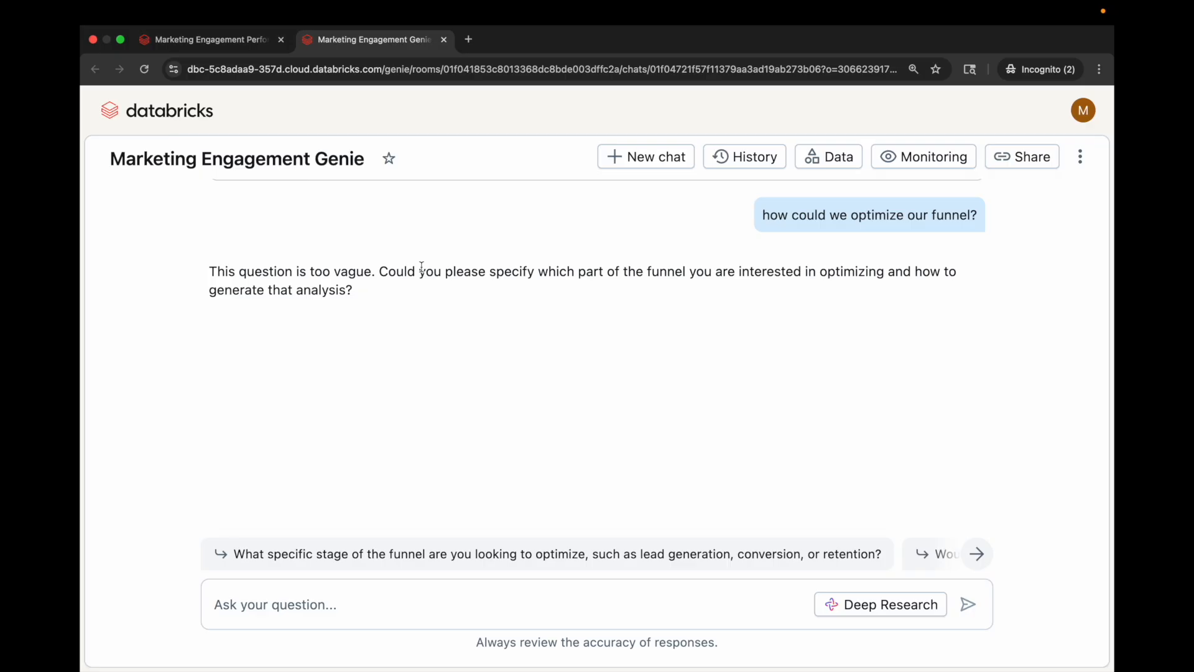
Submit the question "how could we optimize our funnel?" again, this time using Deep Research
click(261, 609)
text(how could we )
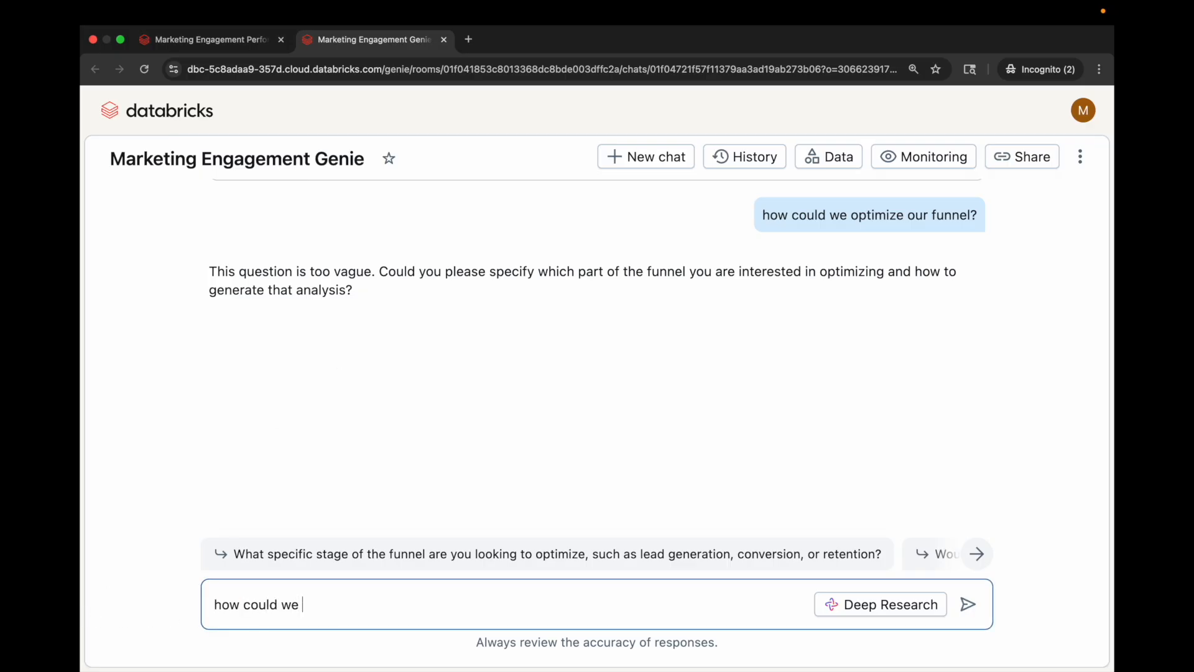
text(optimize our funnel?)
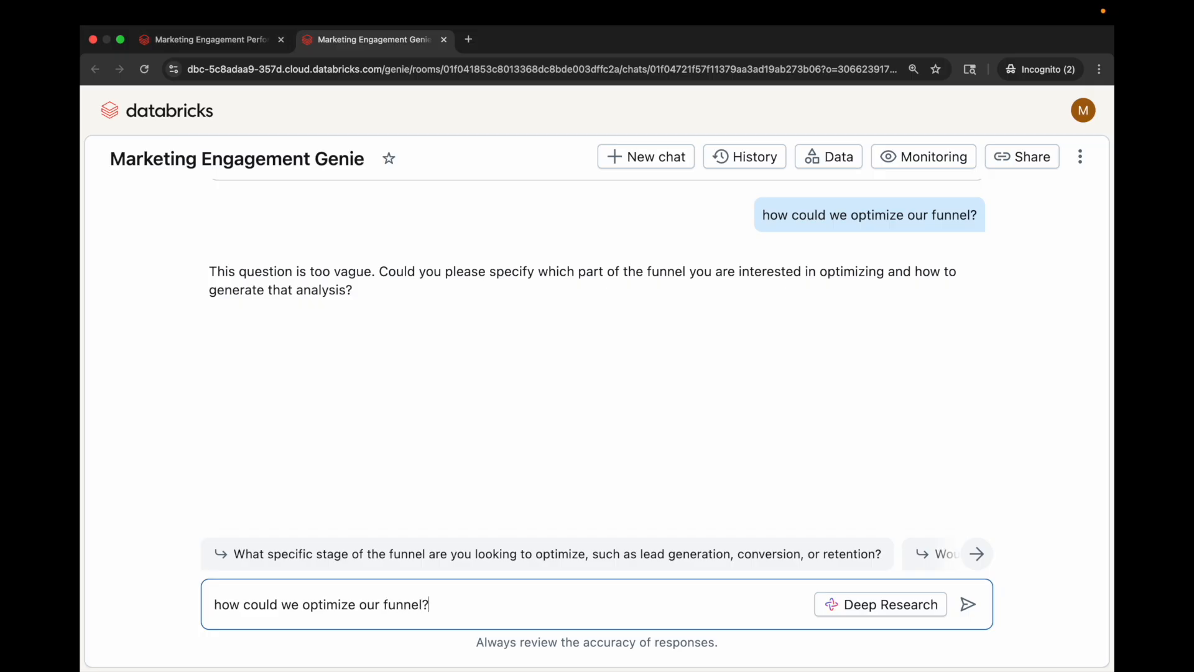
click(839, 613)
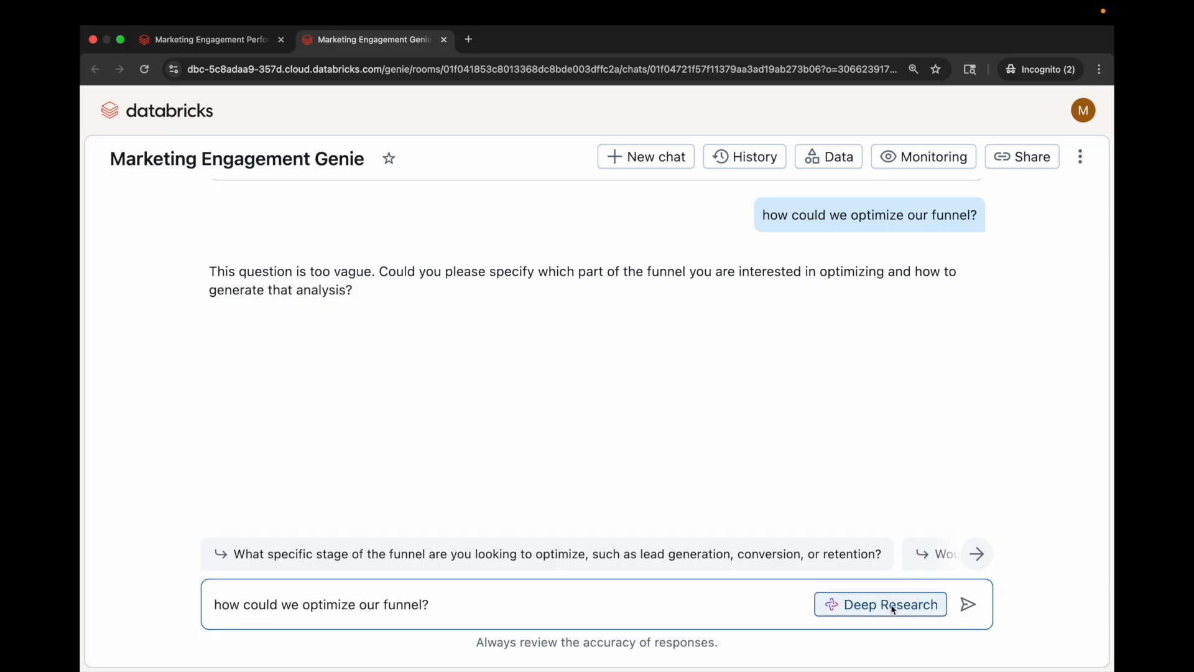
click(968, 605)
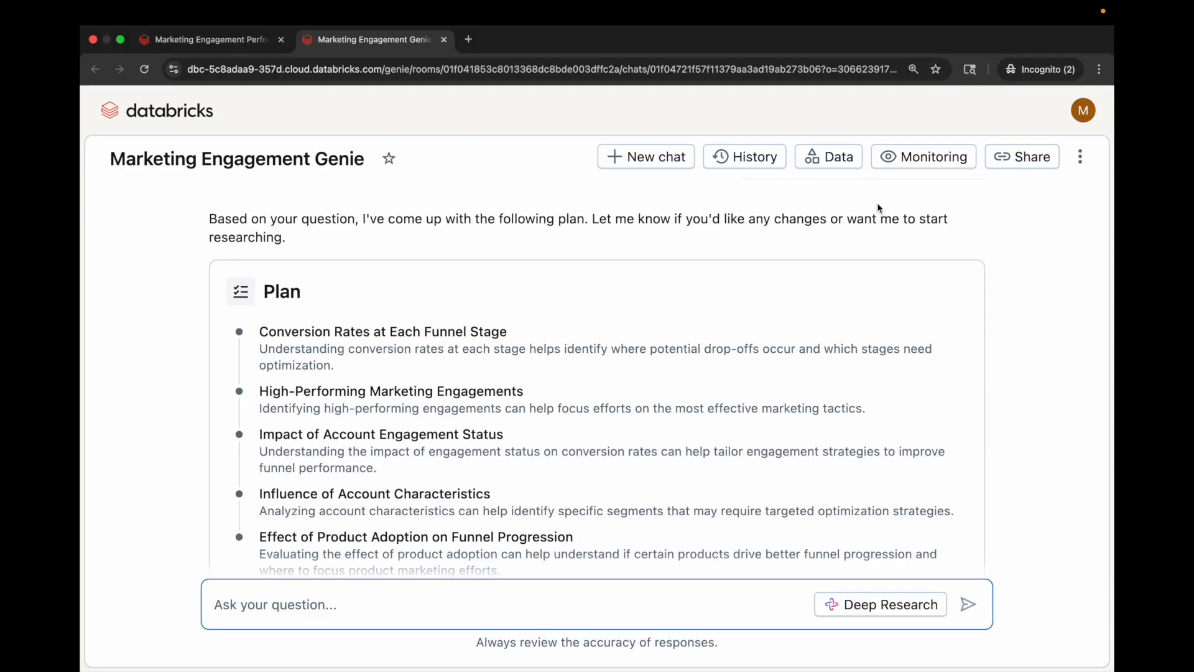
Review the items of the proposed research plan, from funnel conversion rates to product adoption, and approve it to start the research
scroll(879, 207, up, 3)
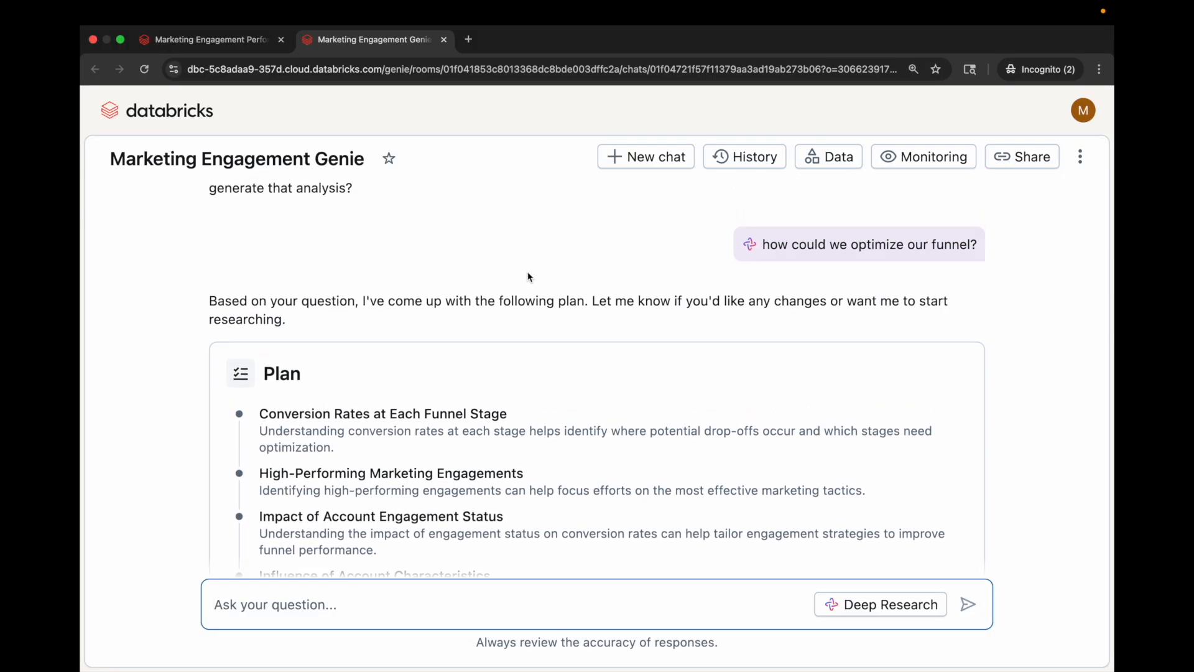
drag(211, 302, 345, 316)
scroll(344, 318, down, 5)
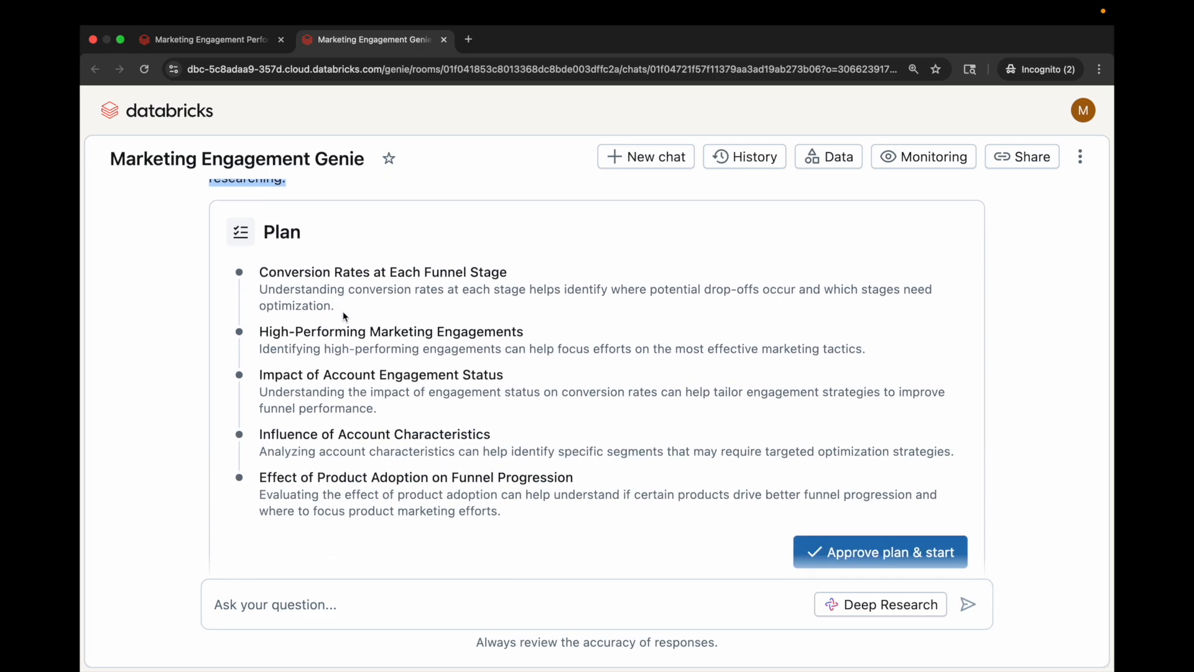
click(339, 282)
triple_click(330, 278)
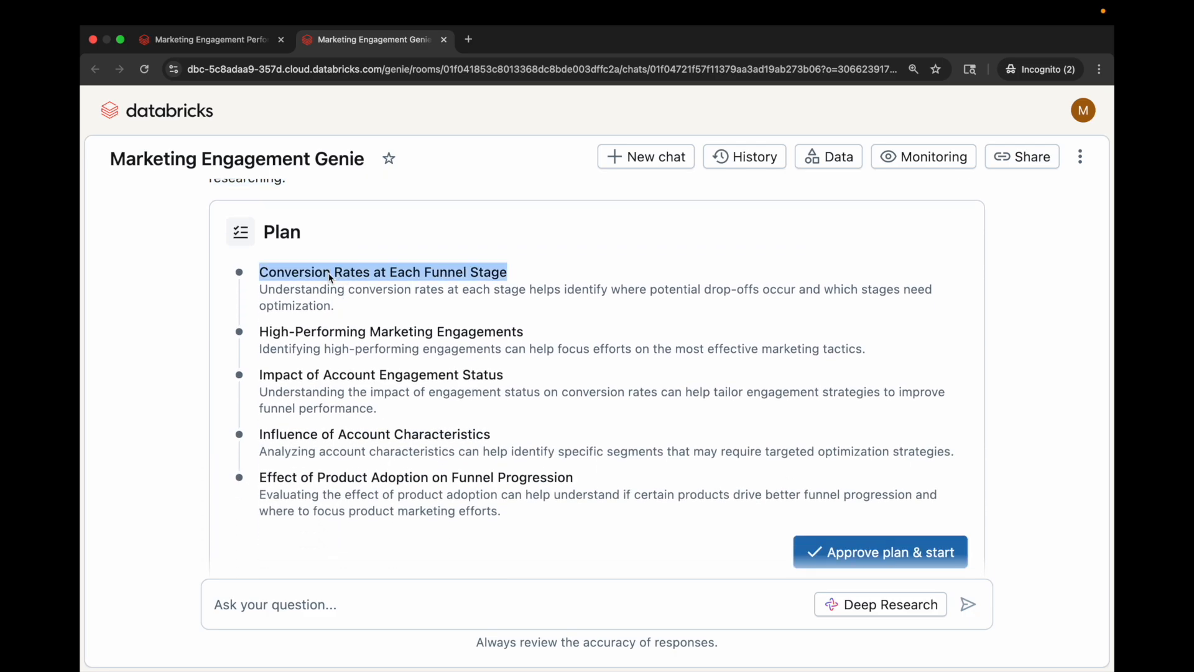
triple_click(298, 440)
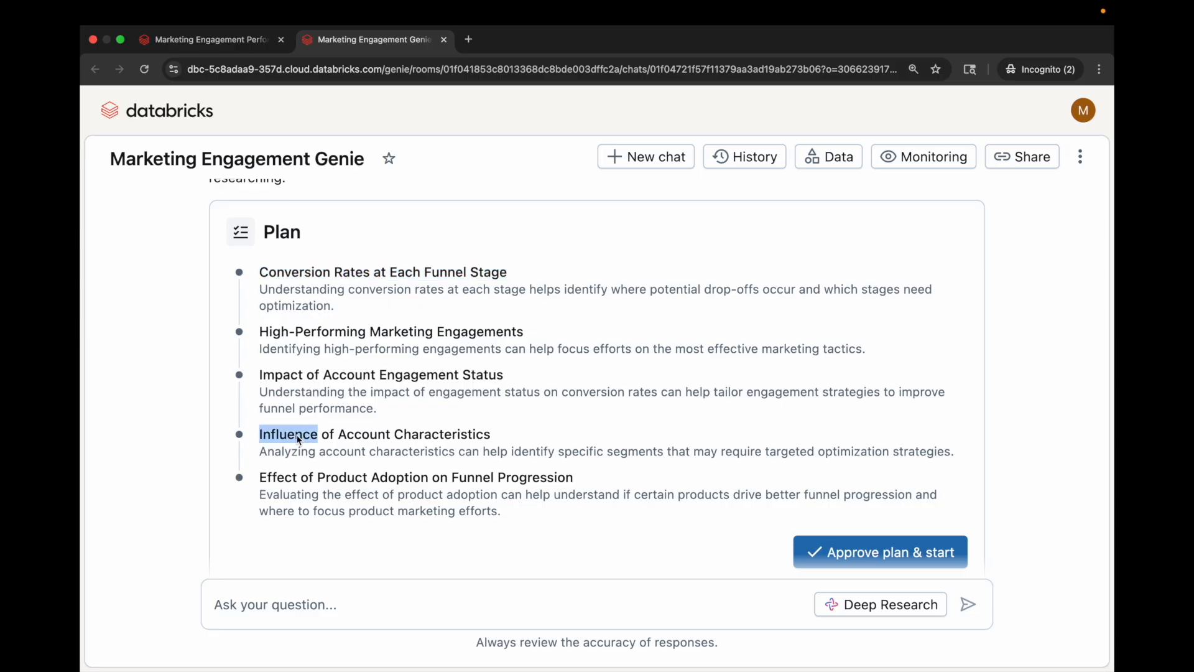
triple_click(306, 477)
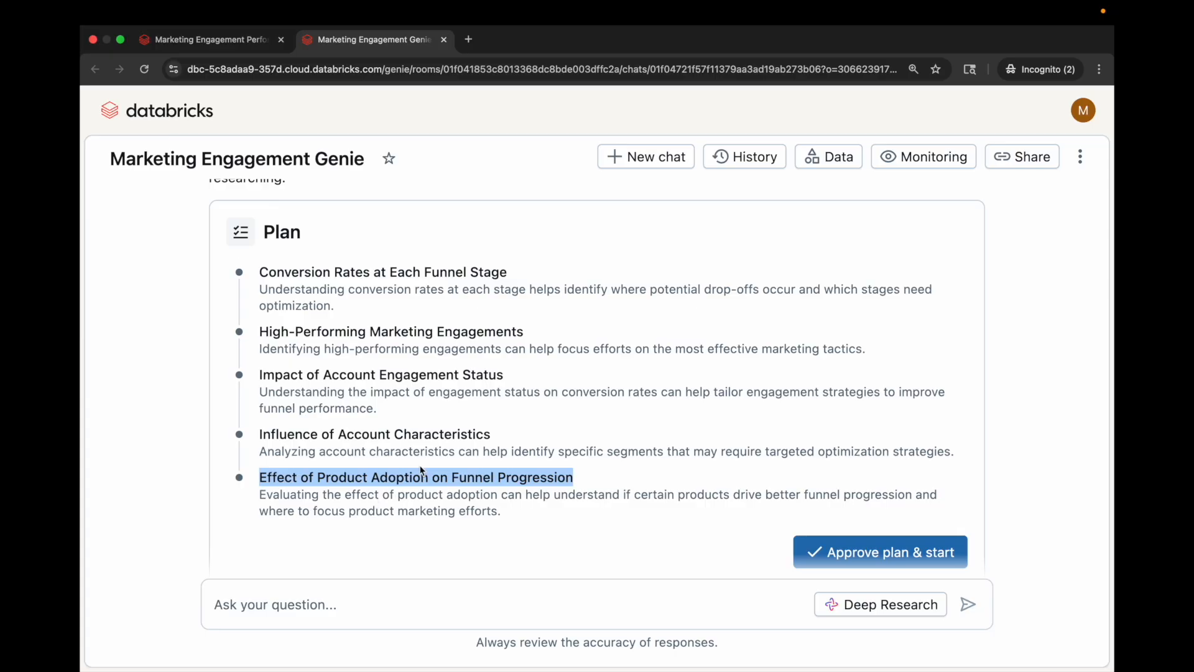
click(426, 485)
scroll(425, 485, down, 2)
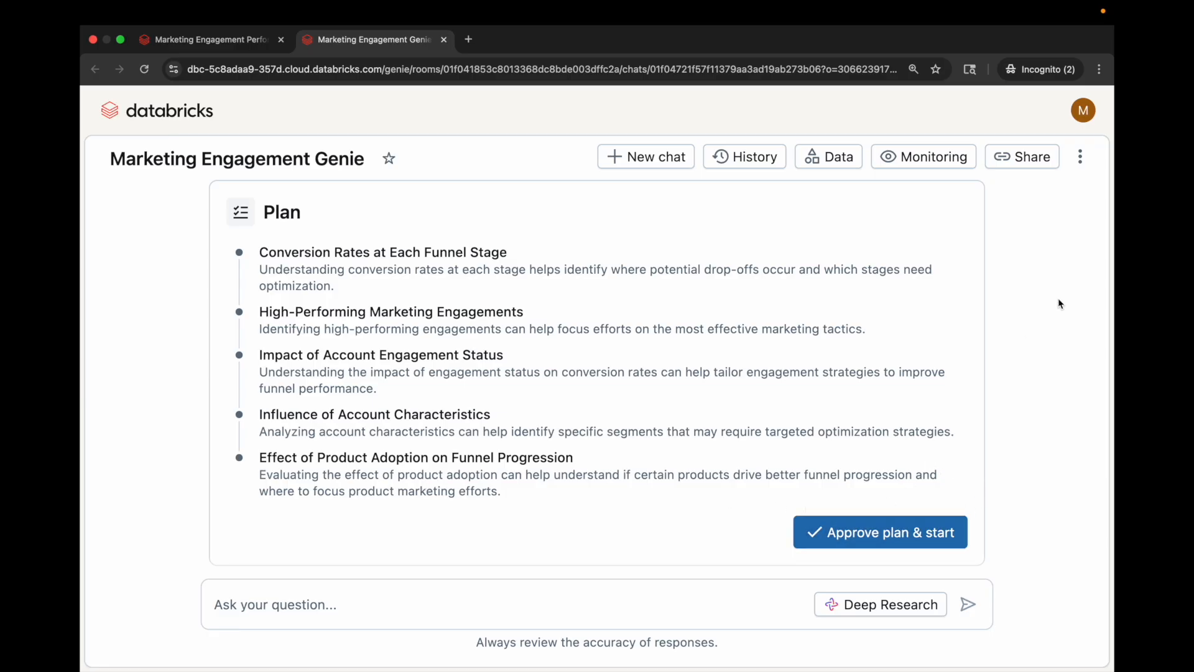
click(849, 543)
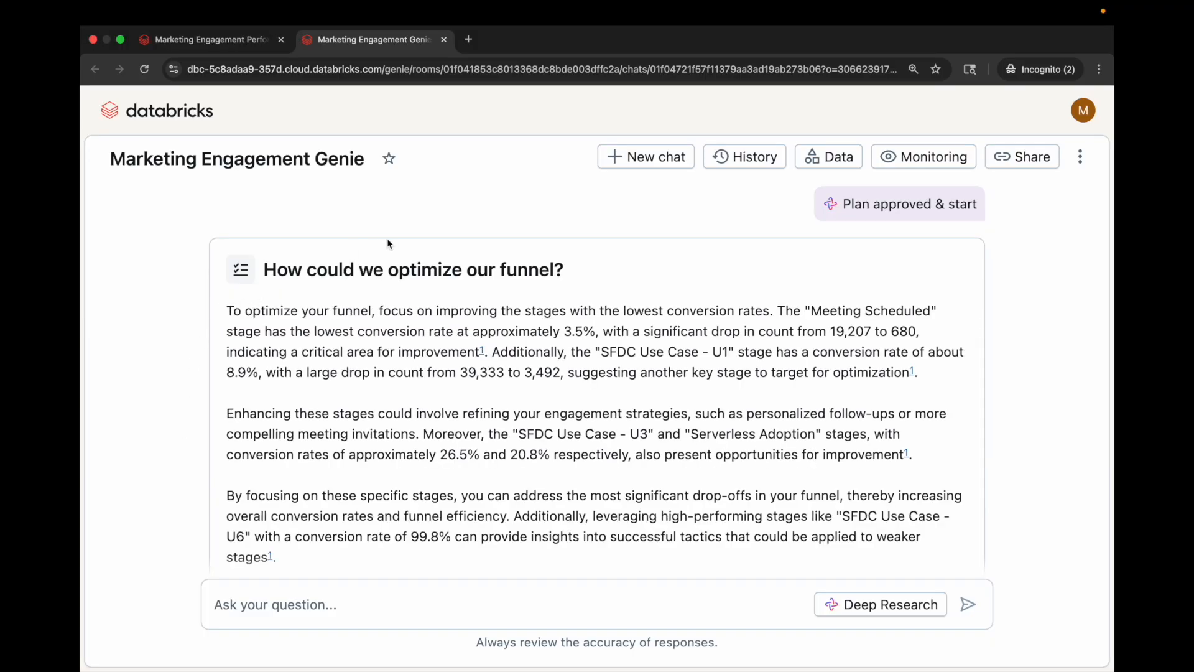
Read the funnel optimization report, highlighting the passages on the lowest-converting stages and the closing recommendations
drag(223, 311, 780, 331)
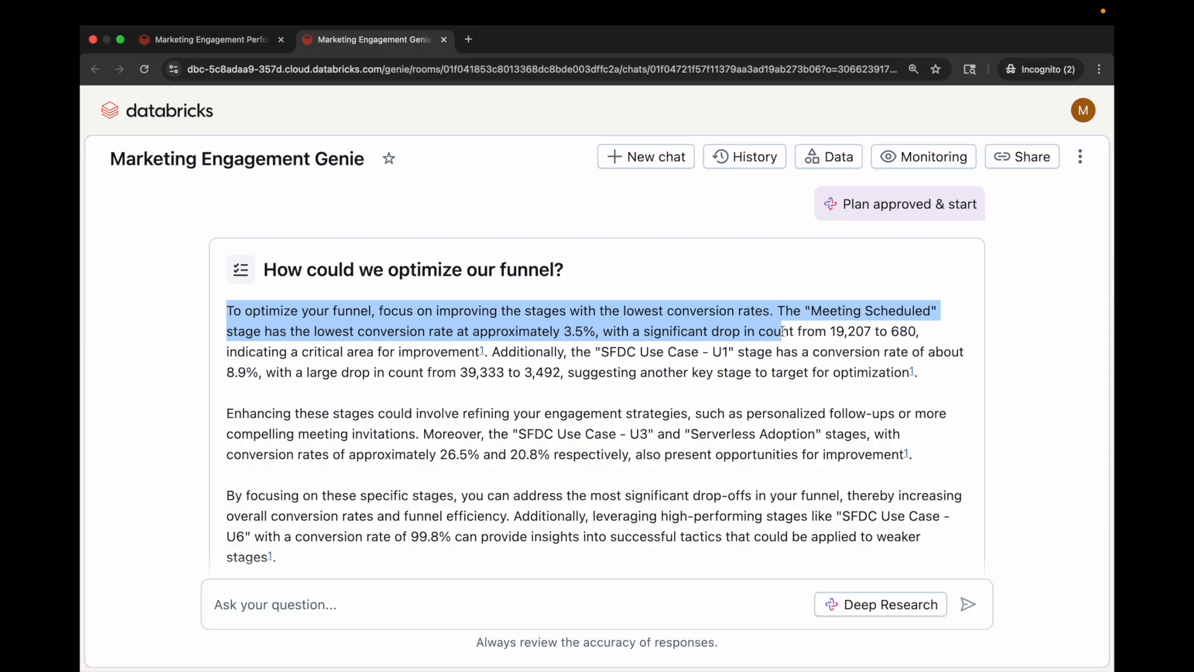
click(782, 331)
drag(654, 331, 685, 353)
click(685, 352)
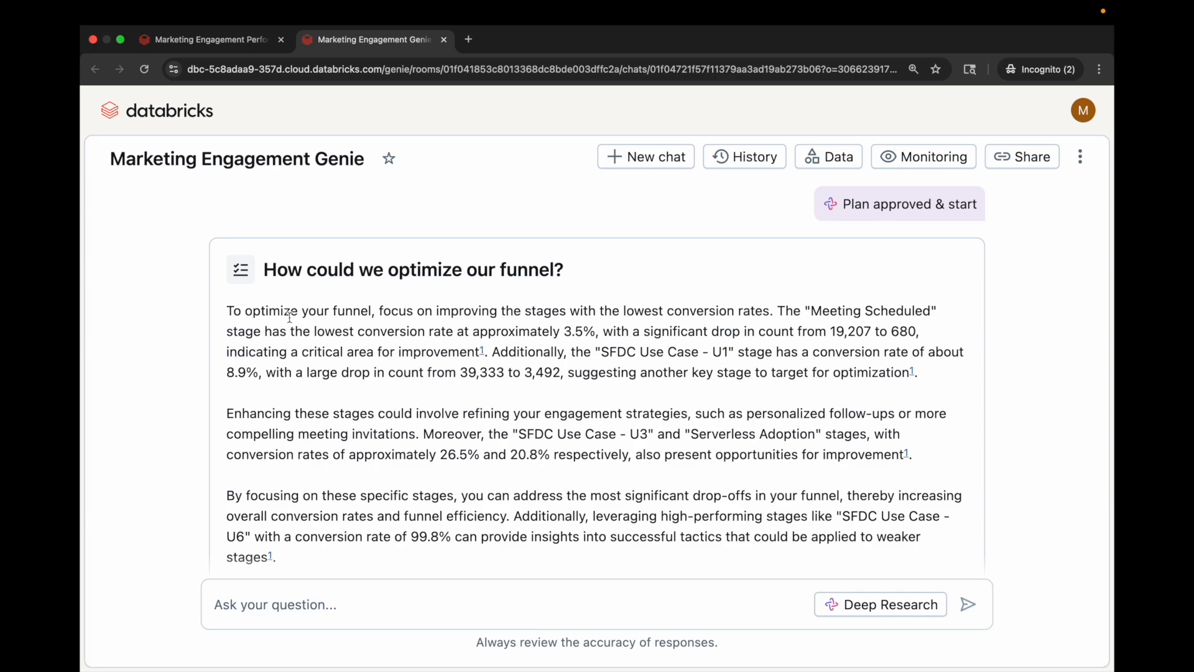
drag(226, 311, 720, 347)
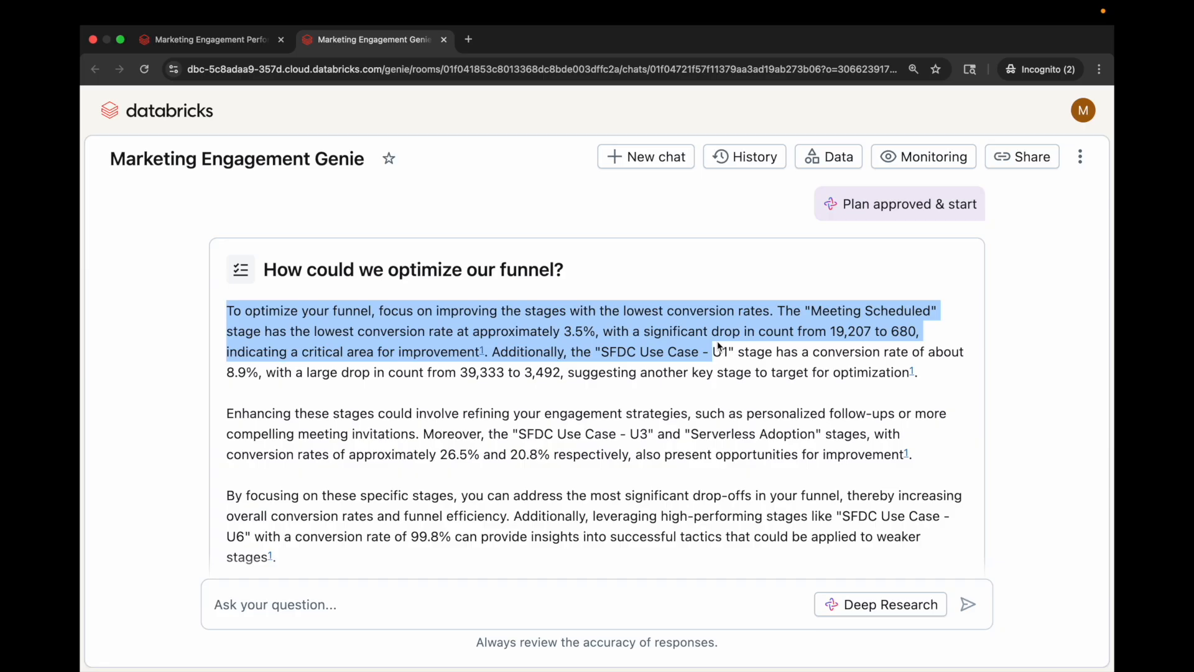
click(424, 473)
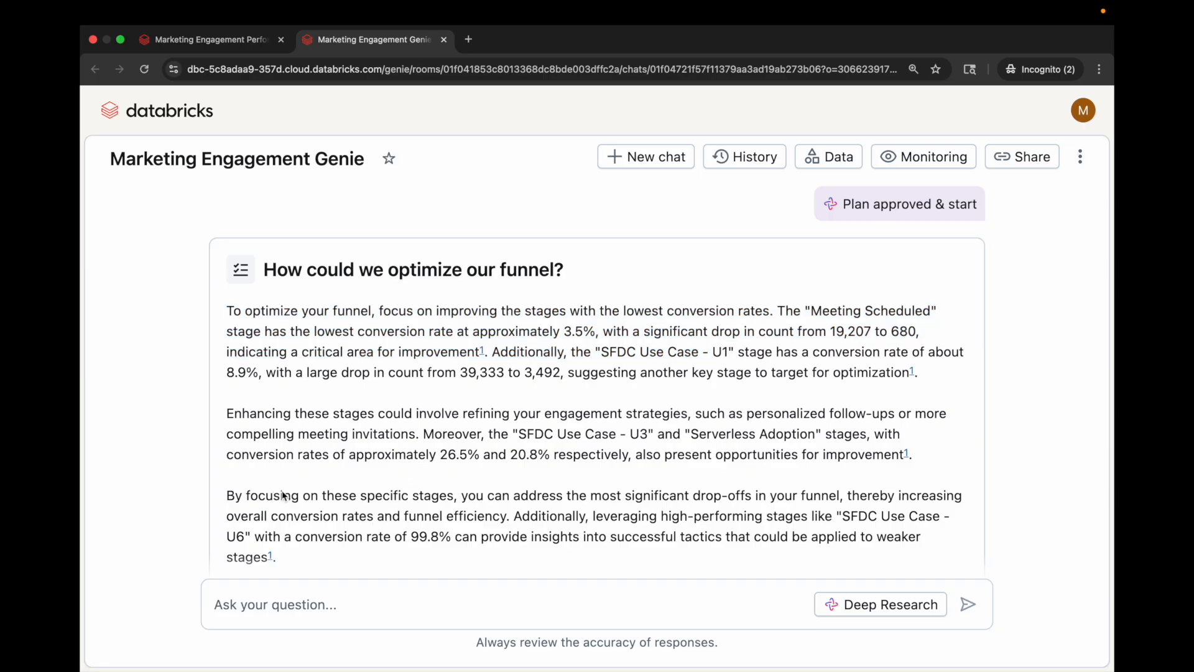
drag(275, 496, 530, 535)
click(567, 361)
Open the source cited in the report's first paragraph and examine its research summary and outcome table on funnel stage conversion rates
click(482, 351)
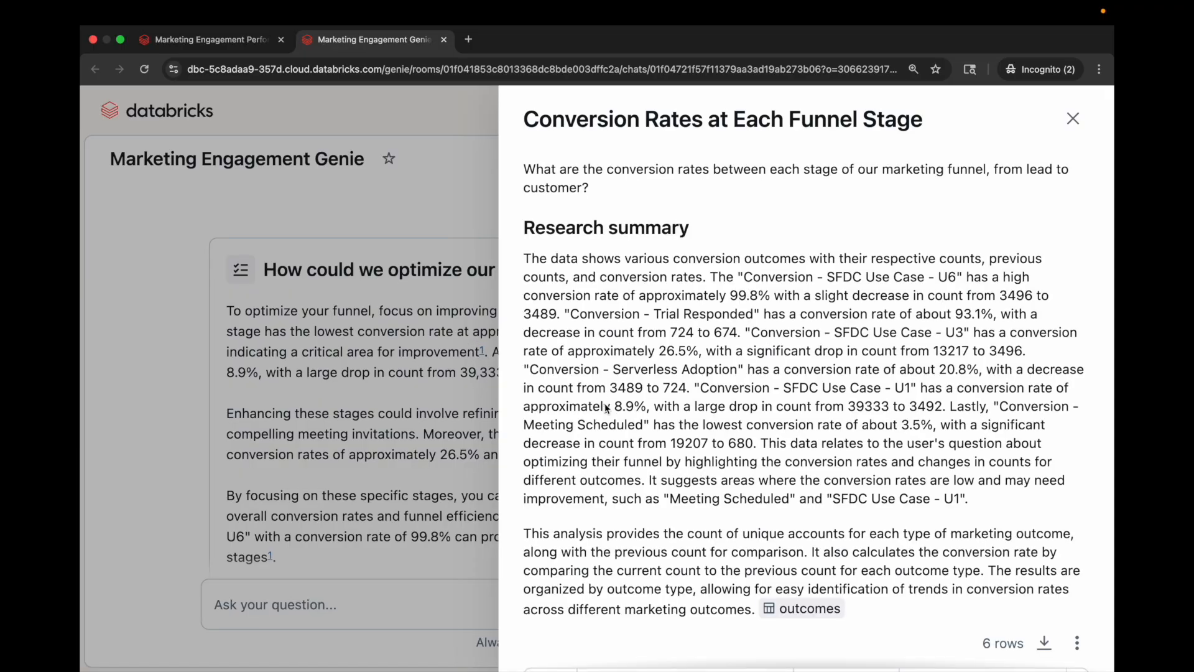
scroll(604, 403, down, 2)
scroll(605, 408, down, 4)
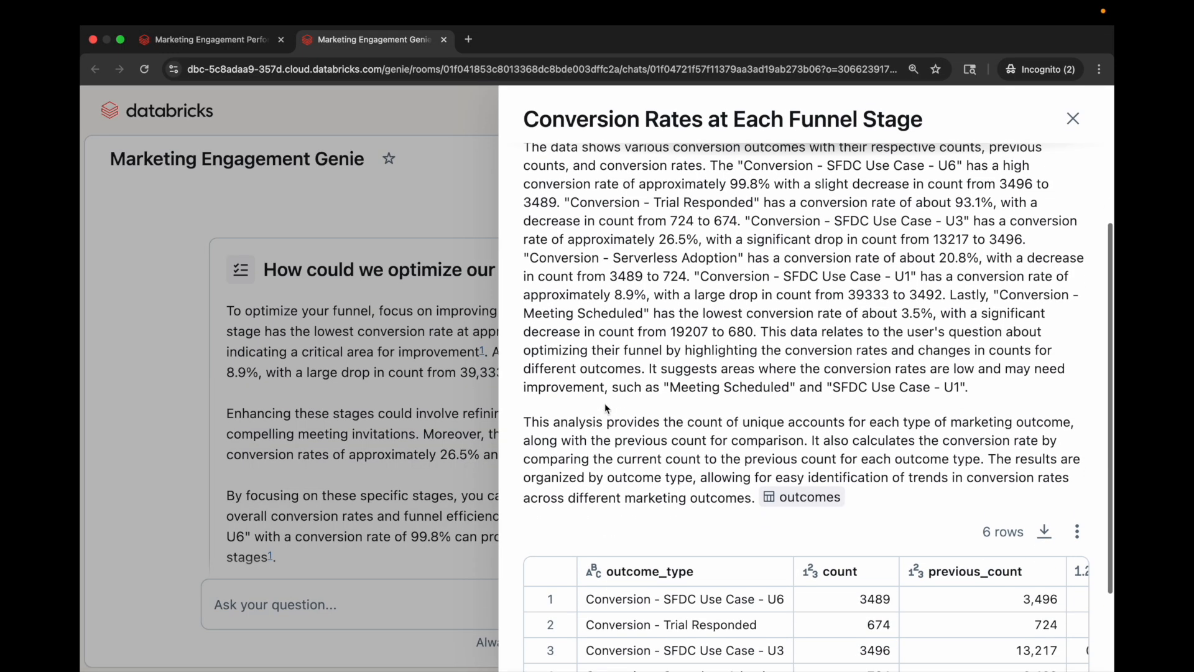
scroll(606, 408, down, 2)
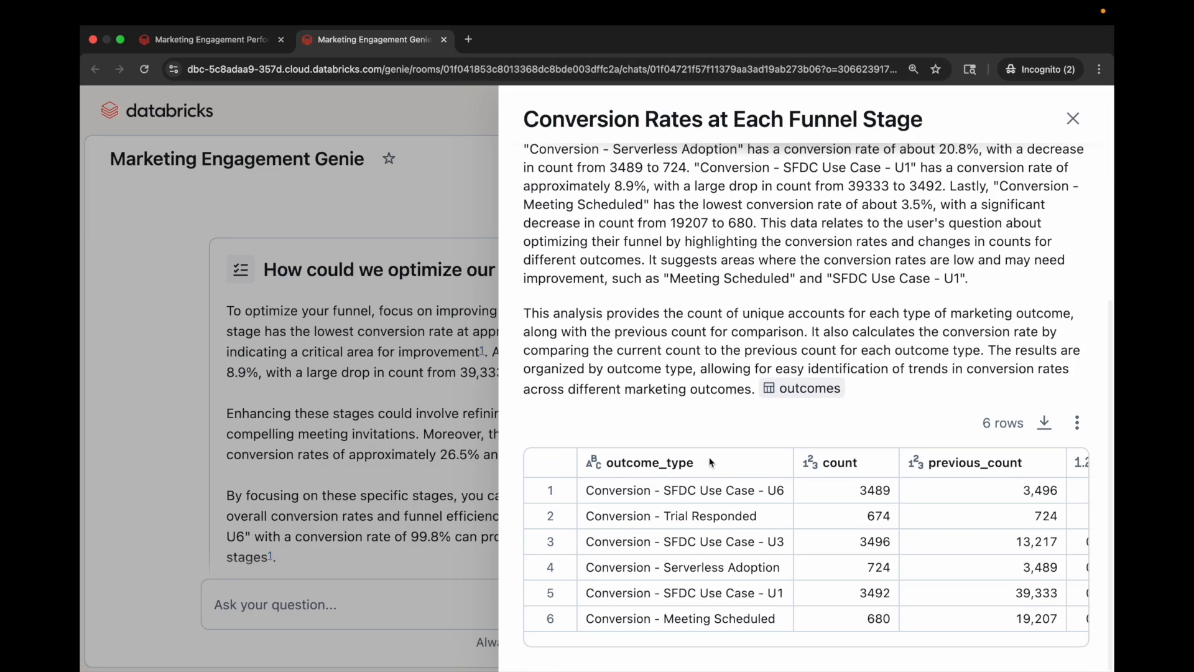
scroll(761, 504, right, 5)
scroll(762, 504, left, 5)
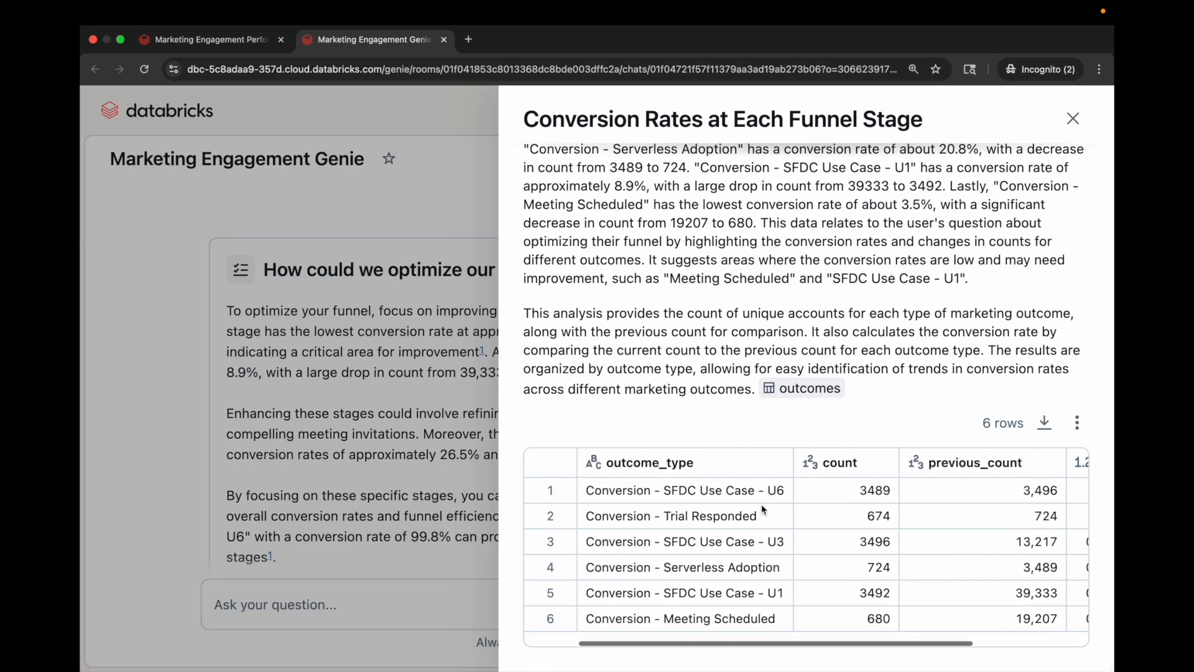
scroll(819, 349, up, 8)
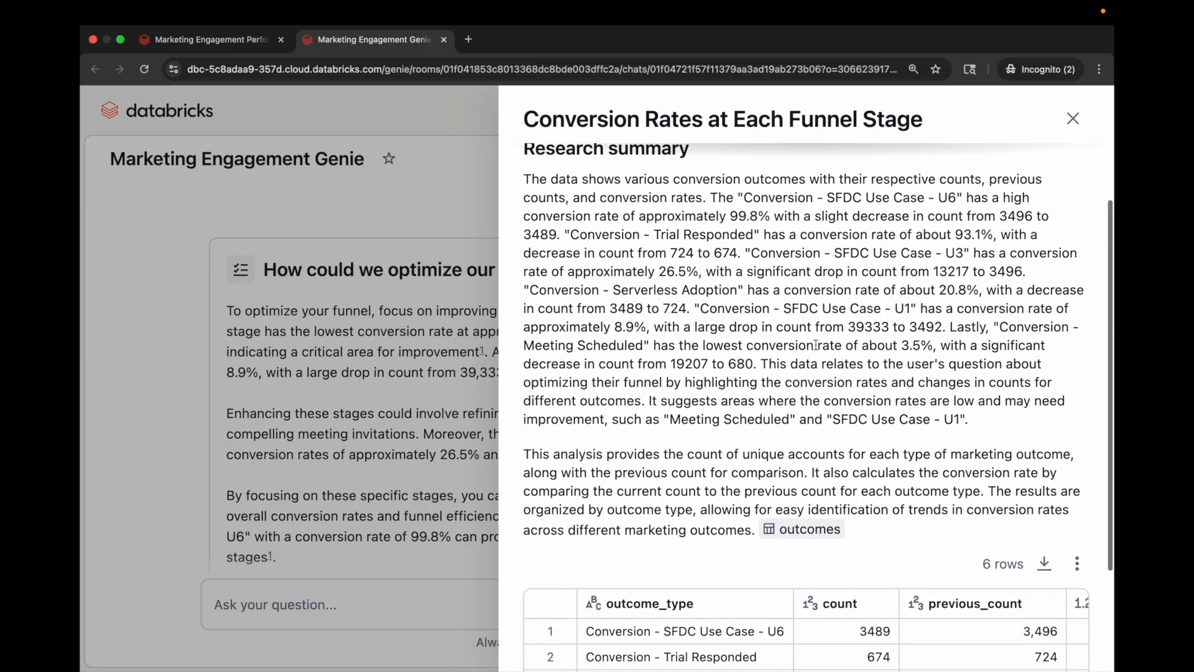